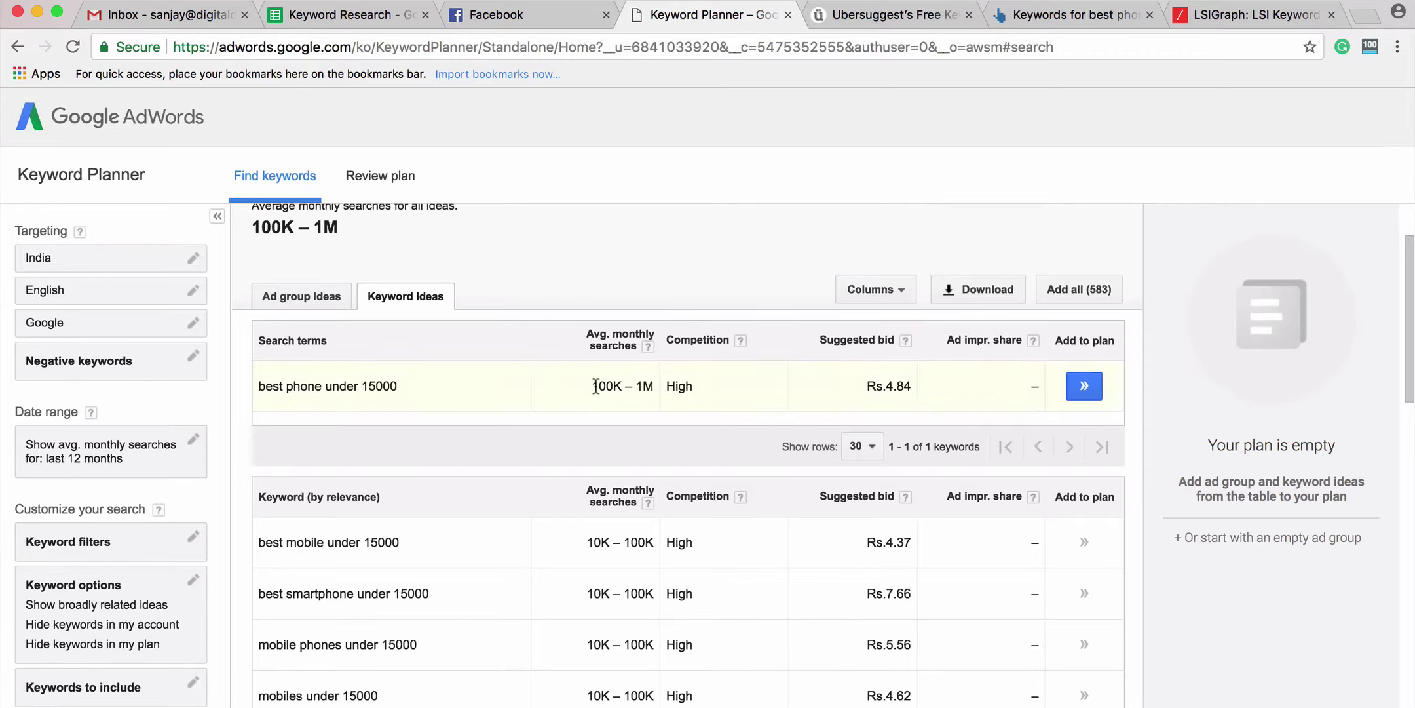
# Add "best phone under 15000" and the most relevant keyword ideas, such as "best mobile under 15000" and "best smartphone under 15000", to the plan
pyautogui.moveTo(592, 386); pyautogui.dragTo(654, 384)
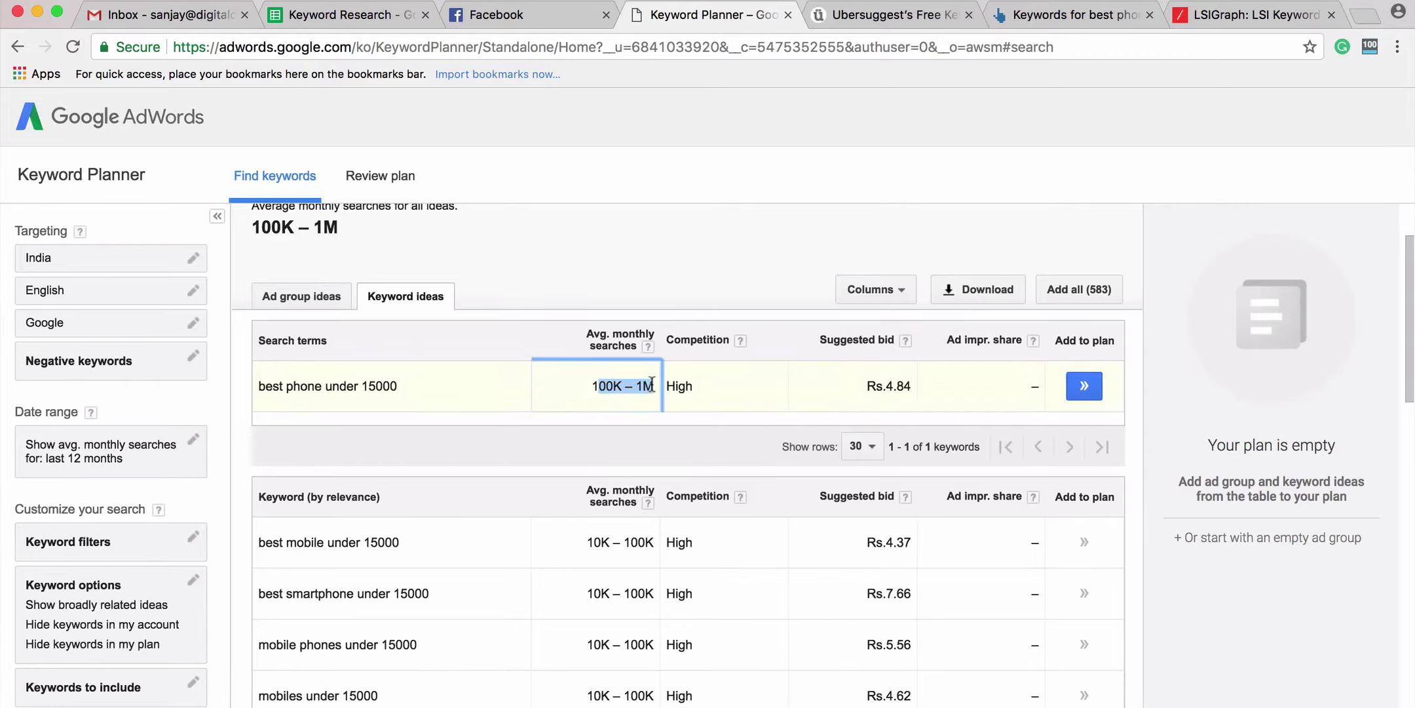
pyautogui.click(681, 267)
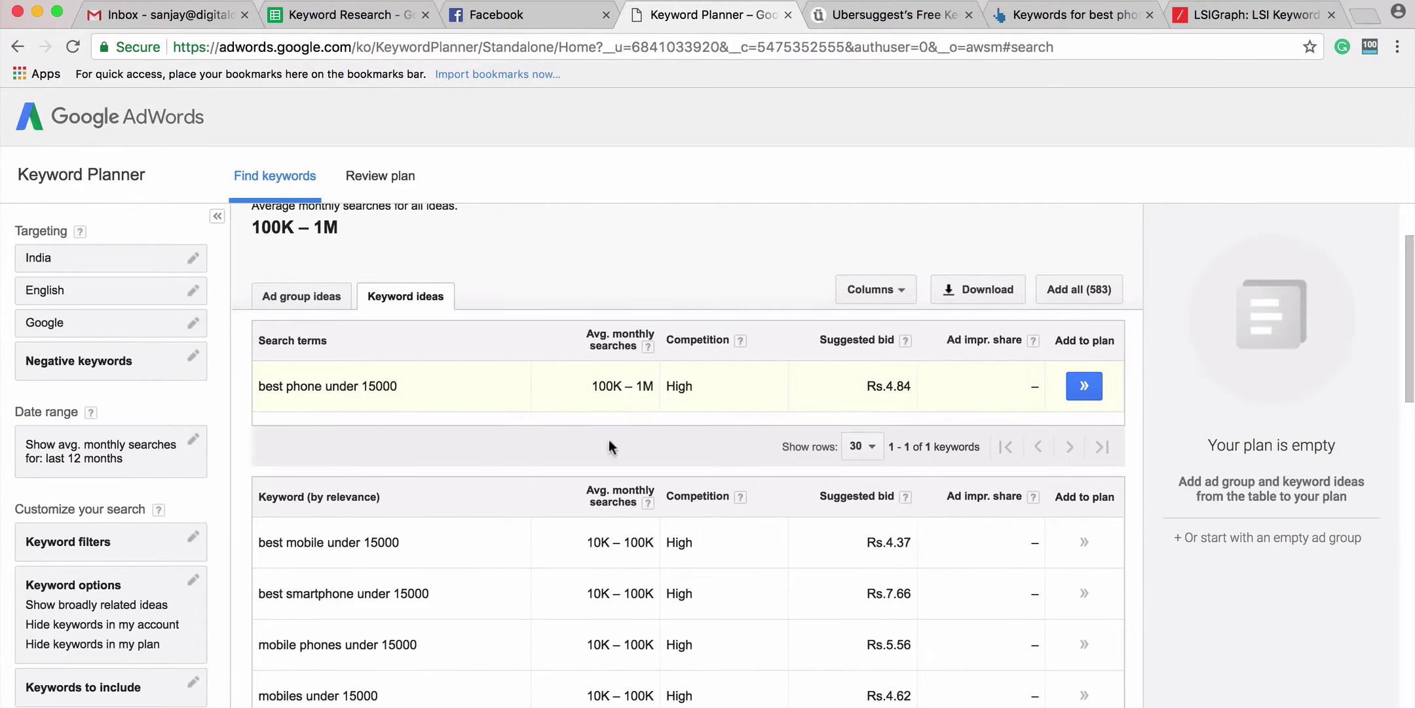
pyautogui.scroll(-2, 606, 536)
pyautogui.scroll(-2, 606, 536)
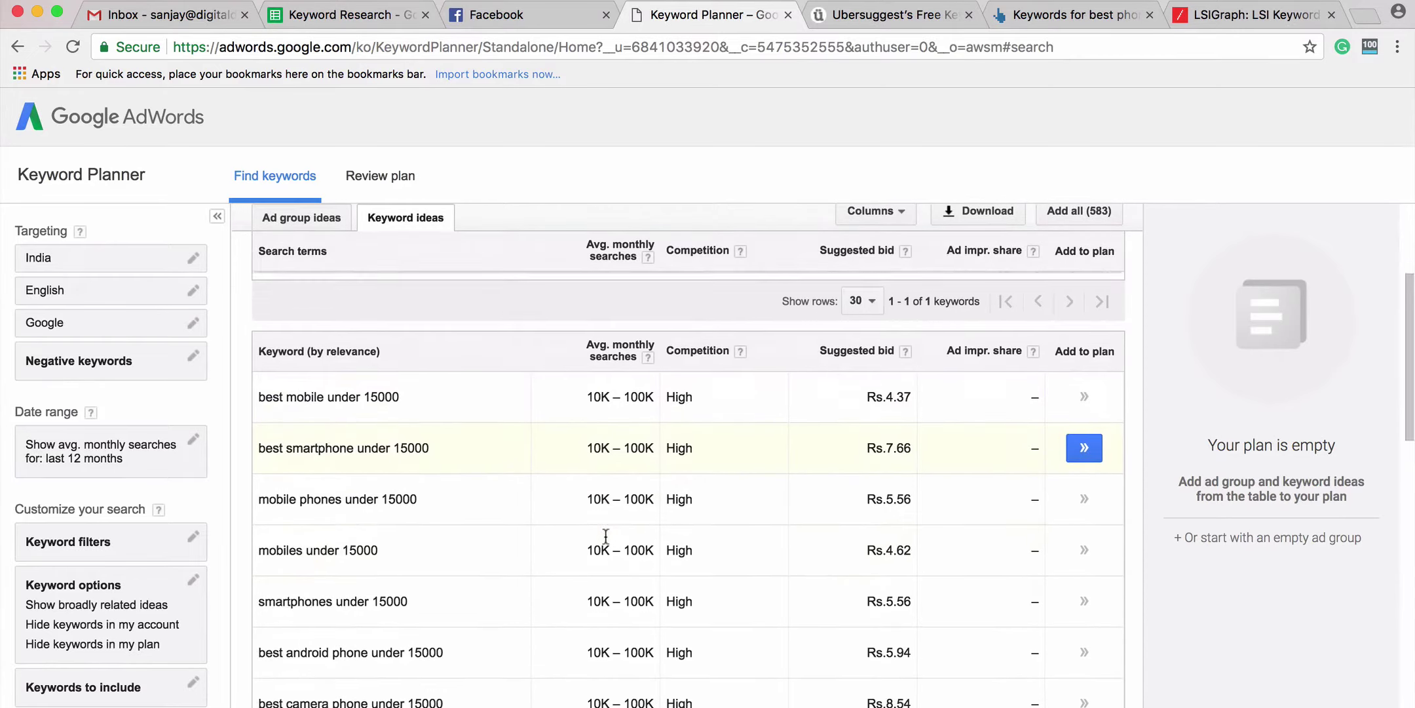
pyautogui.scroll(3, 606, 536)
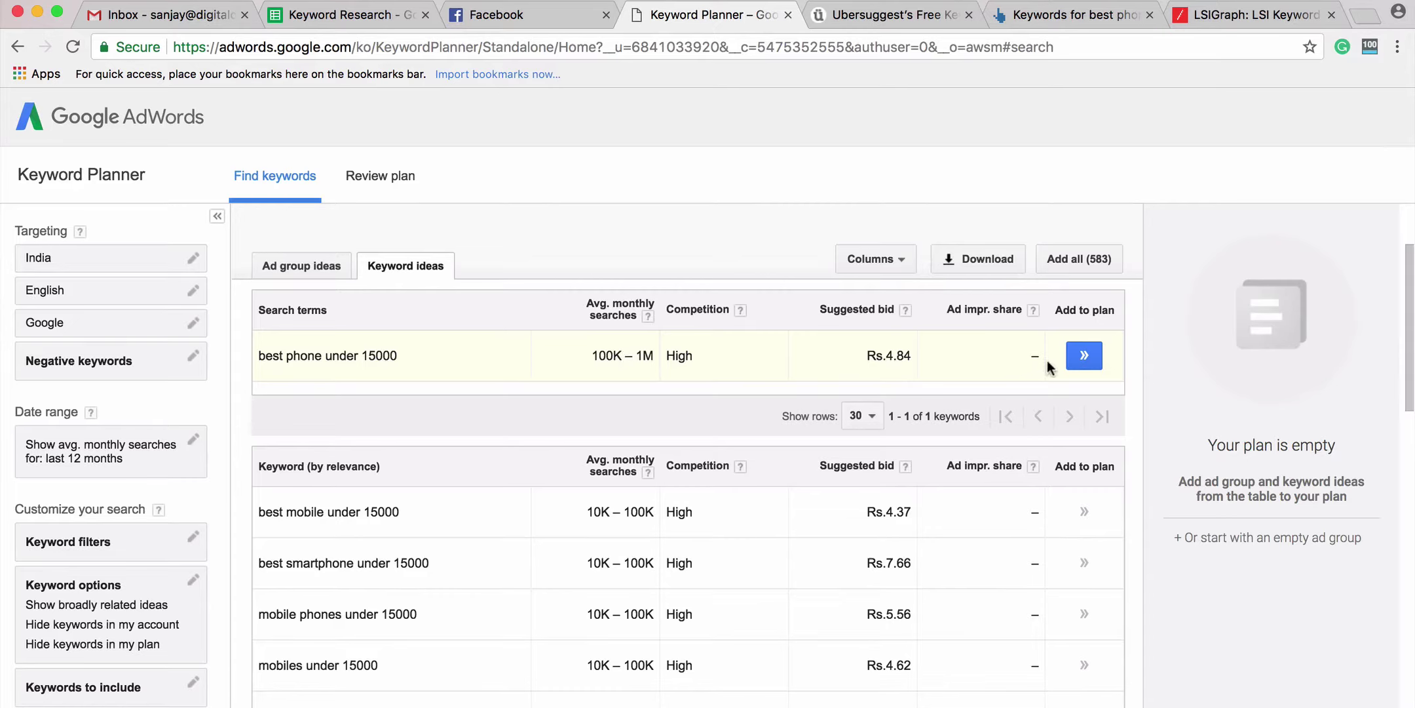
pyautogui.click(1082, 355)
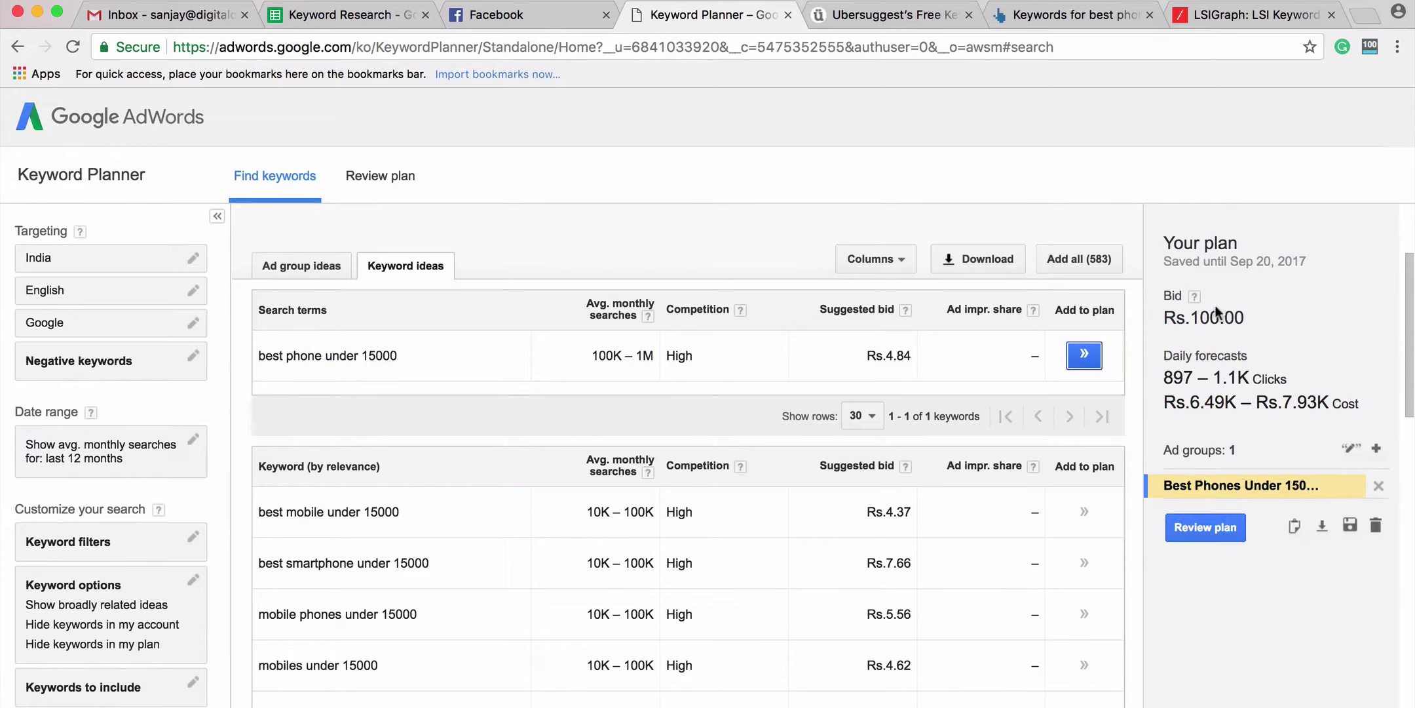
pyautogui.click(1084, 515)
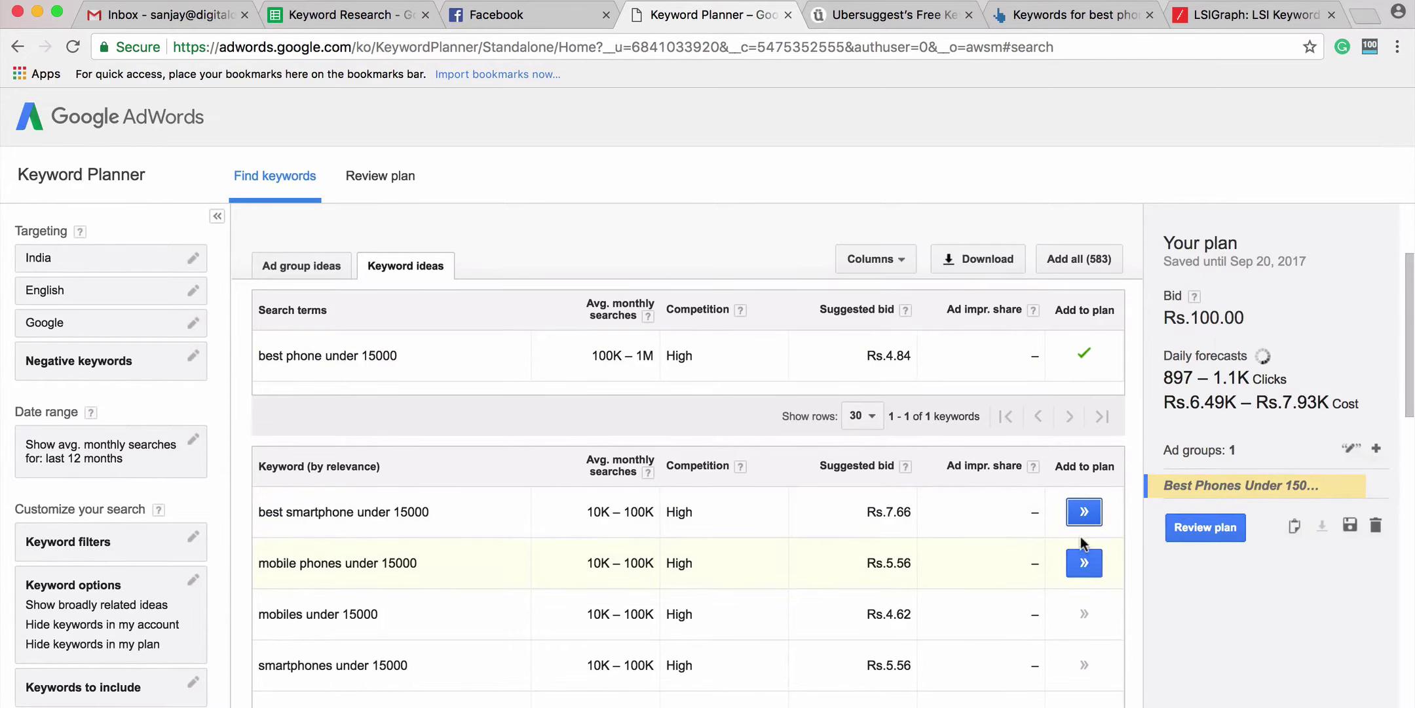
pyautogui.click(1084, 514)
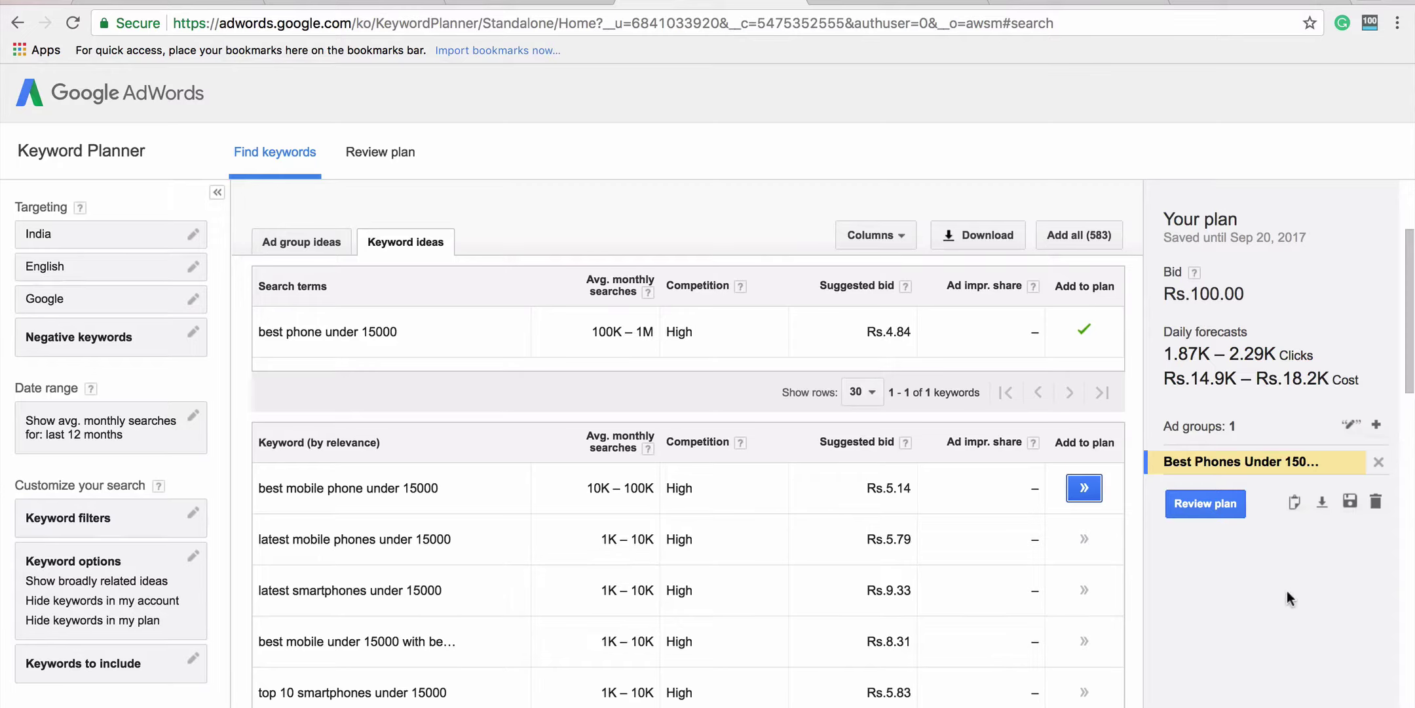
# Open the plan for review and examine its daily performance forecasts and keyword table
pyautogui.click(1211, 506)
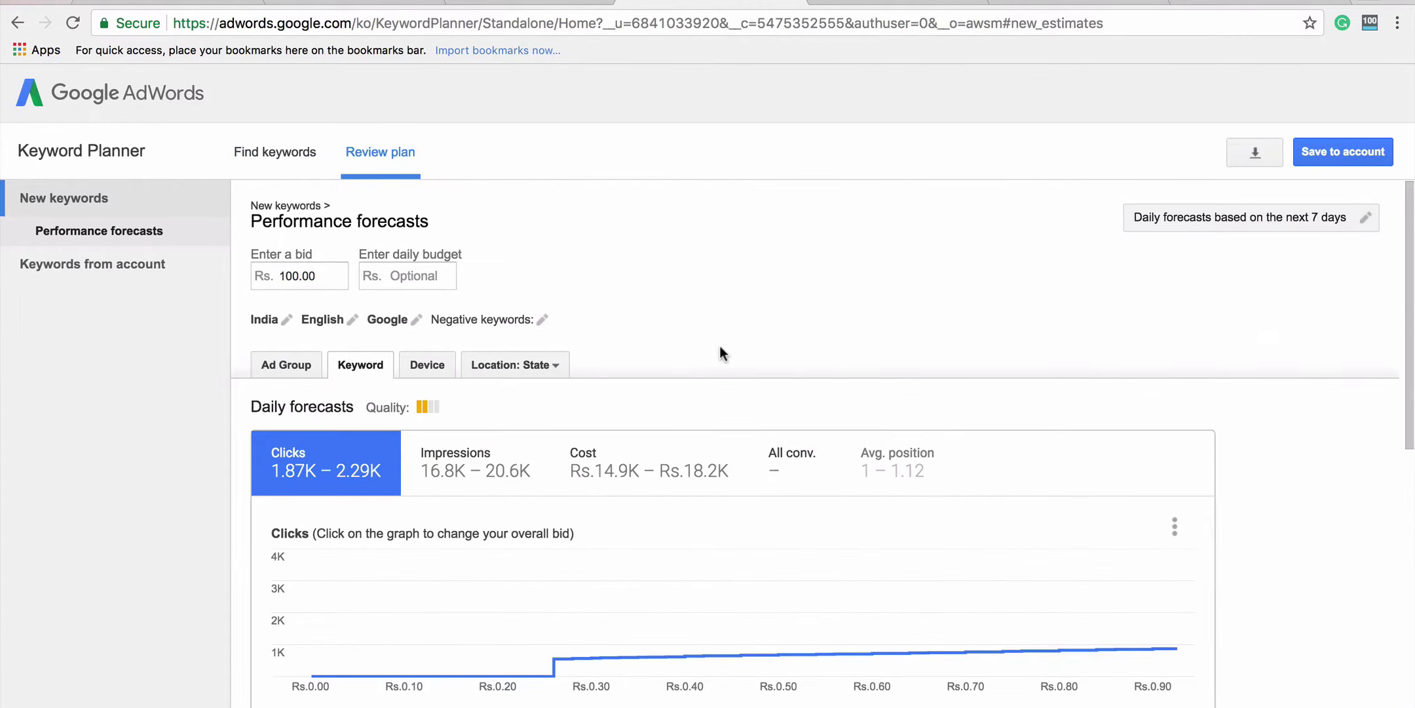
pyautogui.click(282, 274)
pyautogui.scroll(-3, 726, 261)
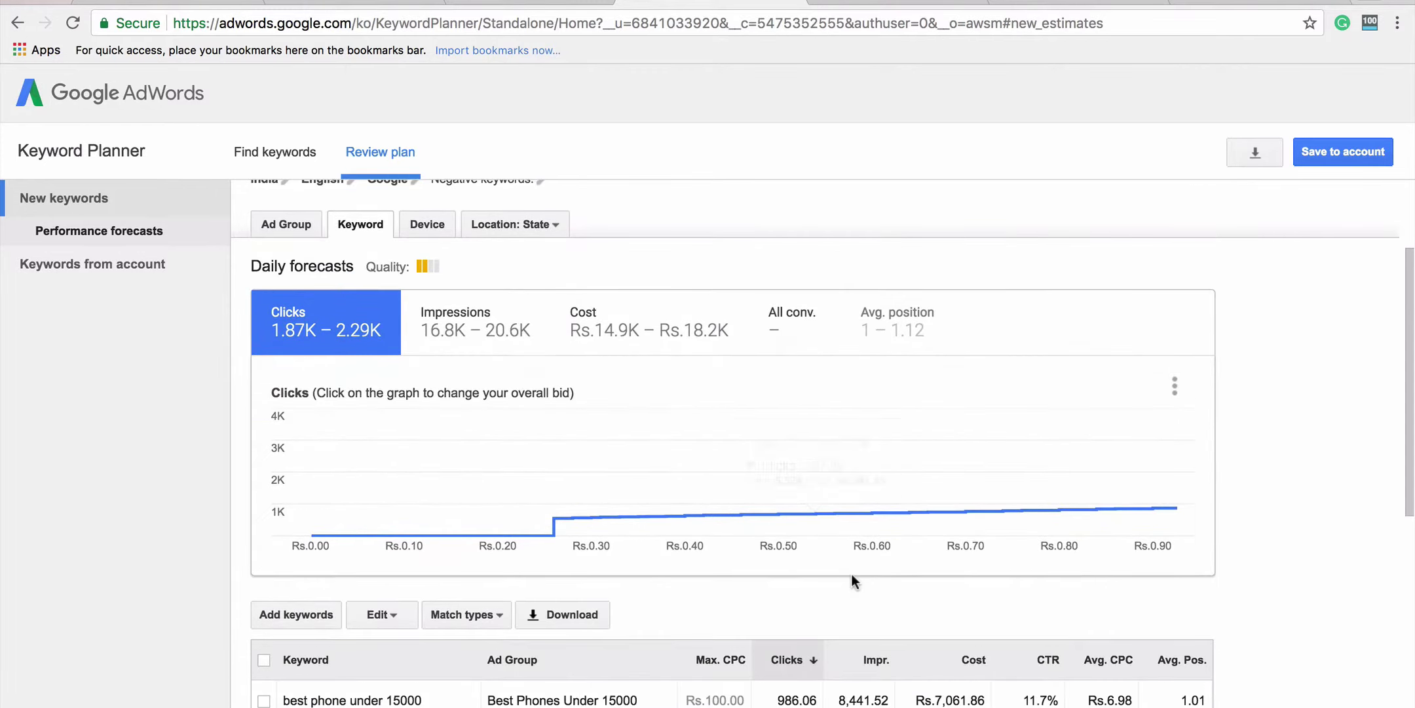
pyautogui.scroll(-3, 851, 574)
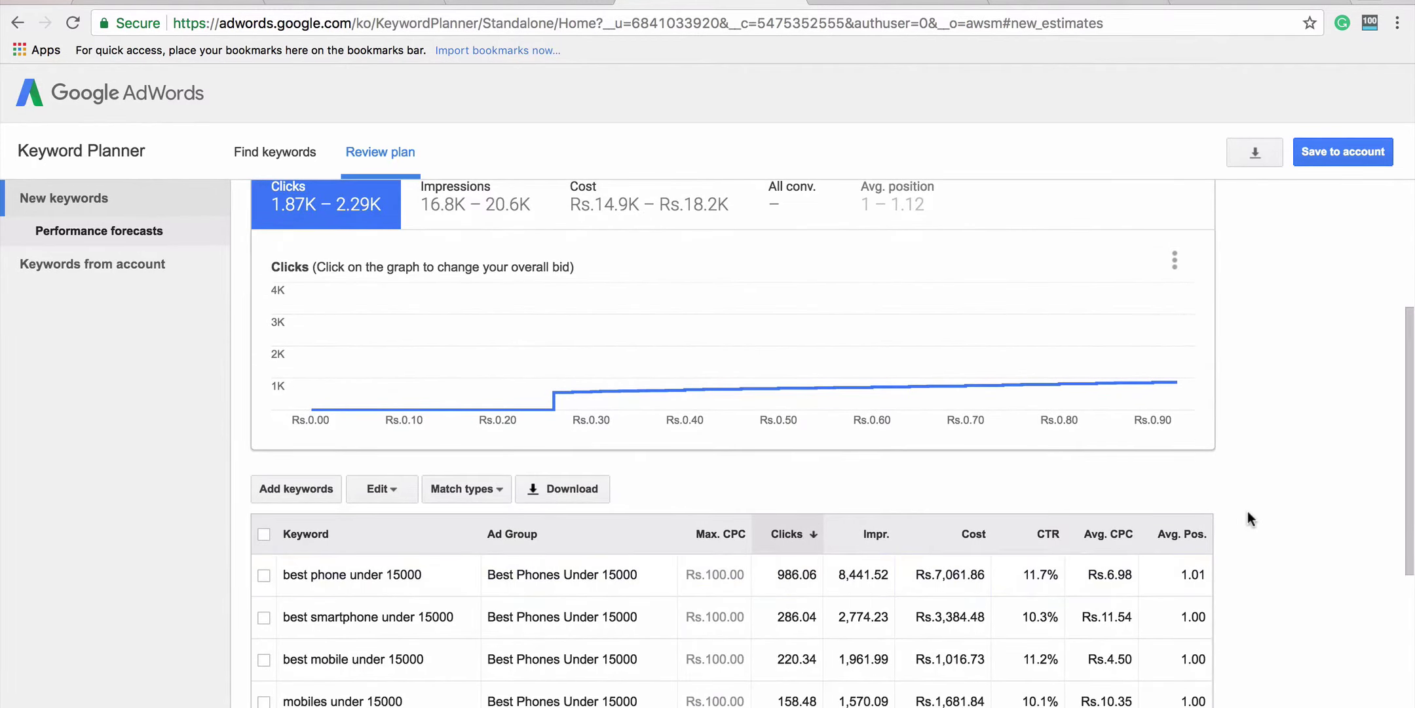
pyautogui.scroll(-2, 1248, 511)
pyautogui.scroll(5, 1247, 511)
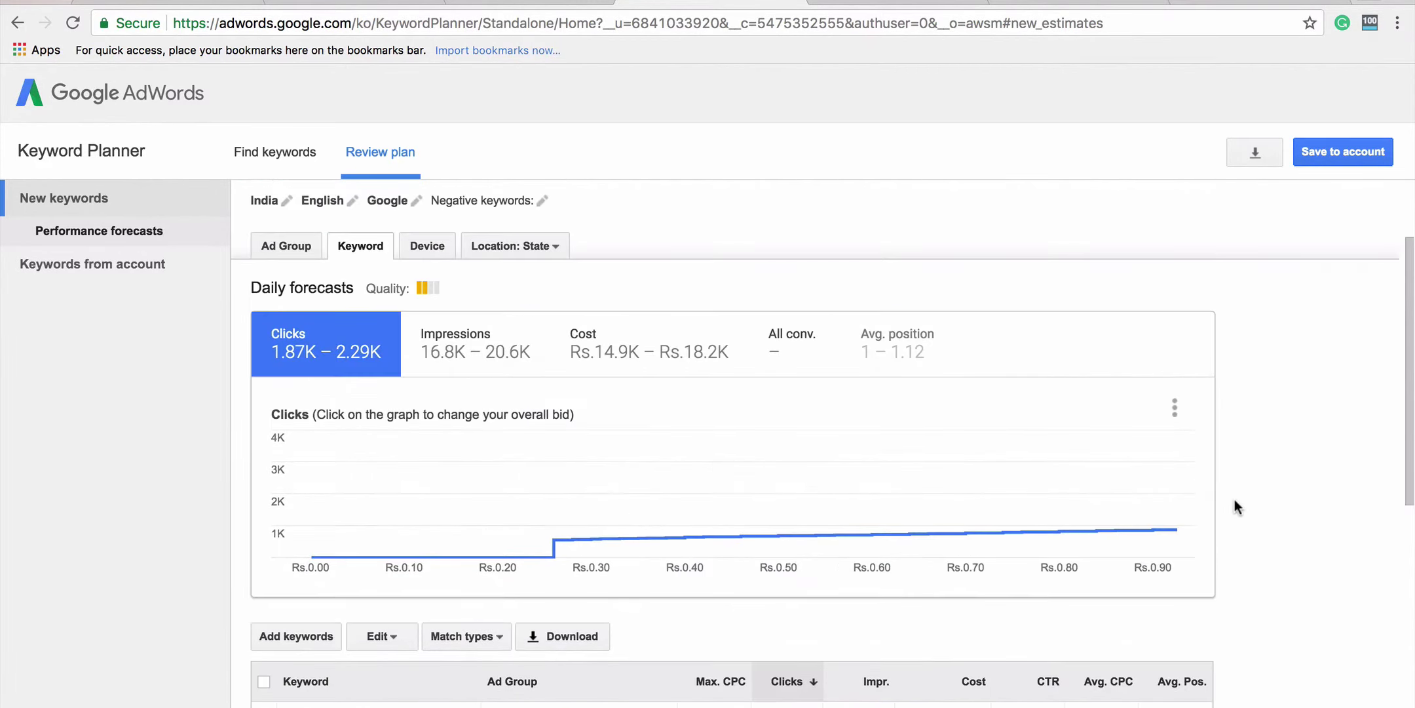
# View the plan's daily forecasts broken down by ad group
pyautogui.click(283, 252)
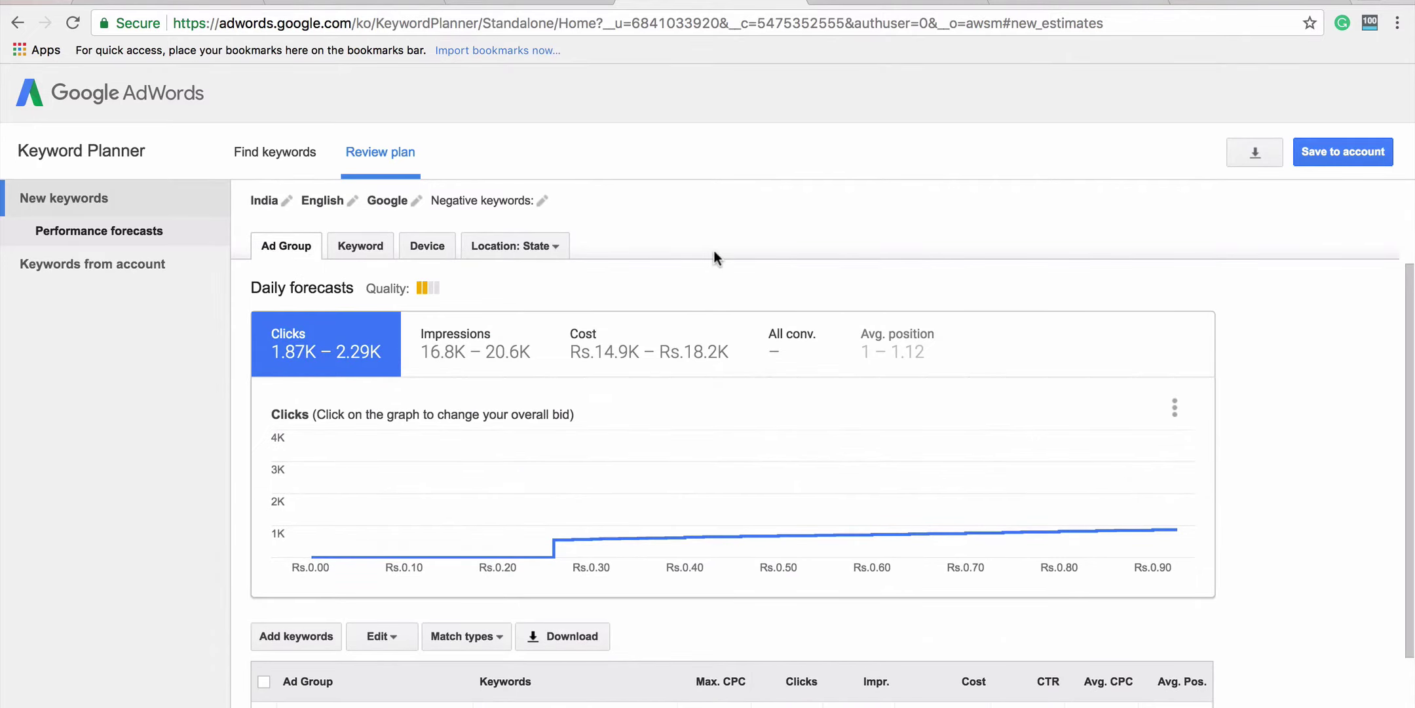
pyautogui.scroll(-3, 707, 281)
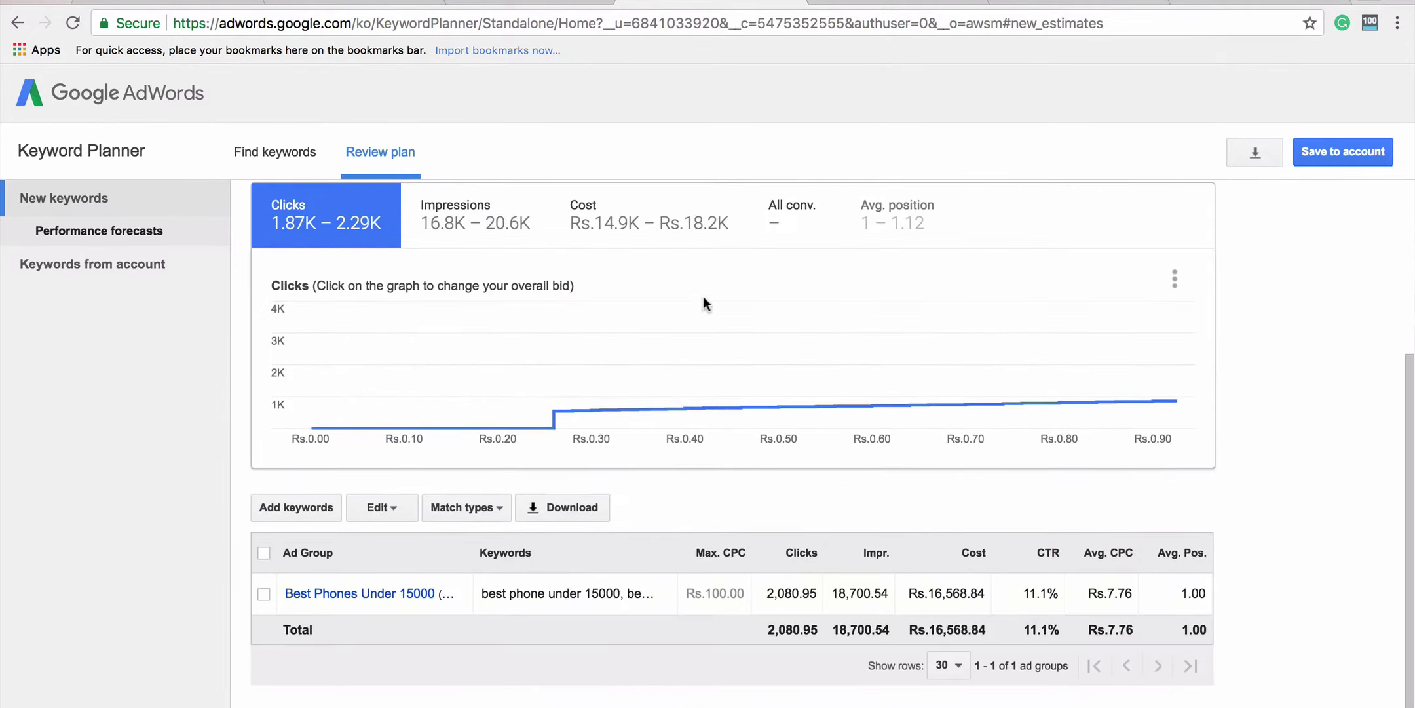
pyautogui.scroll(3, 740, 578)
pyautogui.scroll(1, 742, 575)
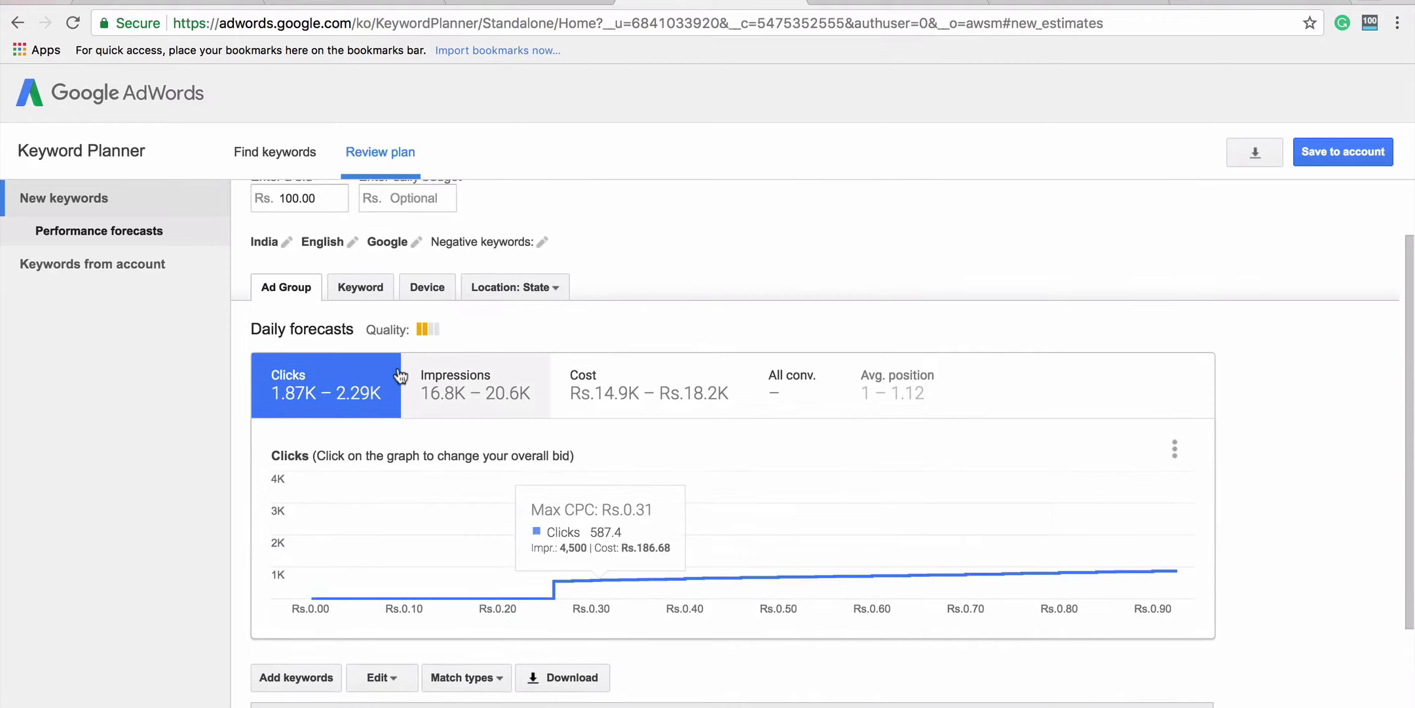
# Return to the forecasts by keyword and compare the forecast clicks and average position across the keywords
pyautogui.click(362, 296)
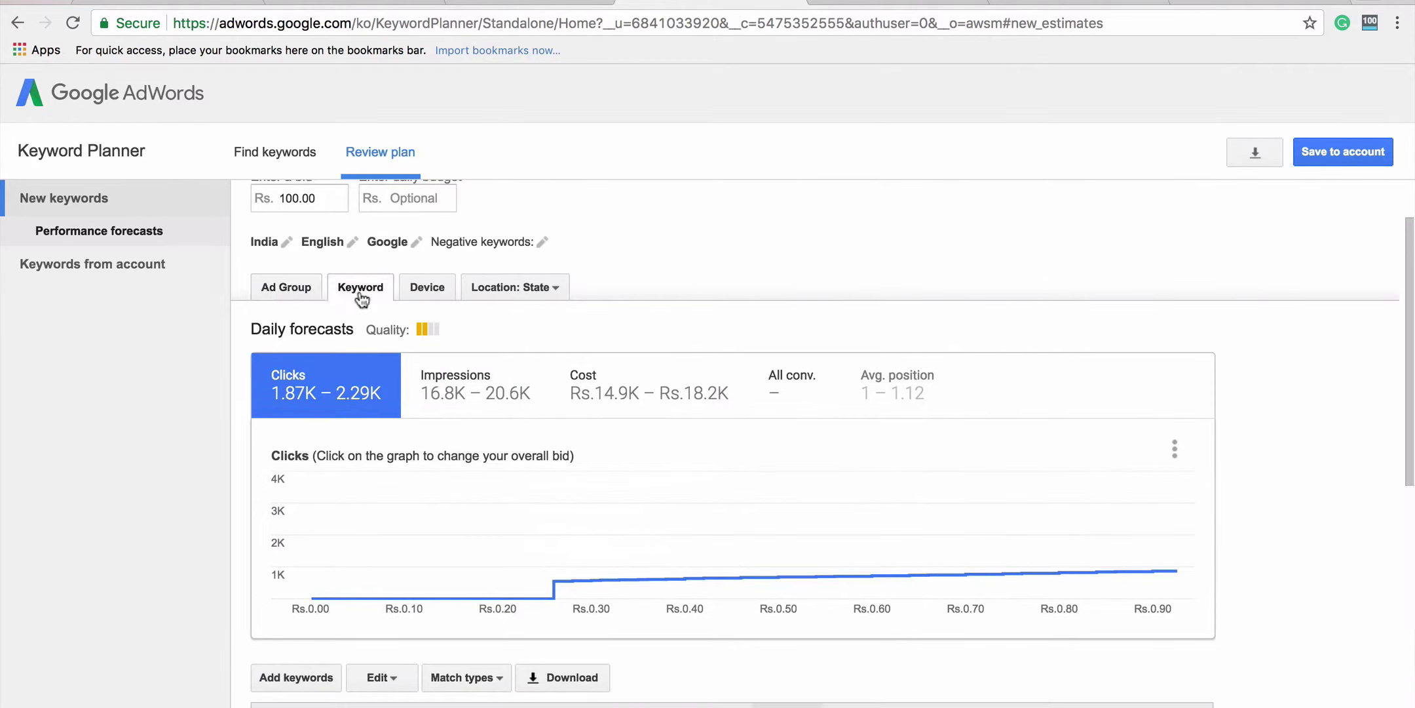
pyautogui.scroll(-5, 685, 262)
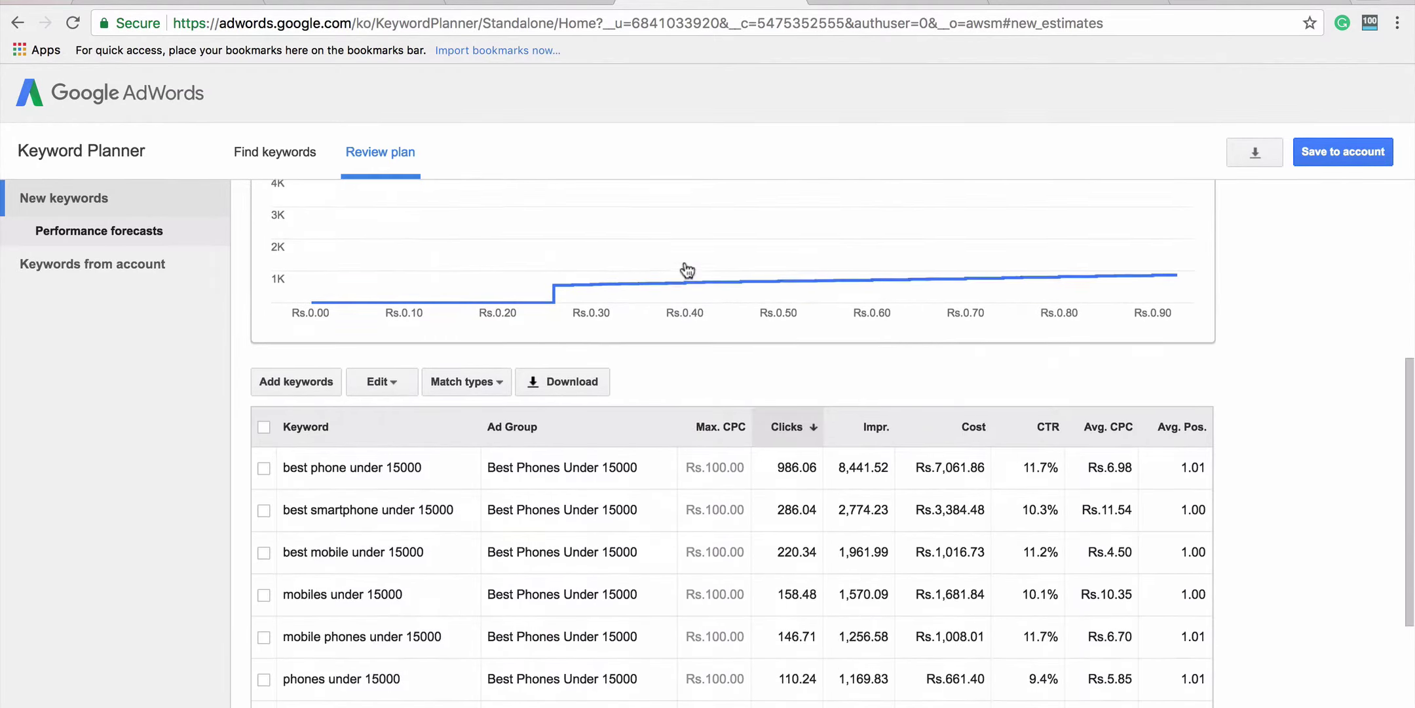
pyautogui.scroll(-1, 624, 467)
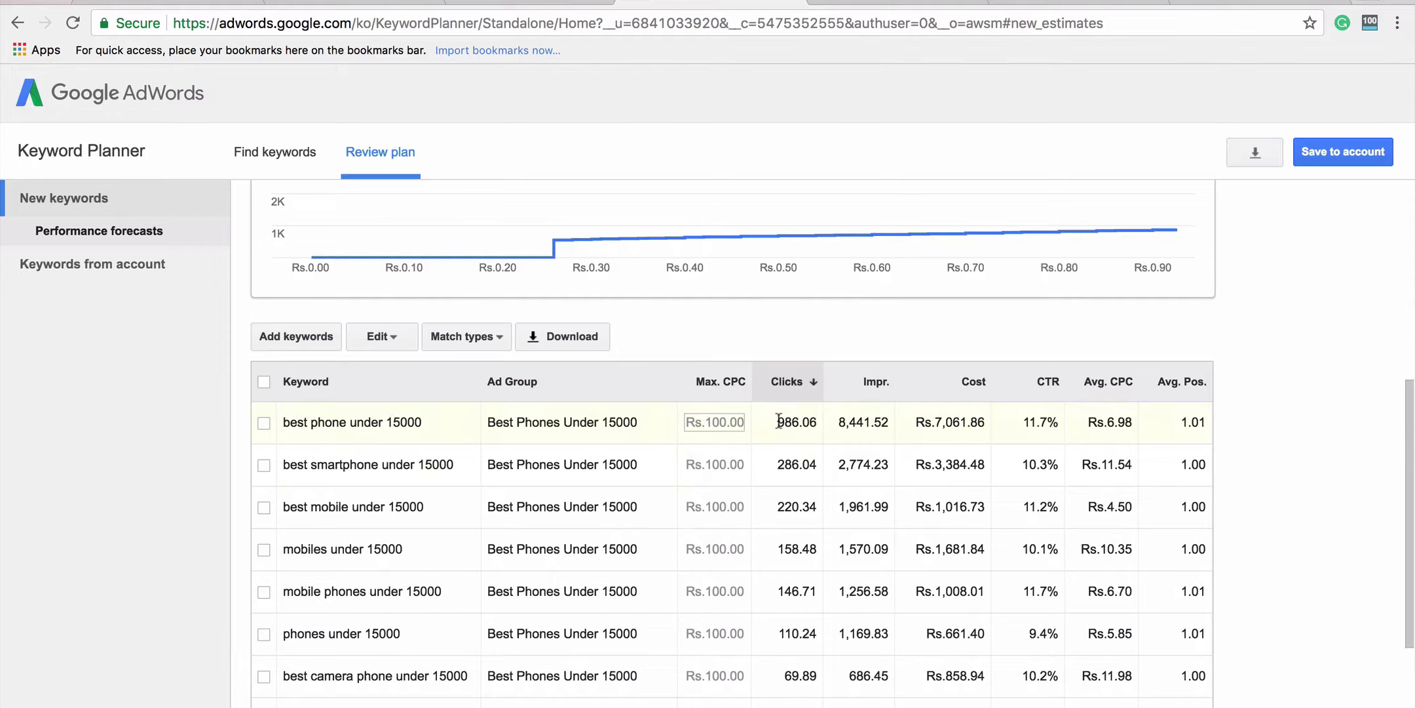
pyautogui.moveTo(779, 420); pyautogui.dragTo(818, 427)
pyautogui.moveTo(1179, 423); pyautogui.dragTo(1213, 421)
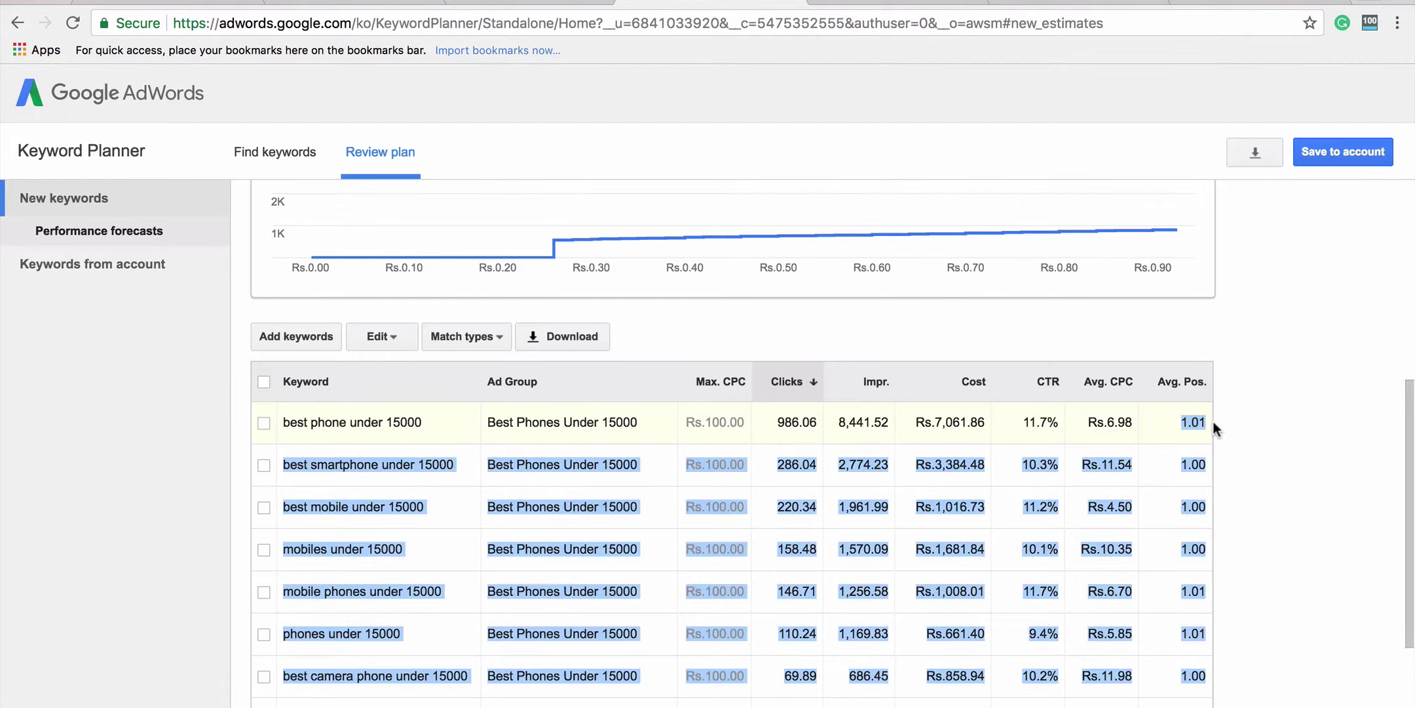
pyautogui.doubleClick(774, 423)
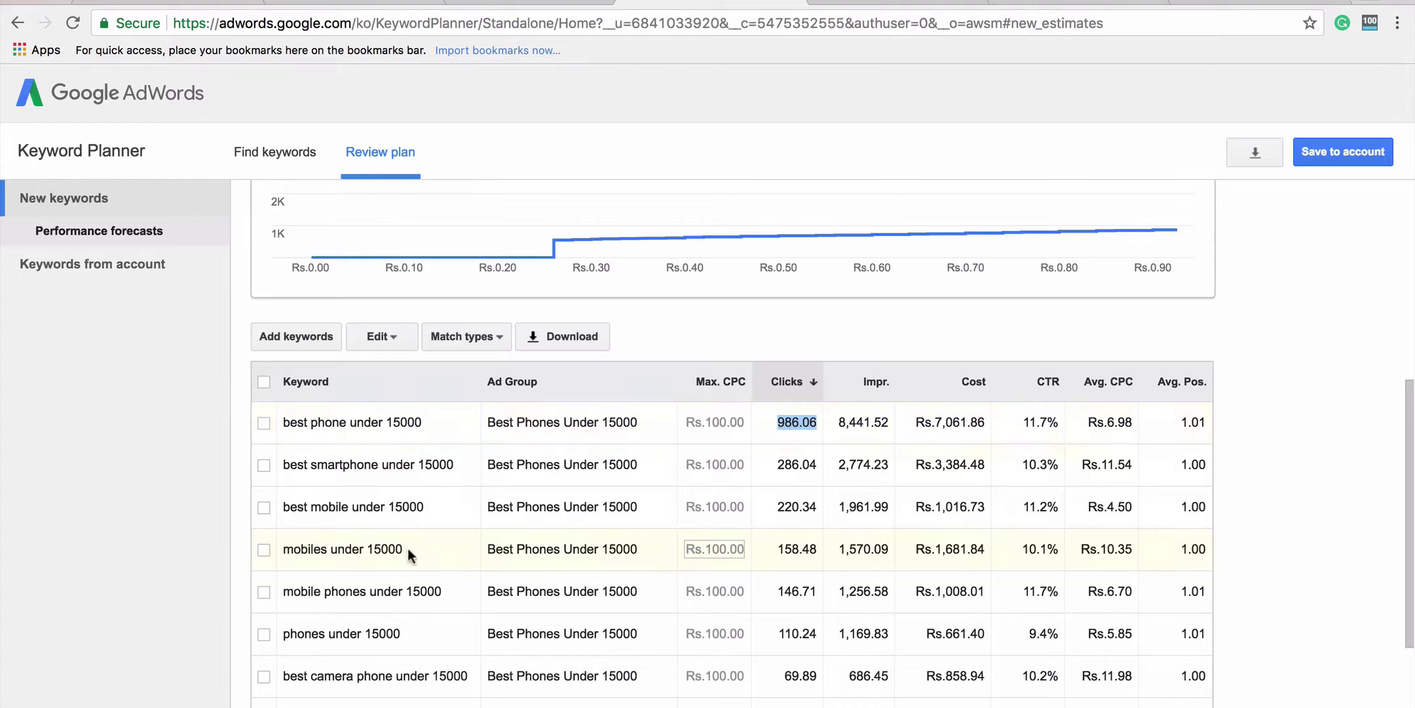
pyautogui.doubleClick(797, 464)
pyautogui.click(797, 506)
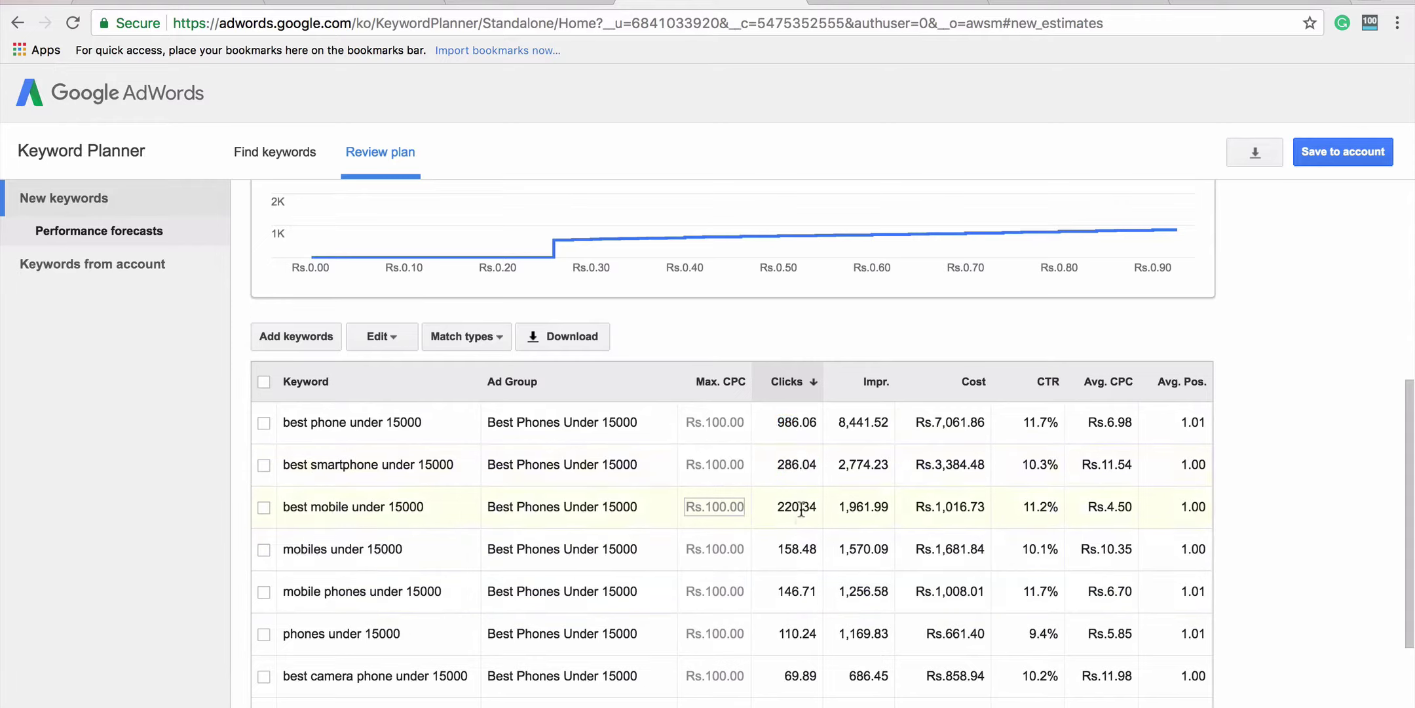
pyautogui.doubleClick(795, 464)
pyautogui.click(793, 505)
pyautogui.scroll(-2, 796, 585)
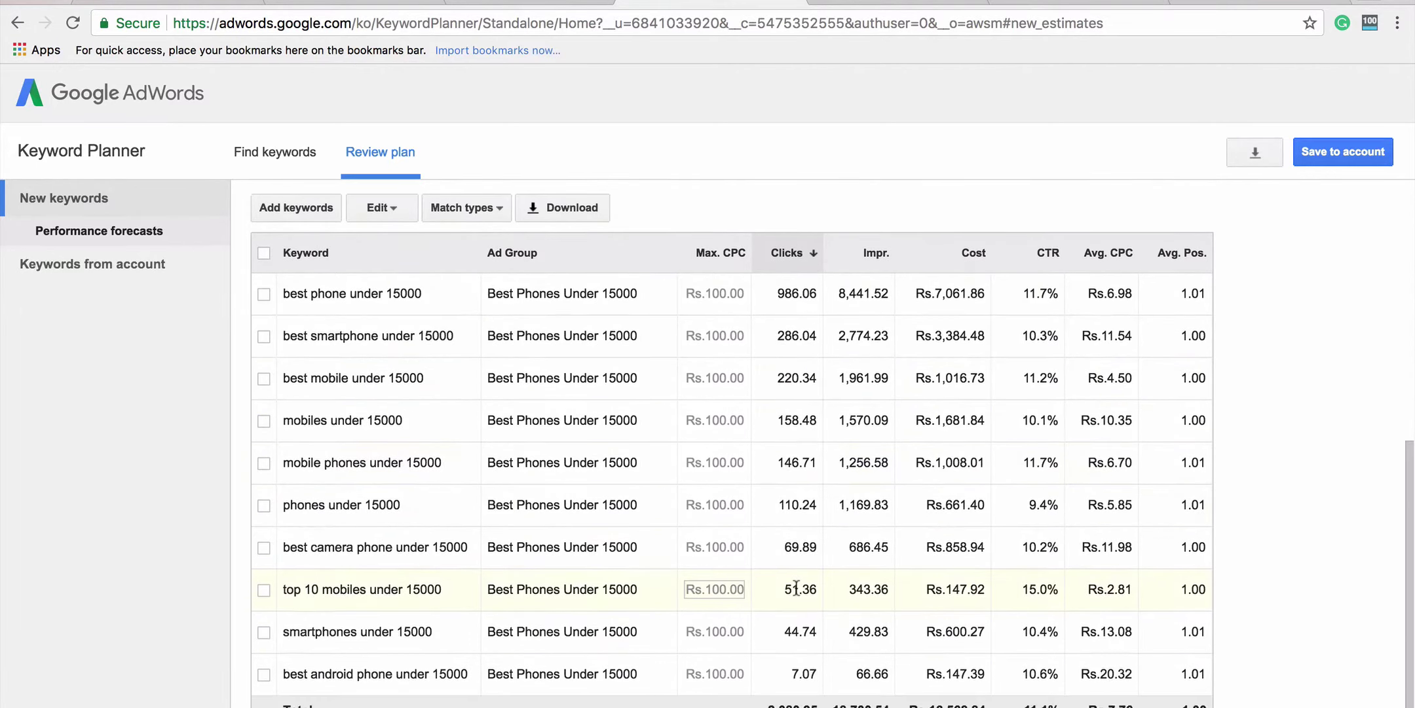
pyautogui.scroll(2, 796, 585)
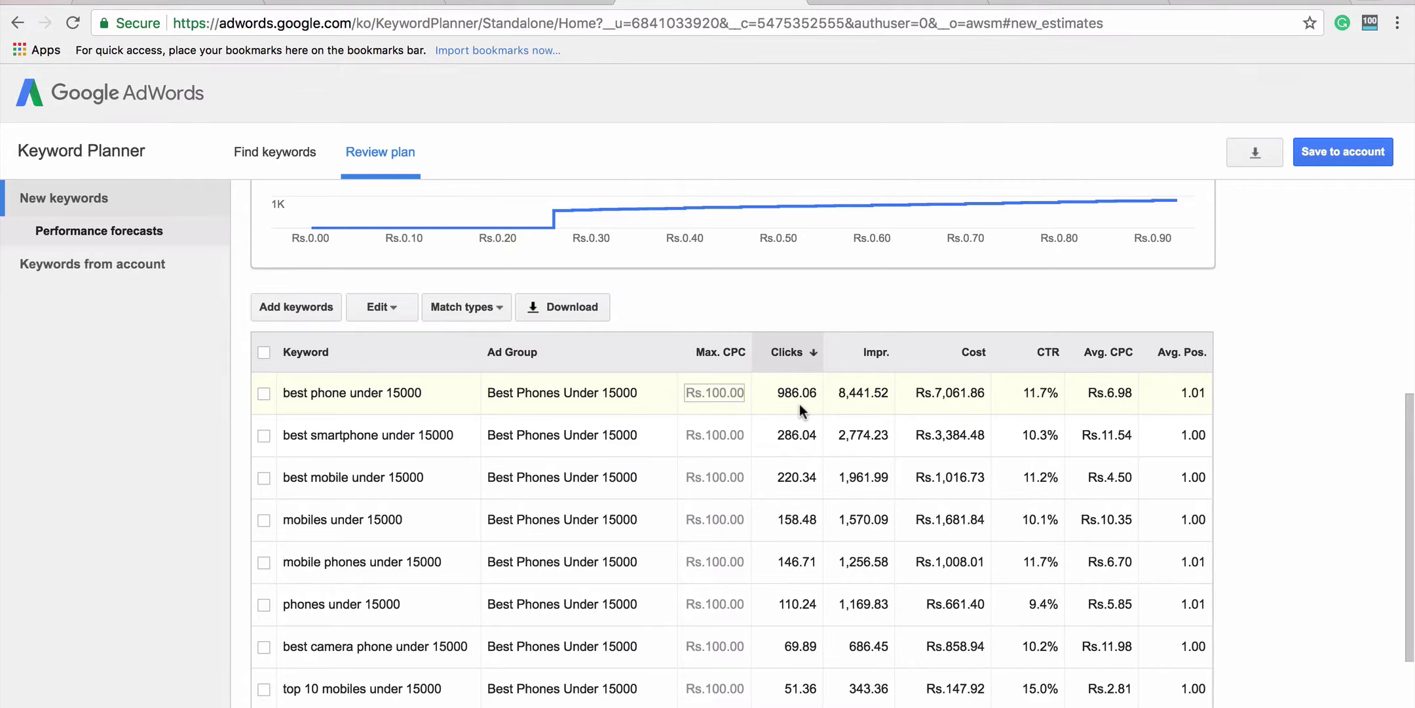
# Check the daily forecasts heading against the clicks and average position for "best phone under 15000", and review the remaining keywords
pyautogui.scroll(5, 800, 403)
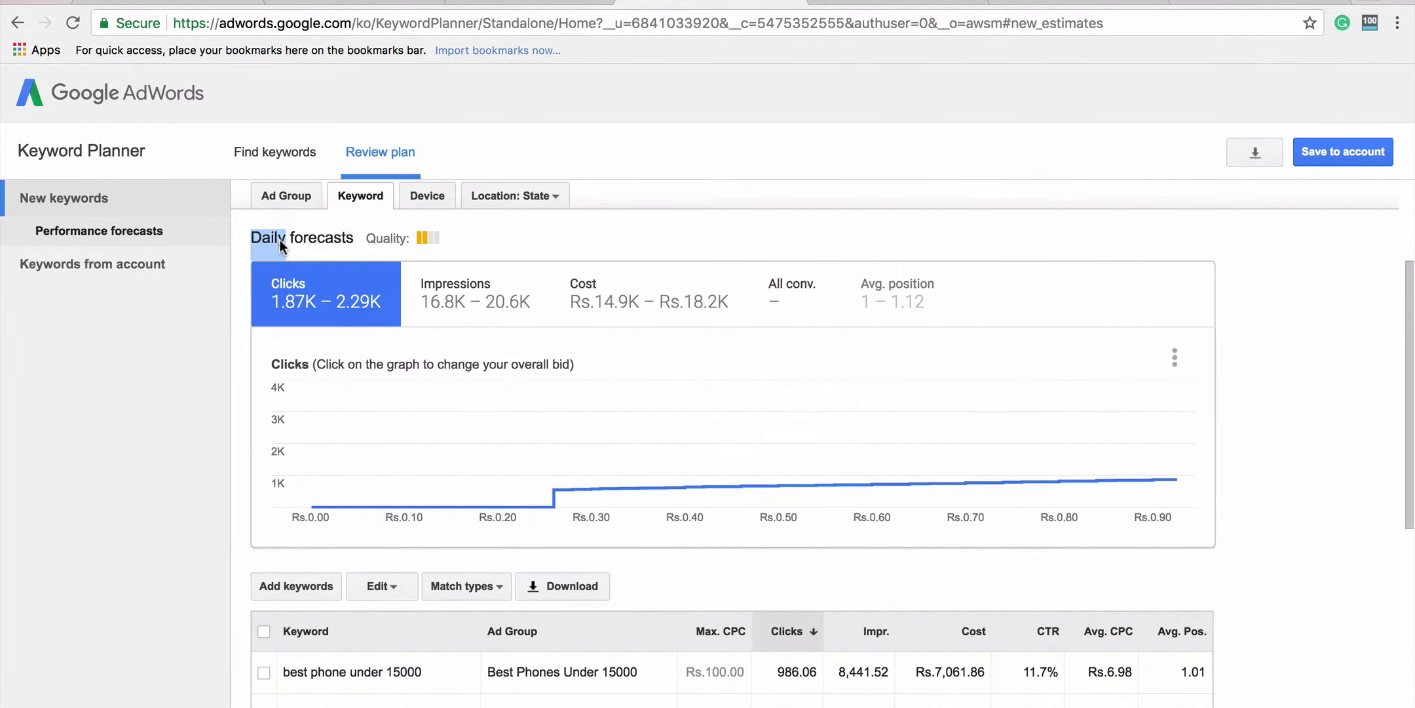
pyautogui.scroll(-2, 800, 620)
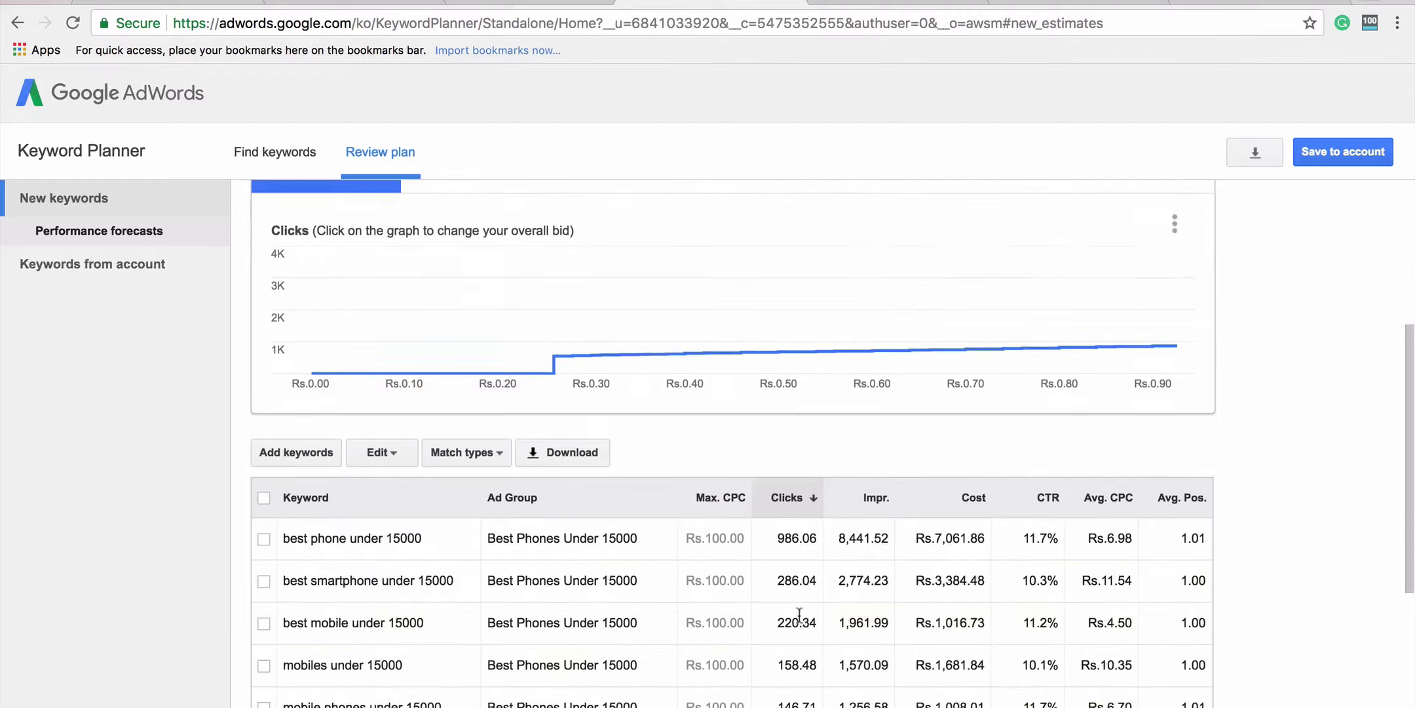
pyautogui.doubleClick(791, 539)
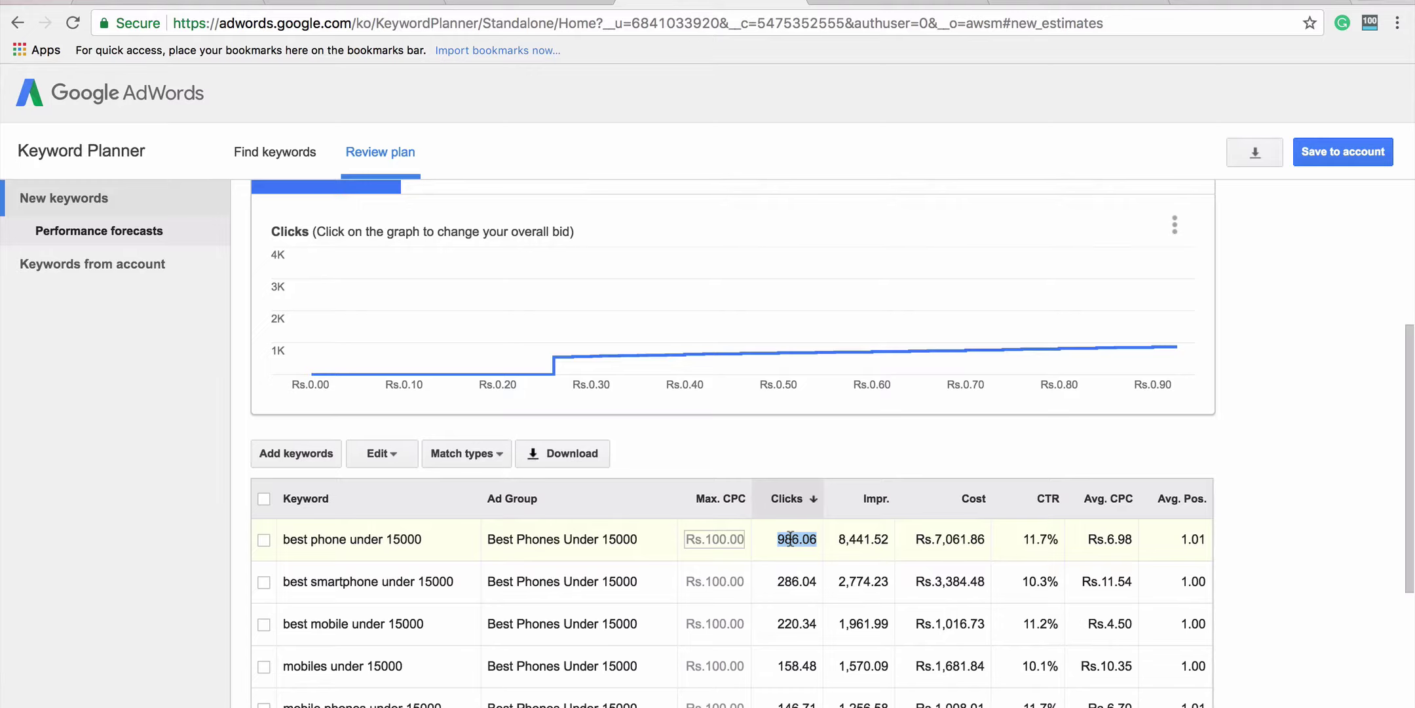
pyautogui.doubleClick(791, 538)
pyautogui.doubleClick(1194, 539)
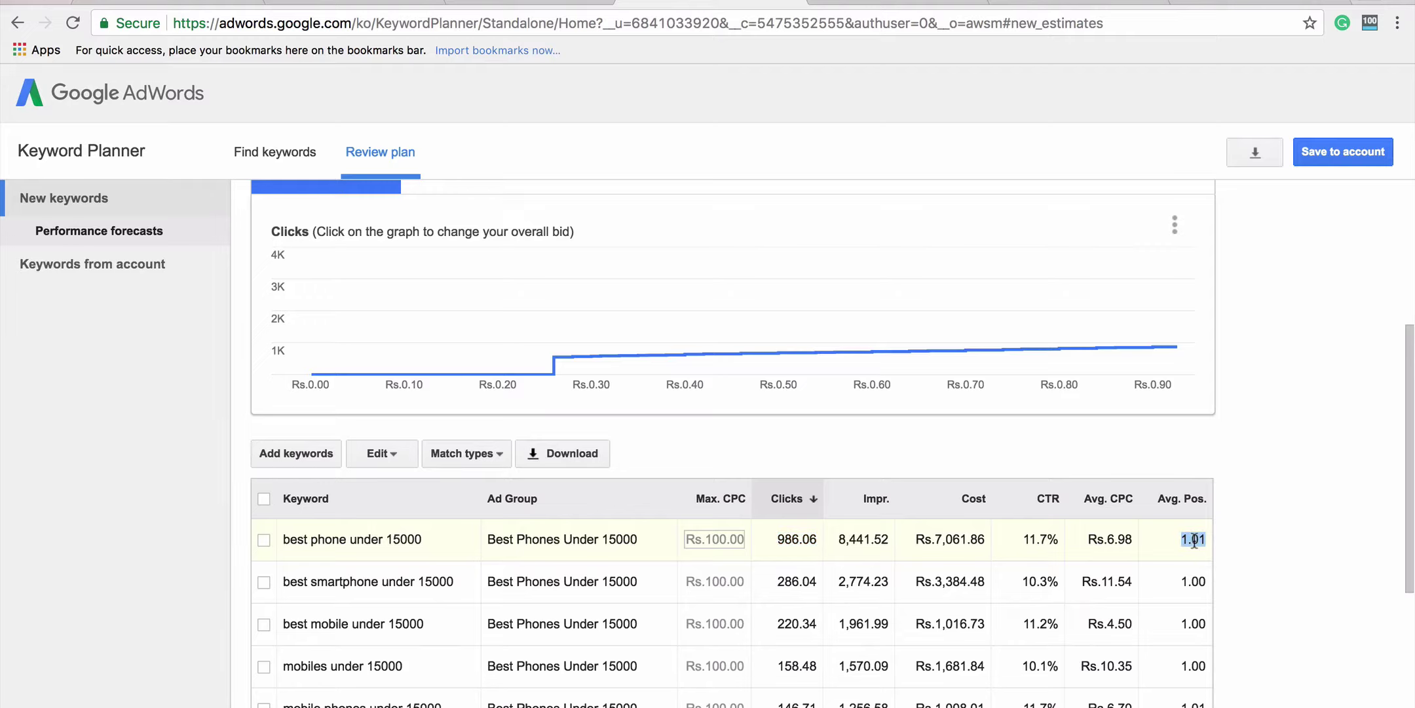
pyautogui.doubleClick(789, 538)
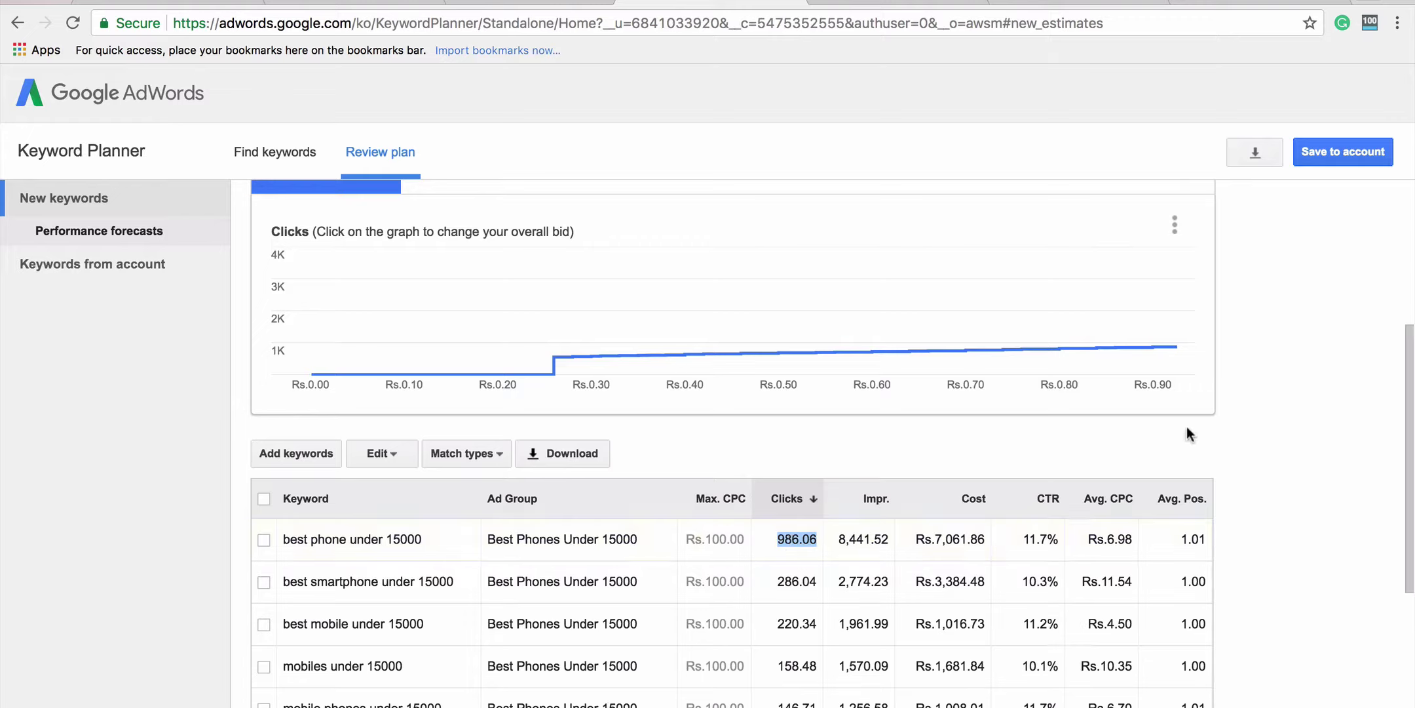
pyautogui.click(1296, 429)
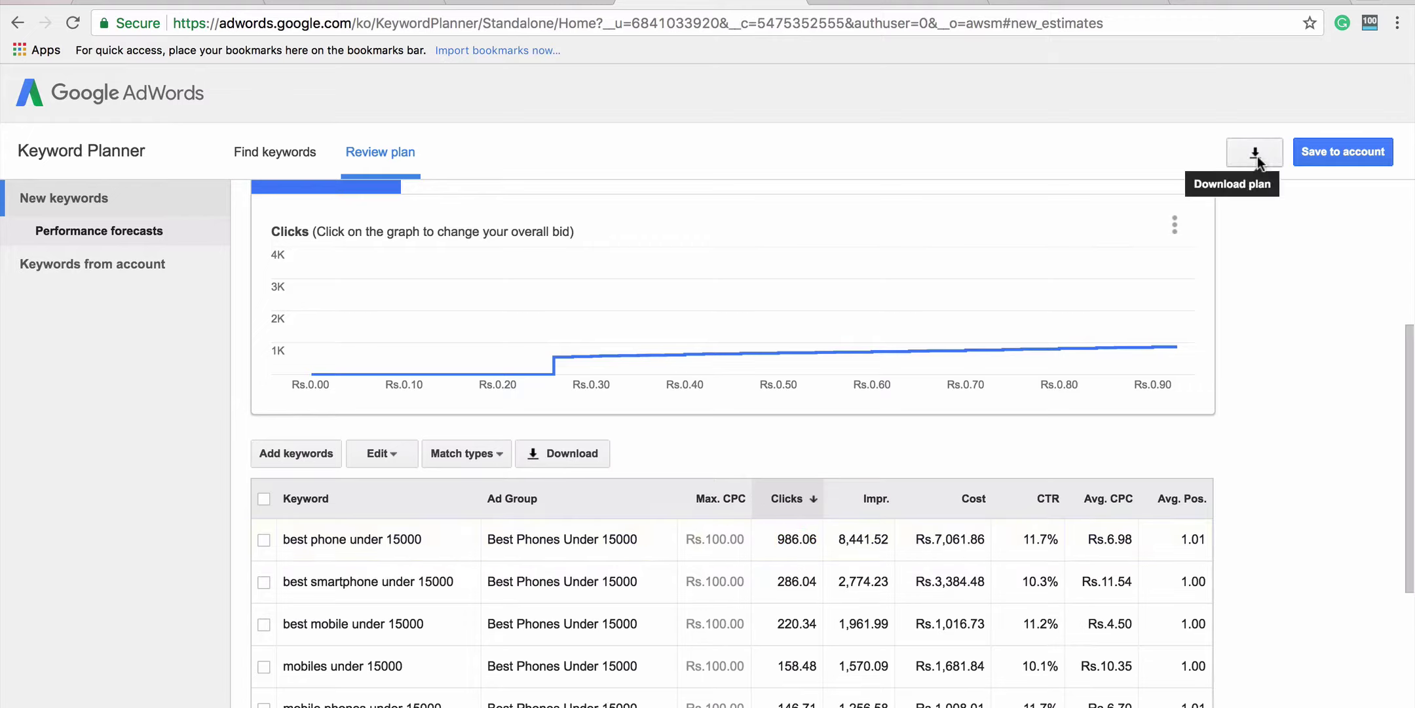
pyautogui.scroll(-3, 1275, 364)
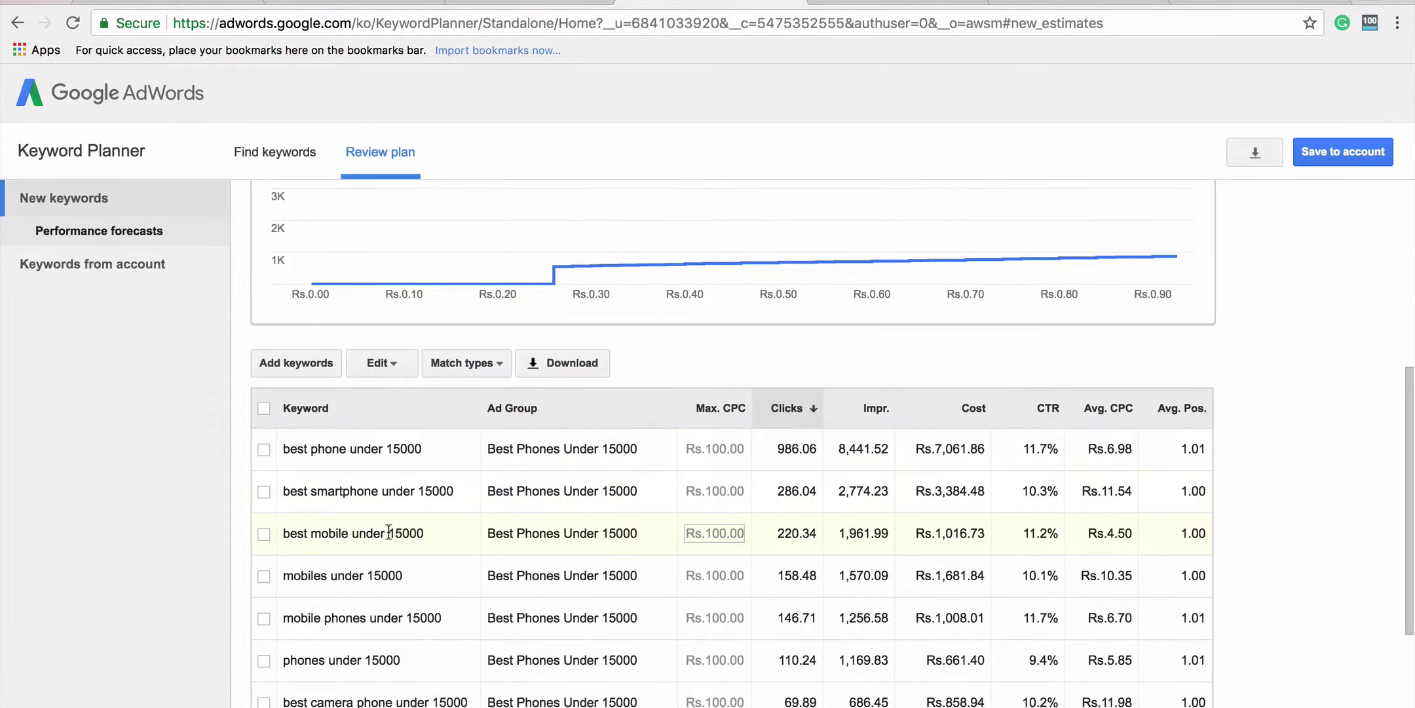
pyautogui.scroll(-3, 389, 532)
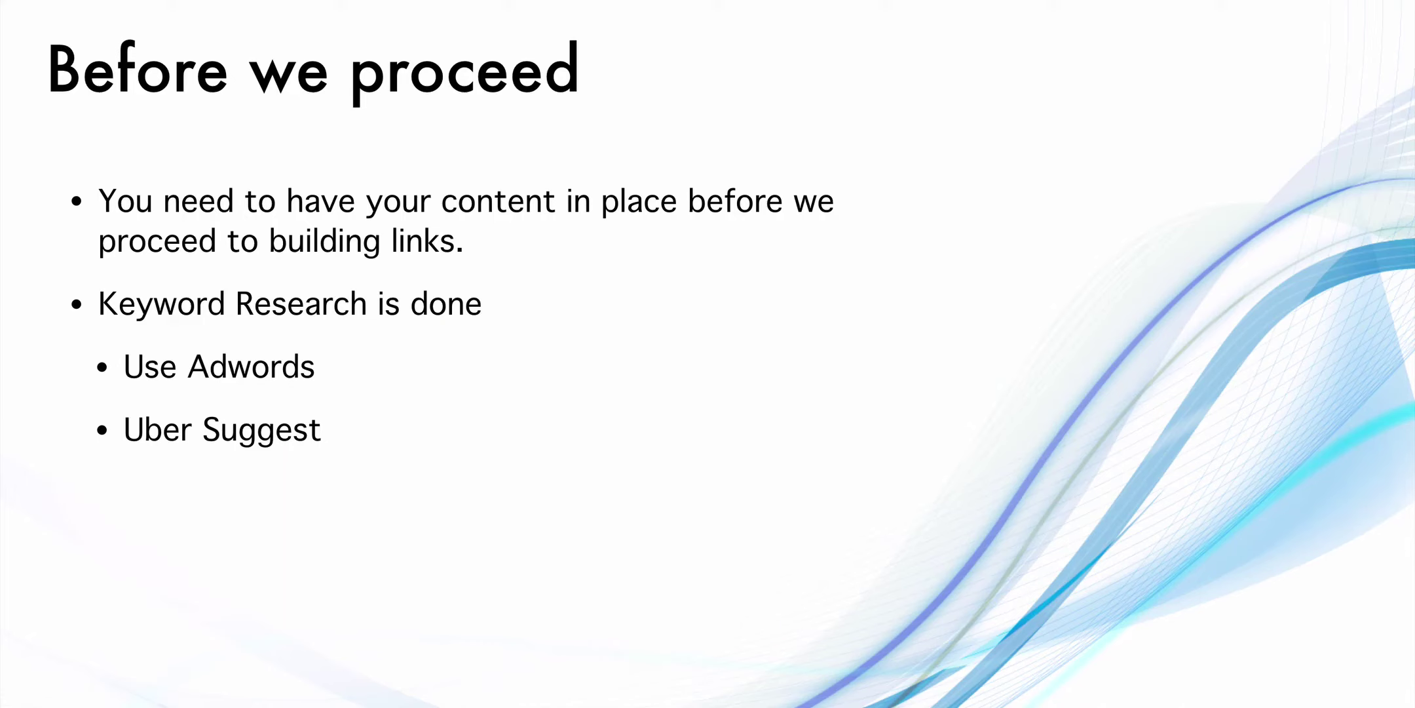
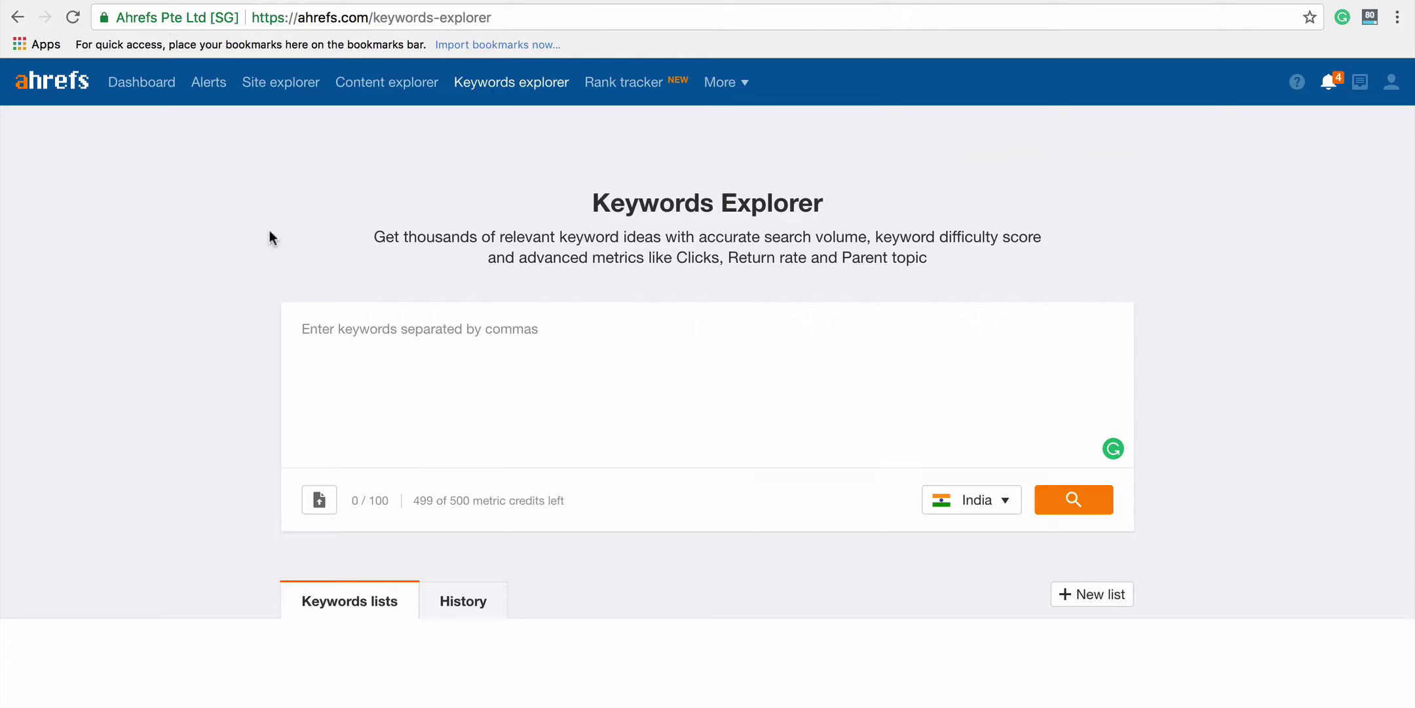
# In Ahrefs Keywords Explorer, look up the keyword "best phones under 15000" and examine its search volume
pyautogui.click(415, 423)
pyautogui.write('best ')
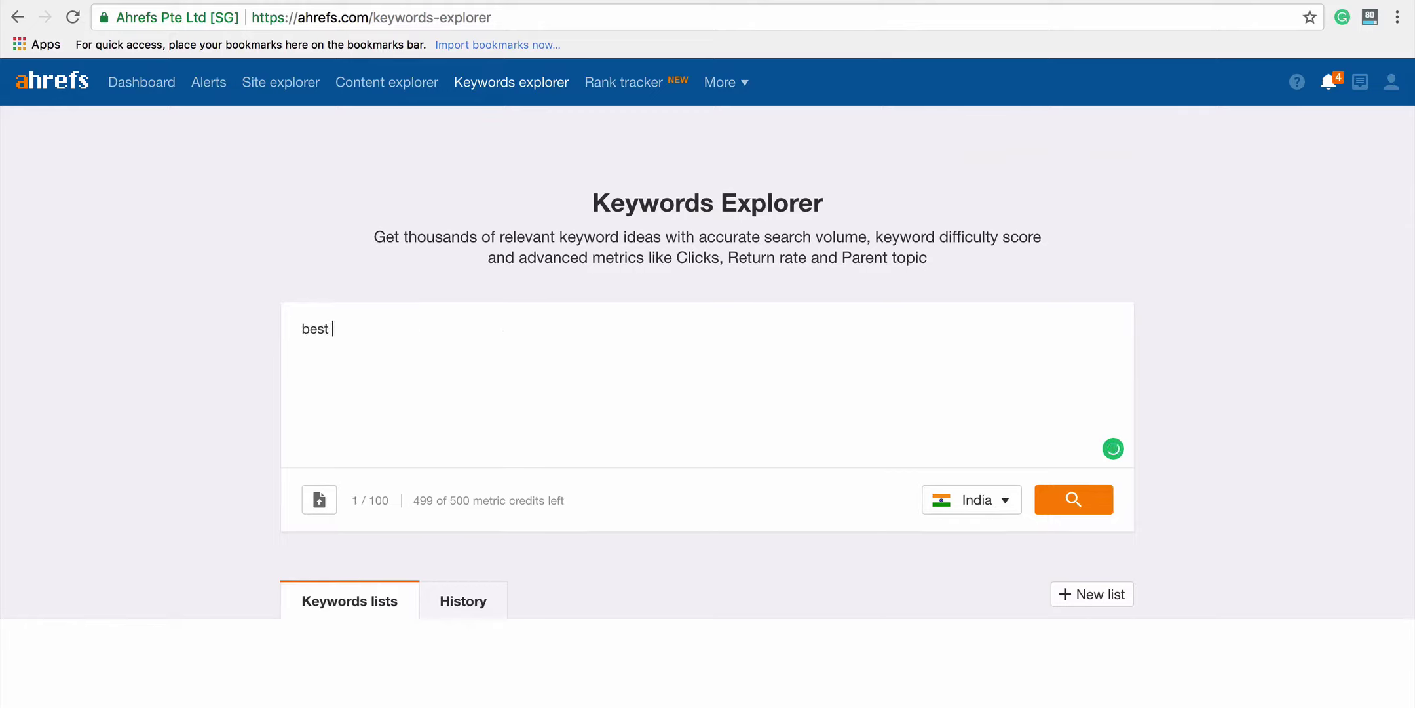
pyautogui.write('phones under 15000')
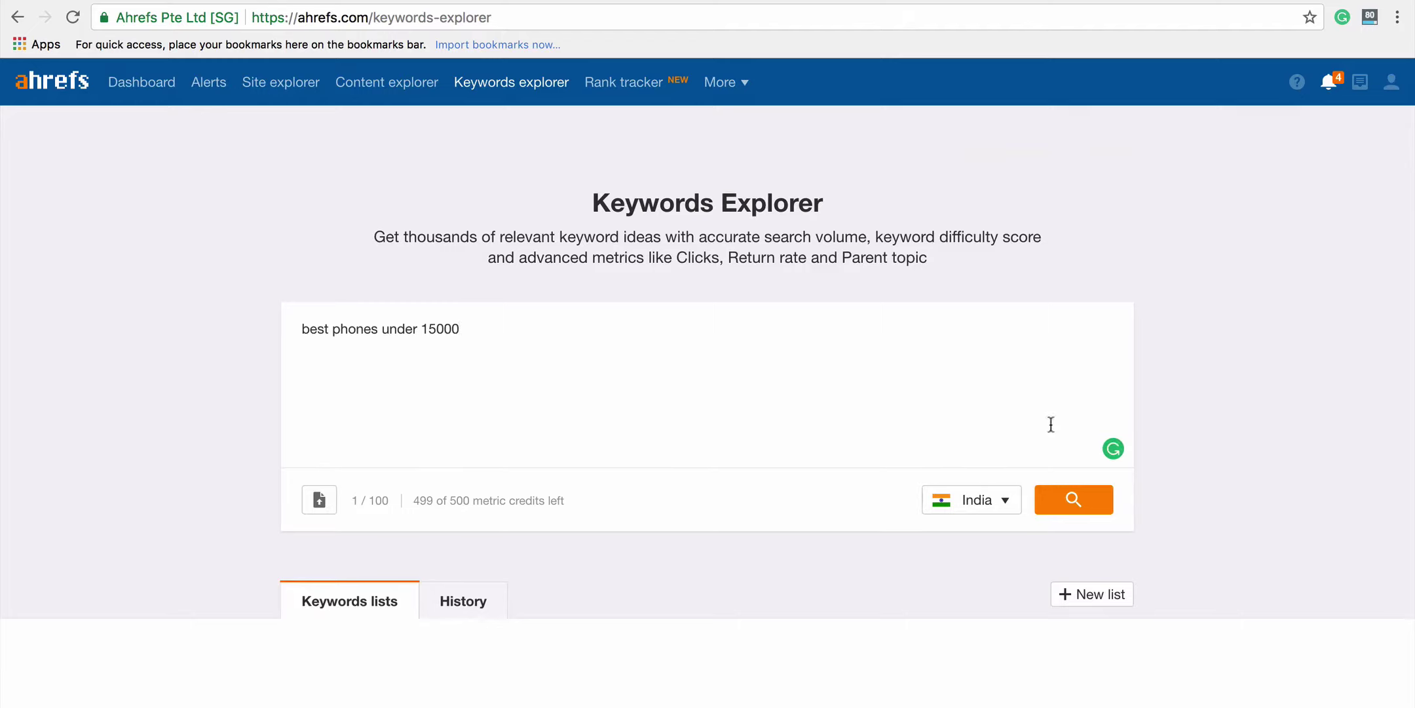
pyautogui.click(1073, 511)
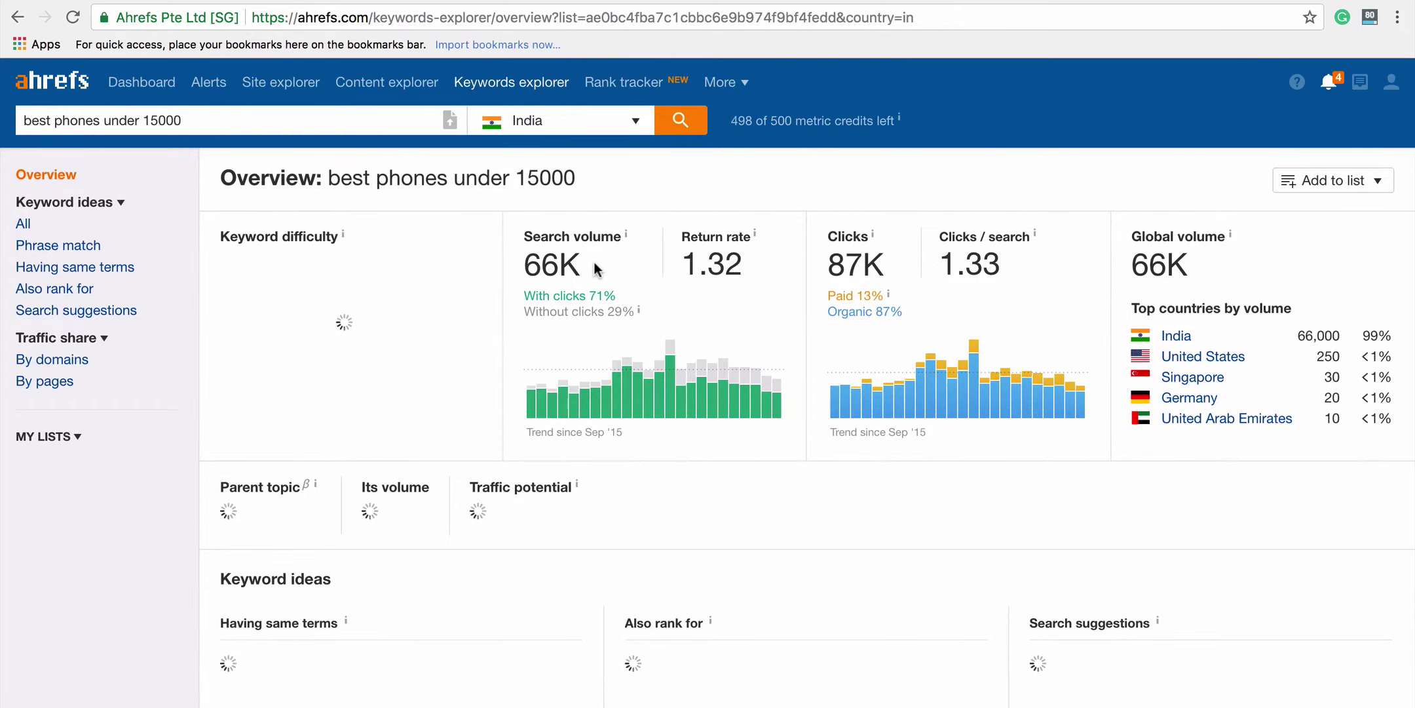
pyautogui.moveTo(596, 268); pyautogui.dragTo(522, 275)
pyautogui.click(523, 262)
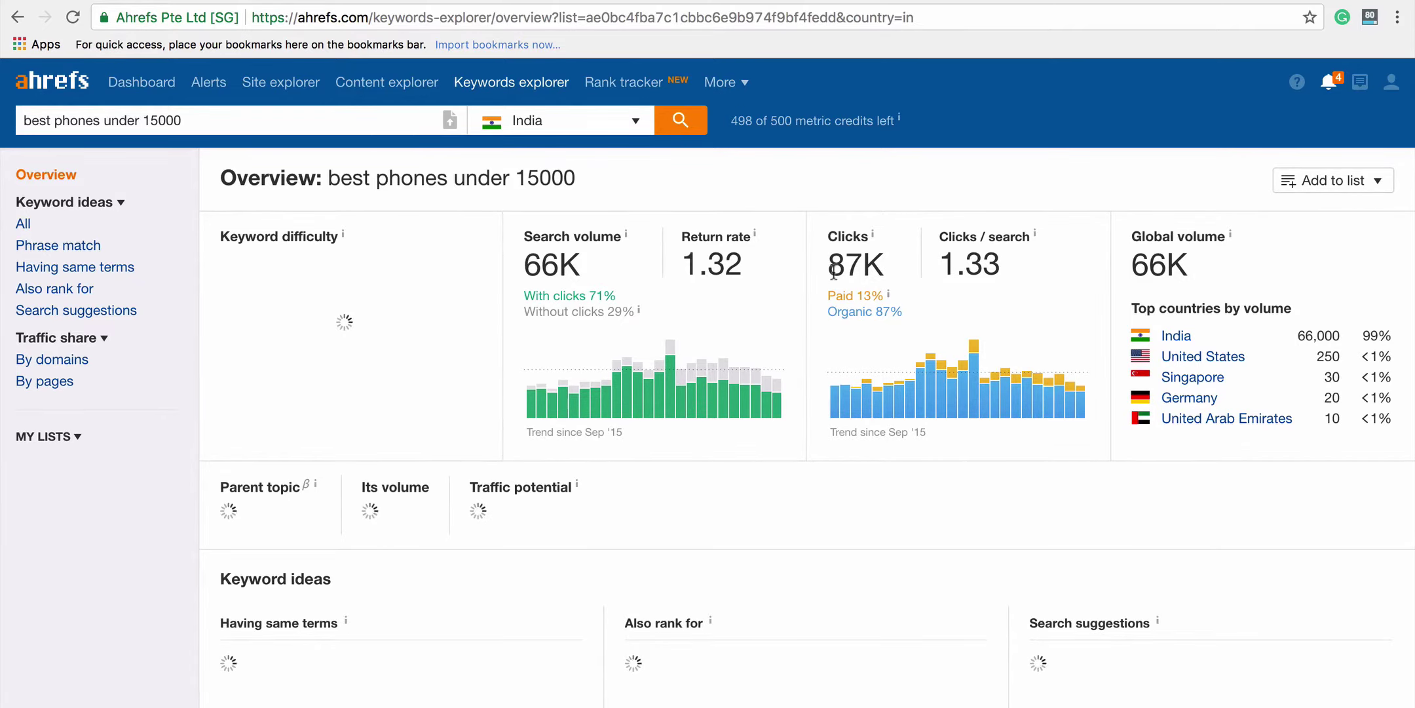
# Examine the clicks metric for "best phones under 15000" against the keyword itself in the overview
pyautogui.moveTo(832, 269); pyautogui.dragTo(888, 274)
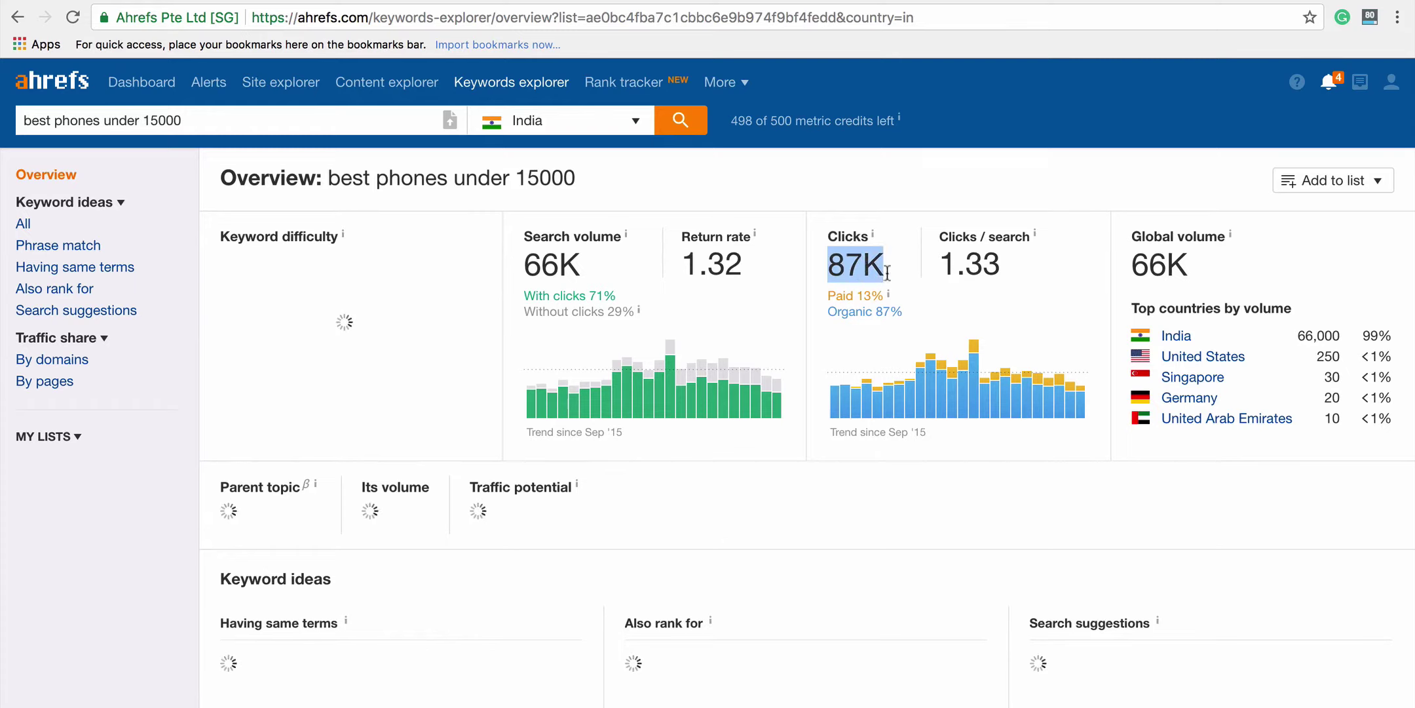
pyautogui.click(900, 238)
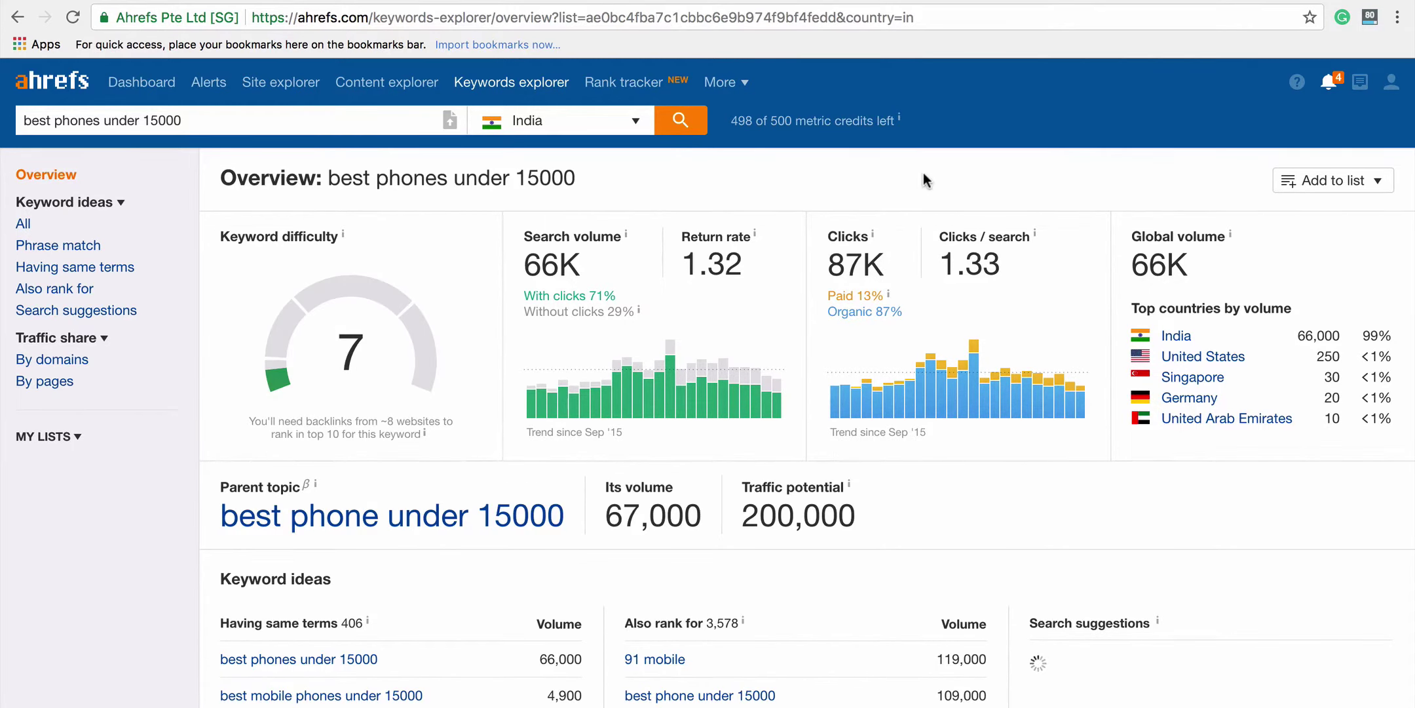
pyautogui.tripleClick(417, 171)
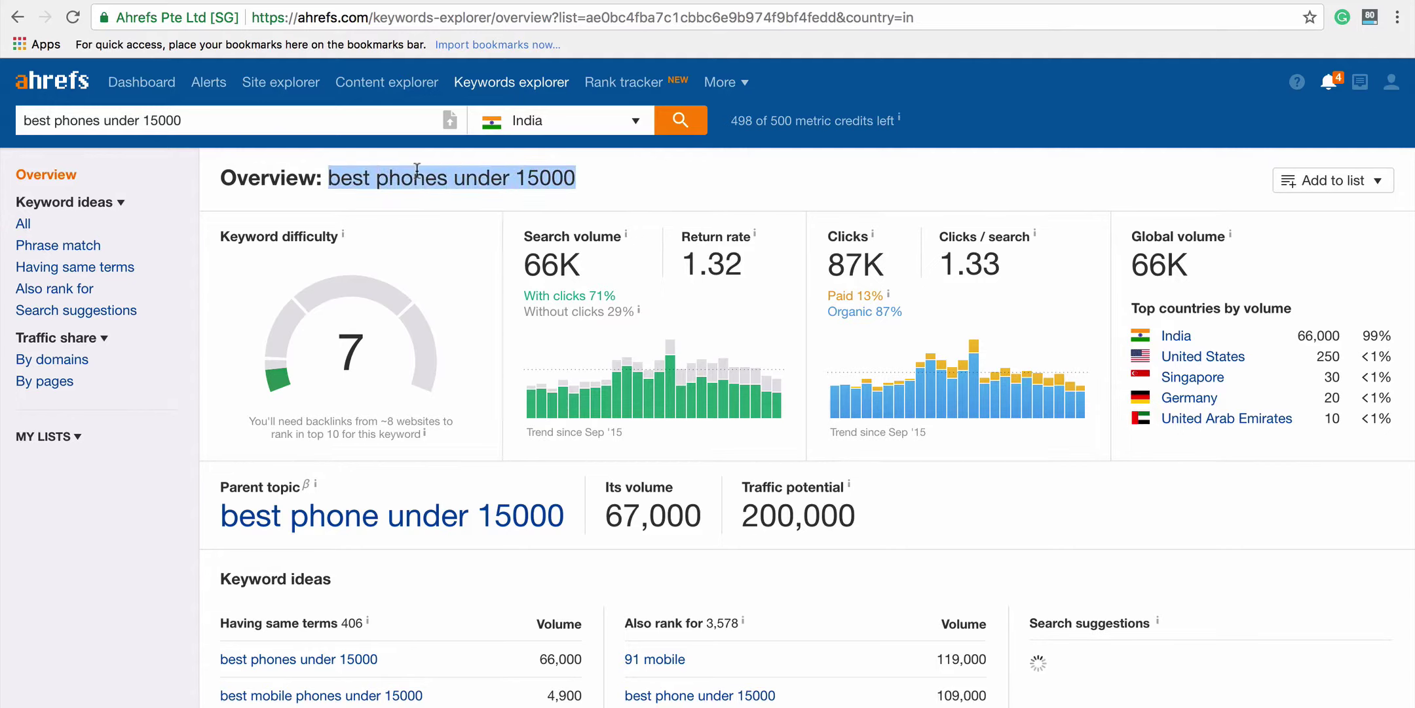
pyautogui.click(790, 172)
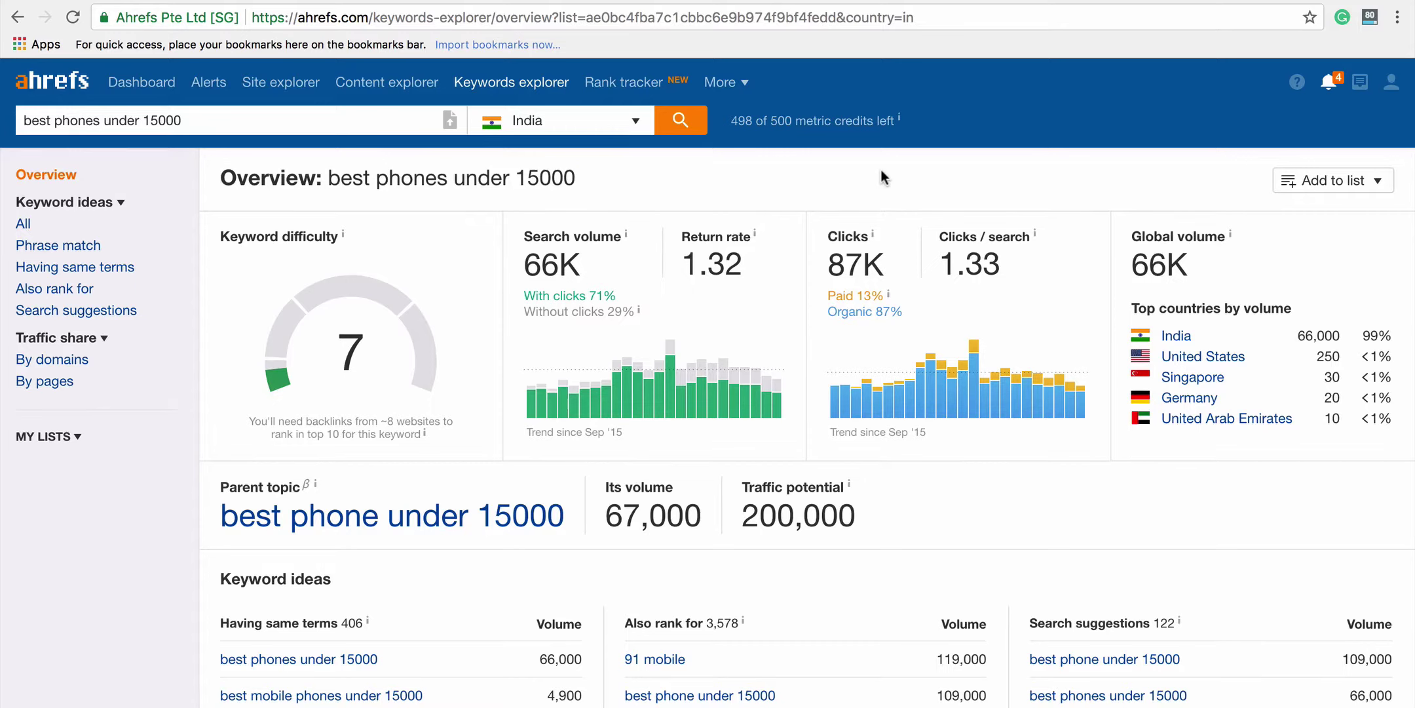
pyautogui.tripleClick(505, 178)
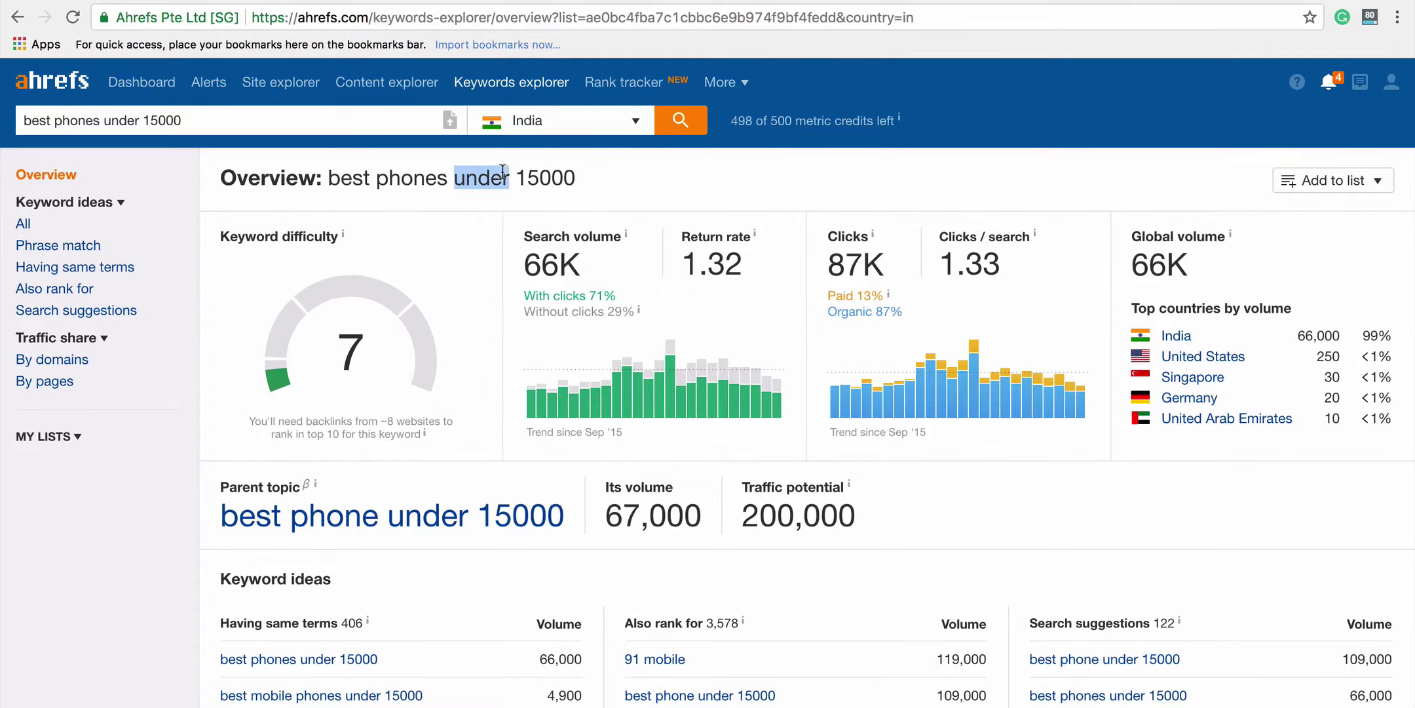
pyautogui.click(770, 174)
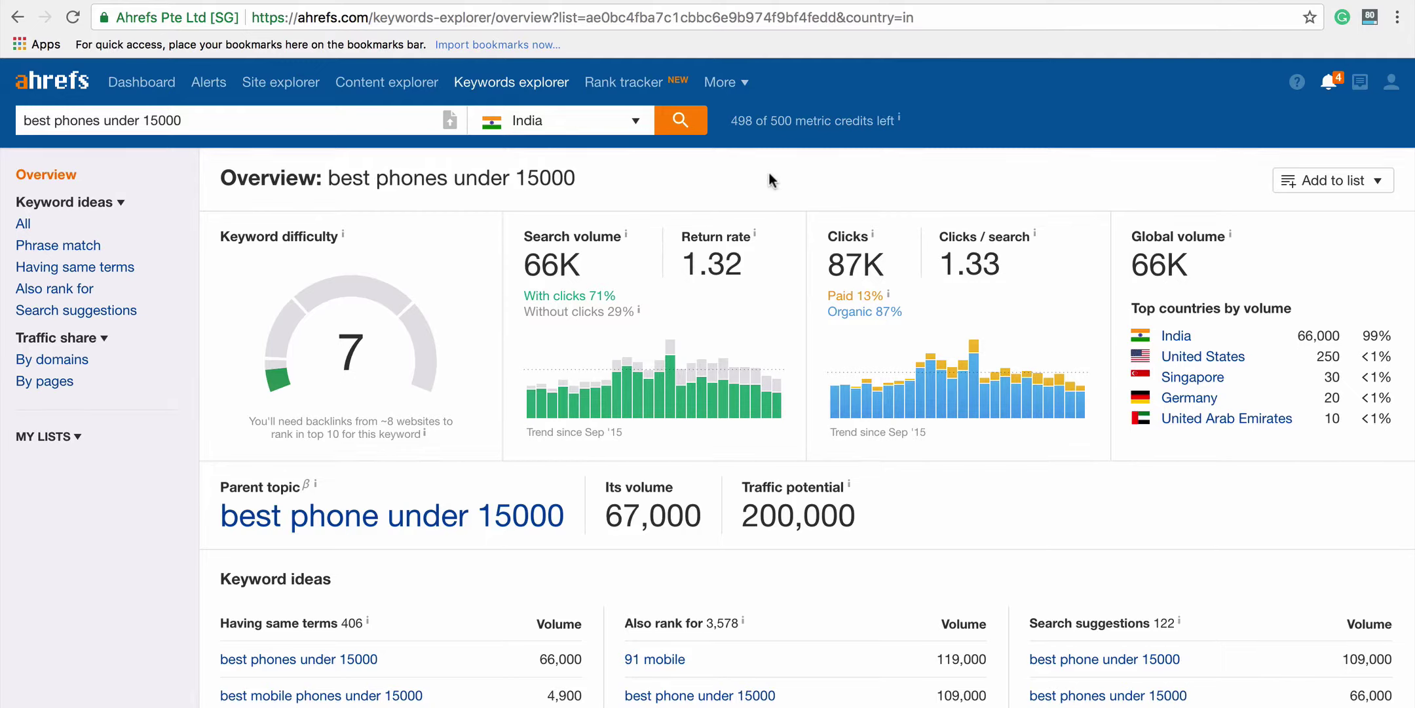
pyautogui.doubleClick(846, 269)
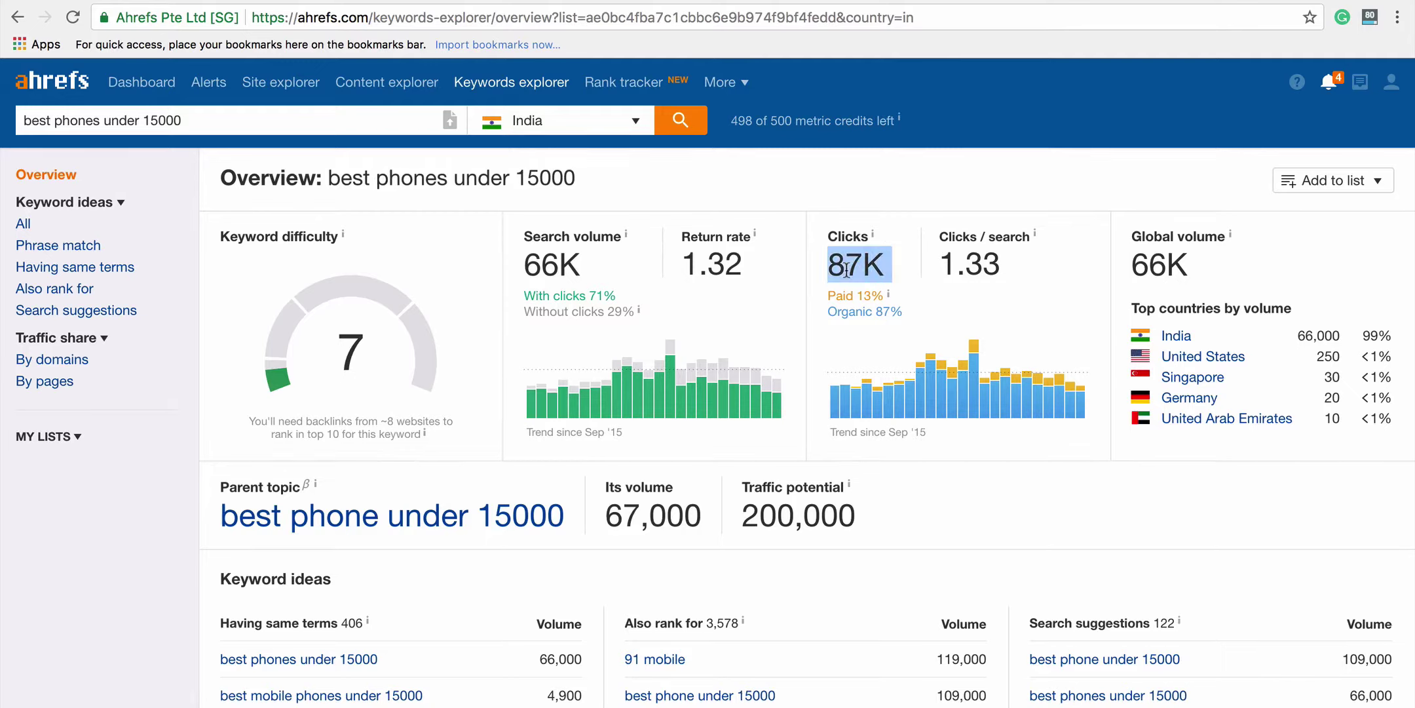
pyautogui.click(846, 175)
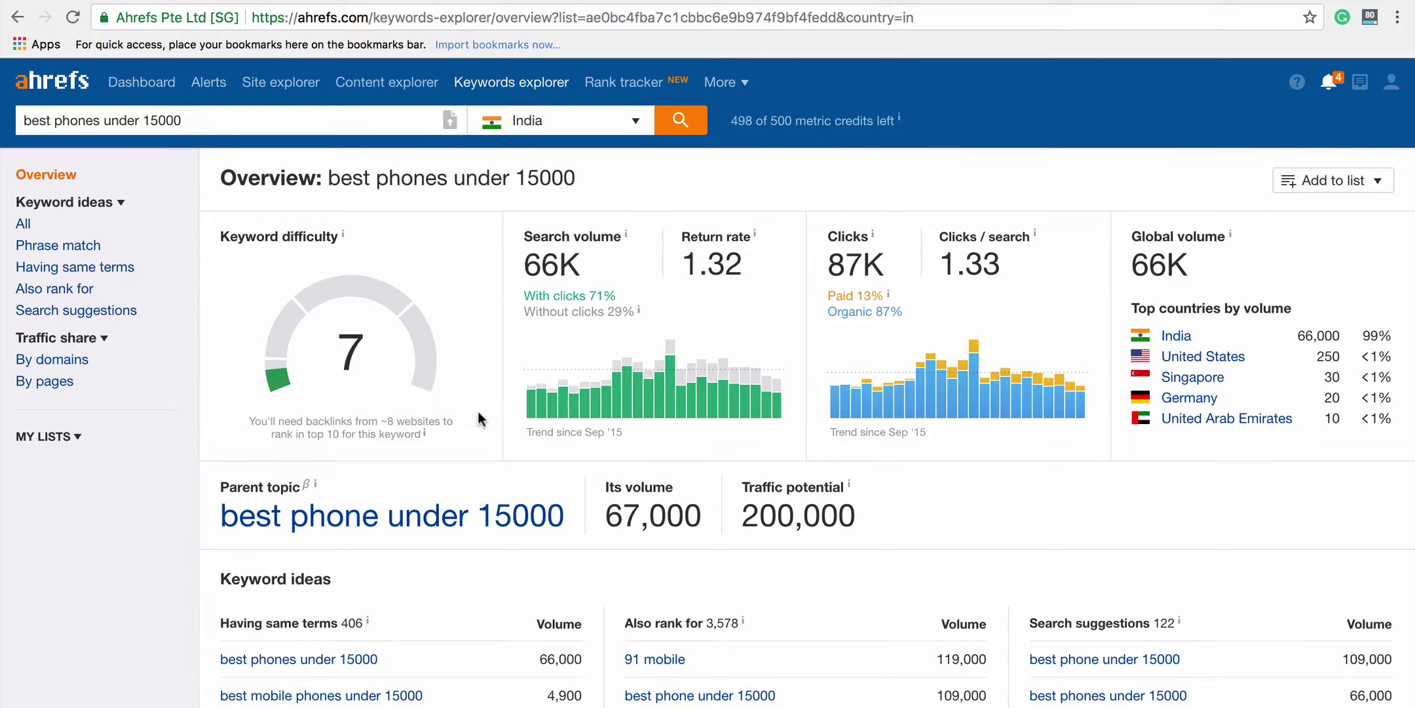
# Look over the keyword ideas for "best phones under 15000", focusing on the number of keywords having same terms
pyautogui.scroll(-3, 478, 413)
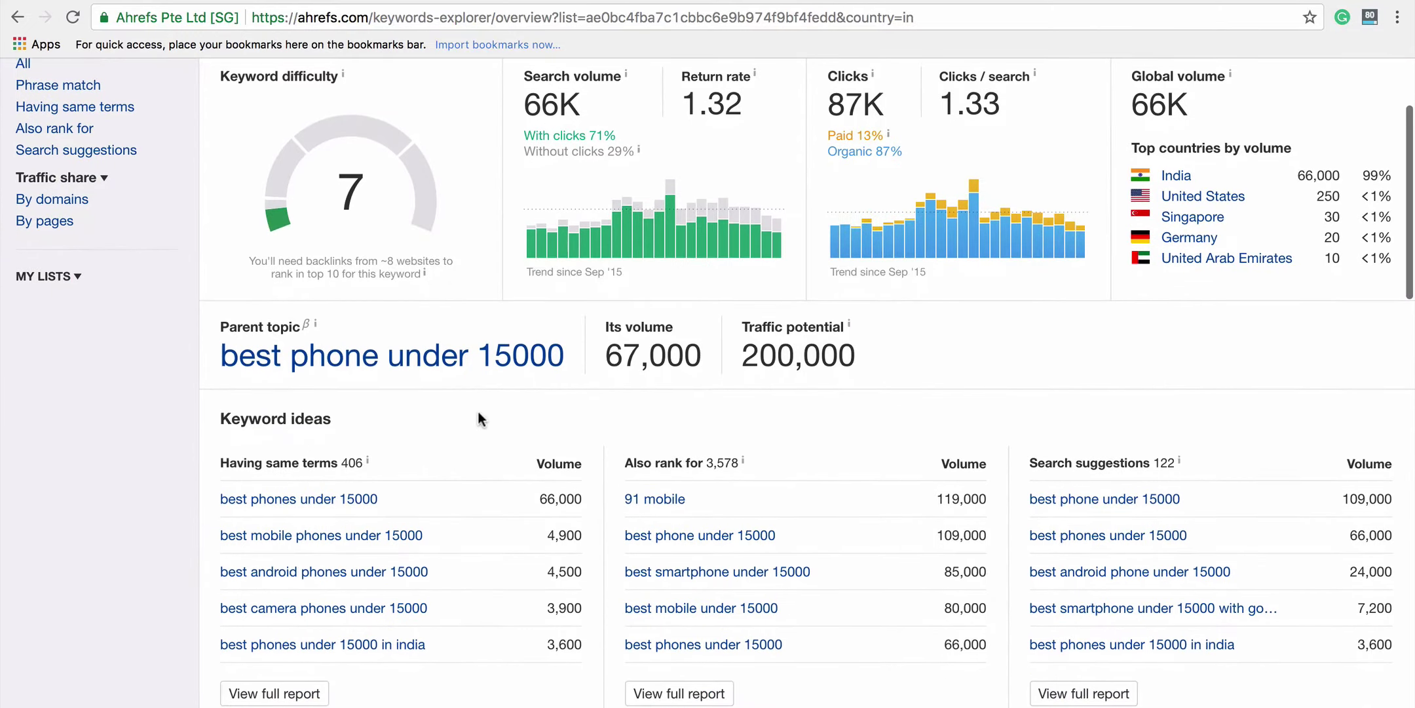
pyautogui.scroll(-2, 479, 413)
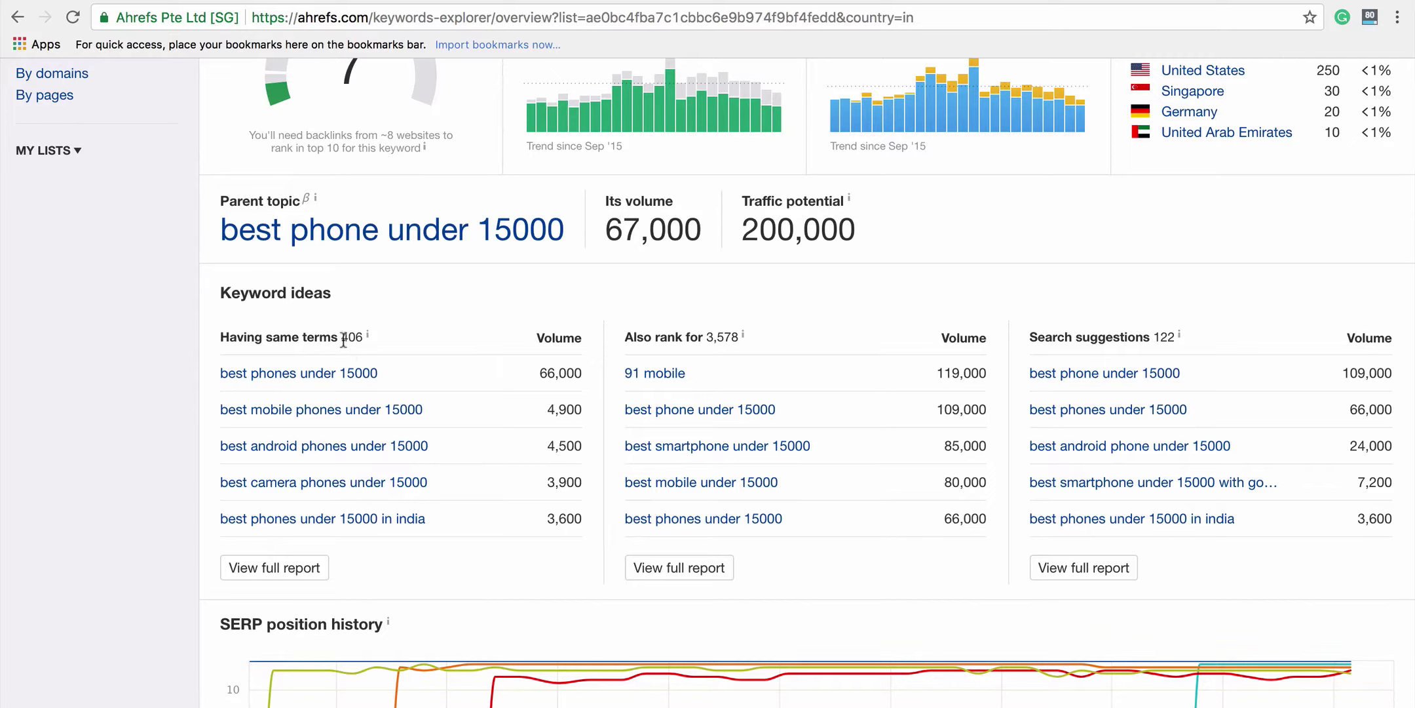
pyautogui.moveTo(343, 339); pyautogui.dragTo(367, 342)
pyautogui.click(412, 345)
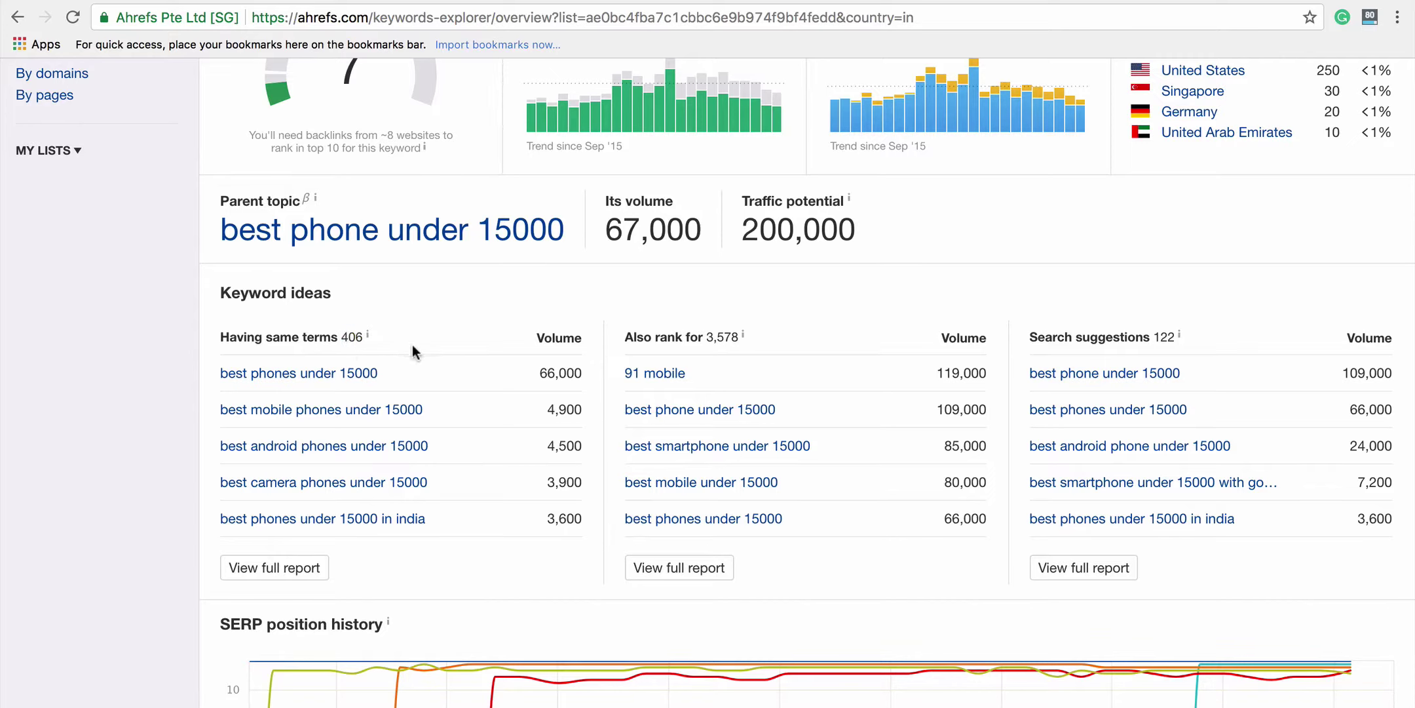
# Open the full report of keywords having same terms and review variations such as "best android phones under 15000"
pyautogui.click(305, 570)
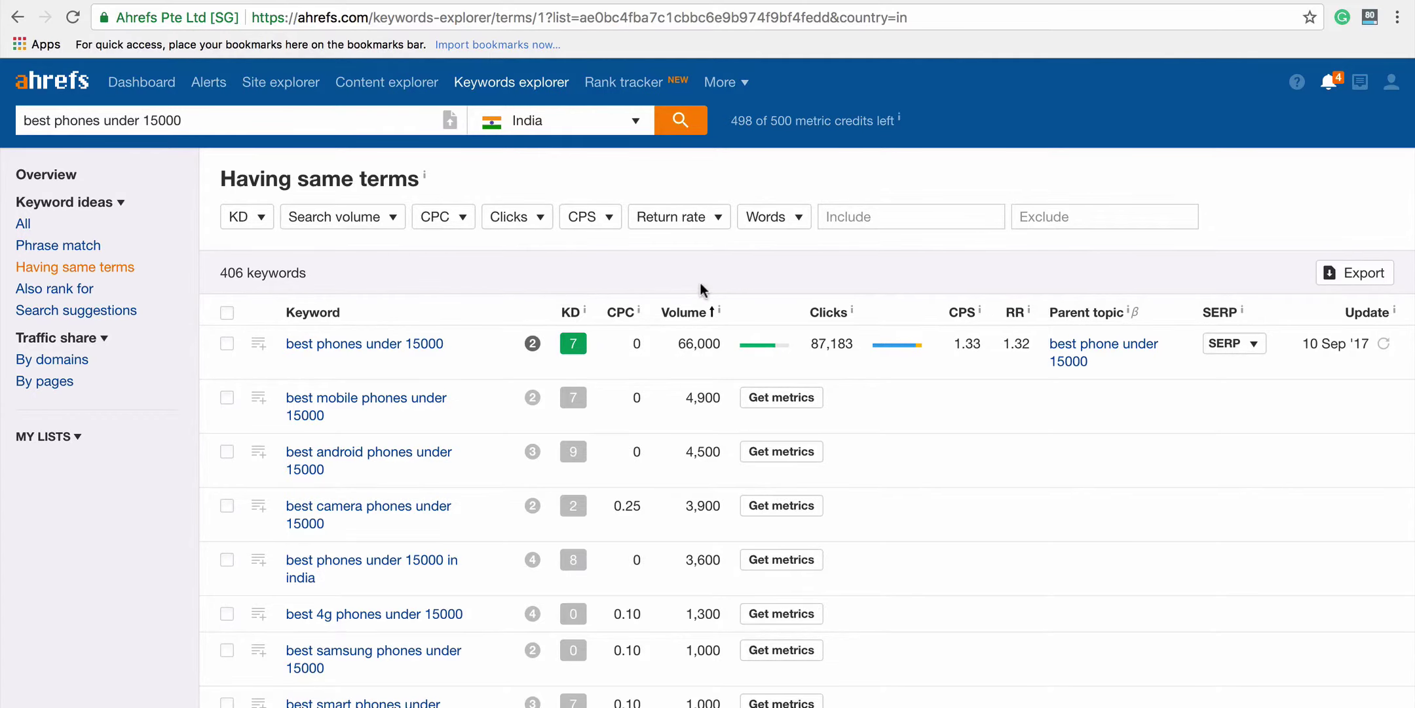
pyautogui.scroll(-3, 700, 282)
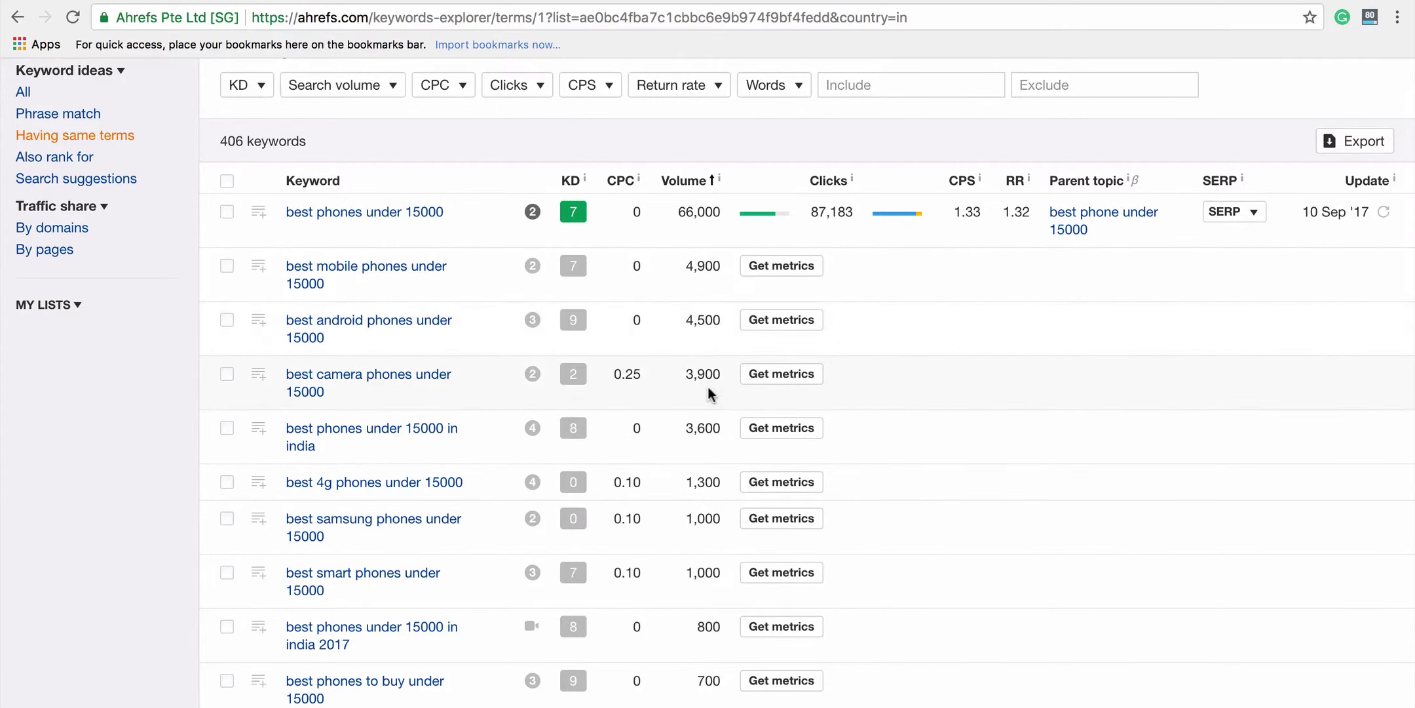
pyautogui.scroll(-3, 708, 429)
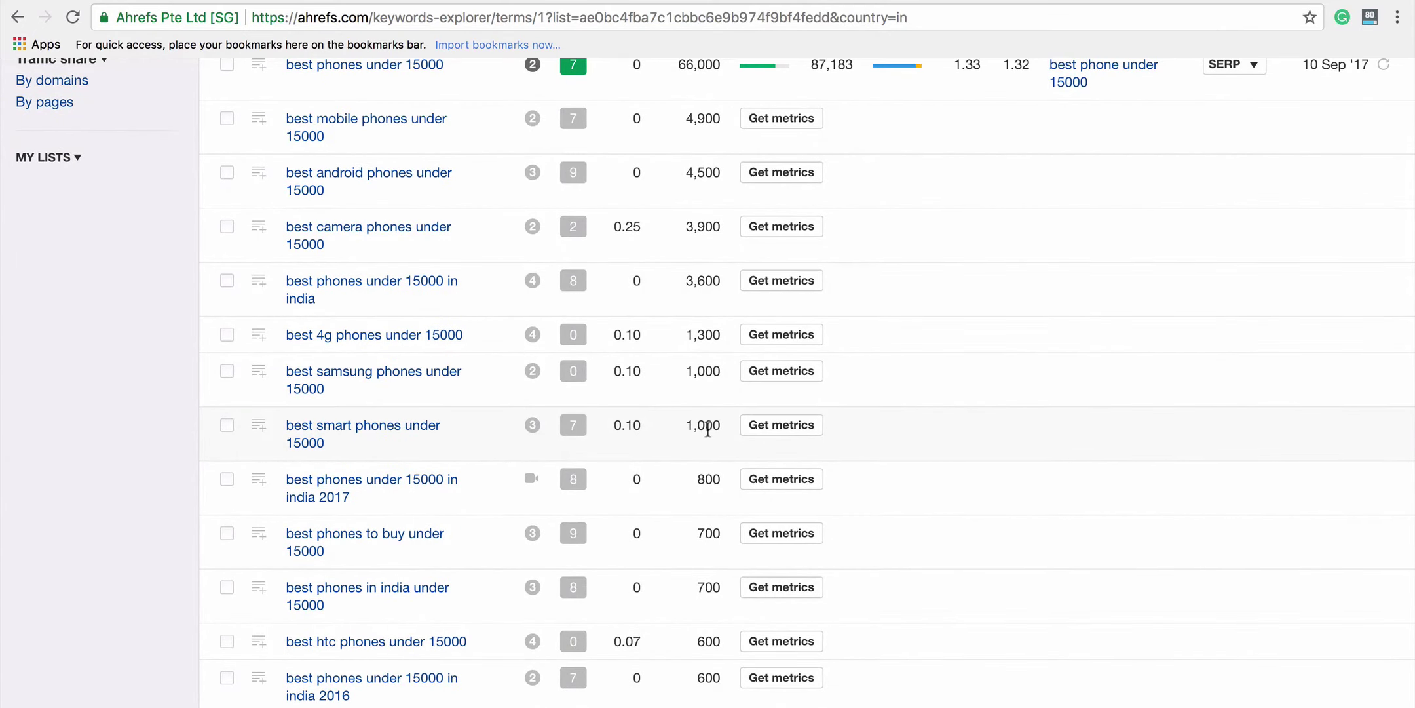
pyautogui.scroll(3, 708, 429)
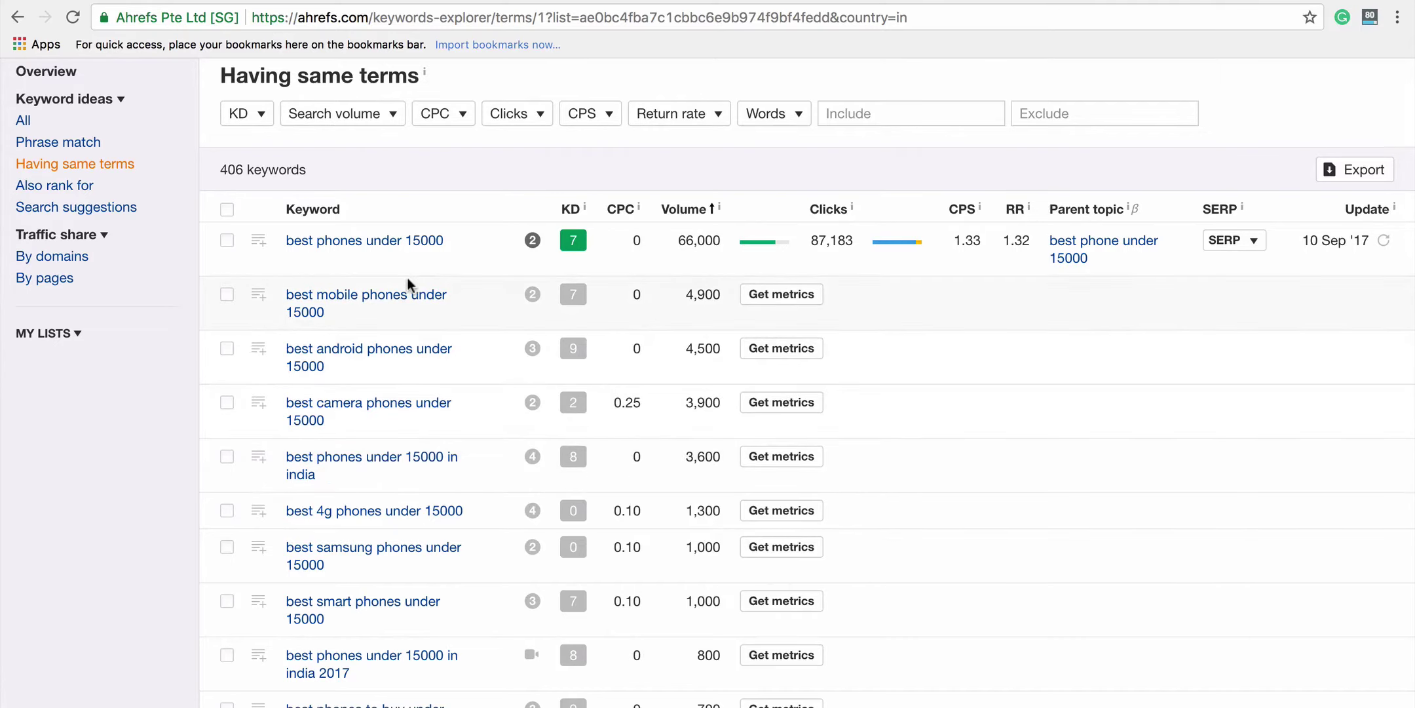
pyautogui.moveTo(457, 249); pyautogui.dragTo(281, 246)
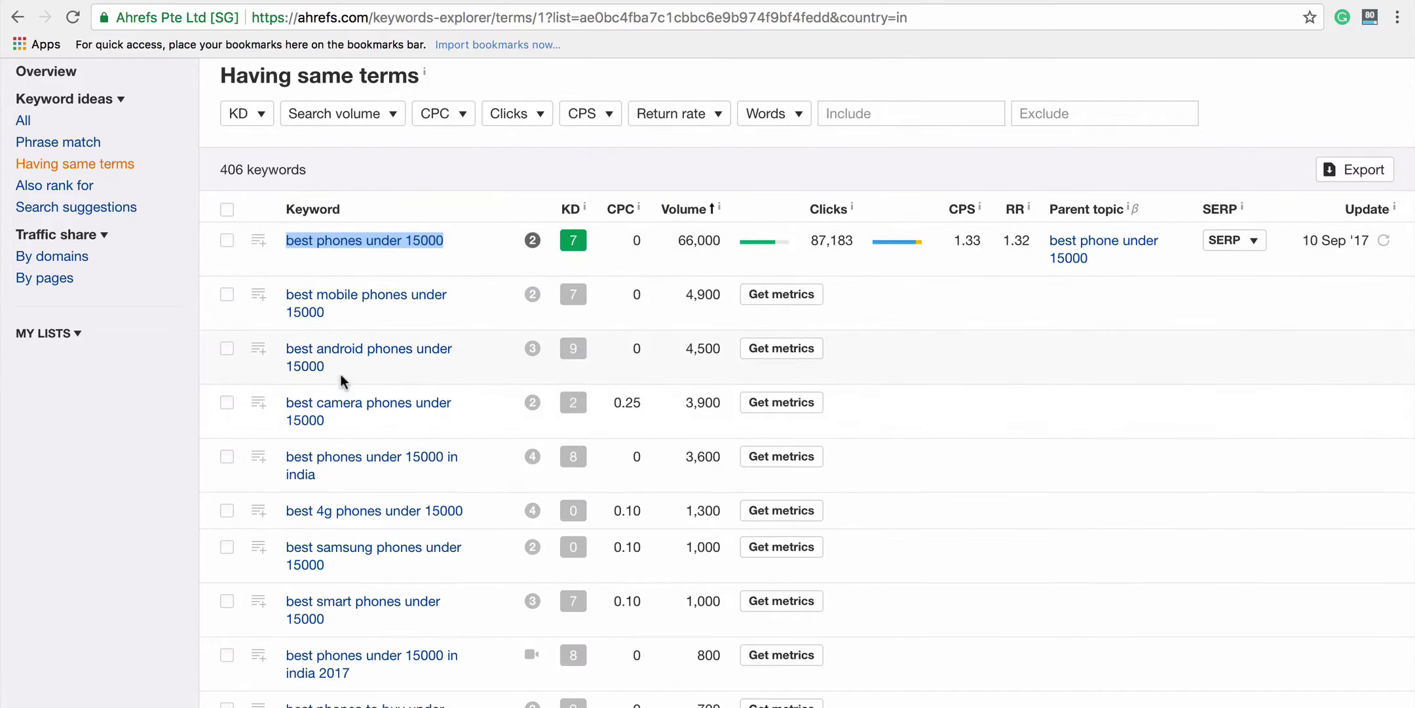
pyautogui.moveTo(340, 373); pyautogui.dragTo(273, 348)
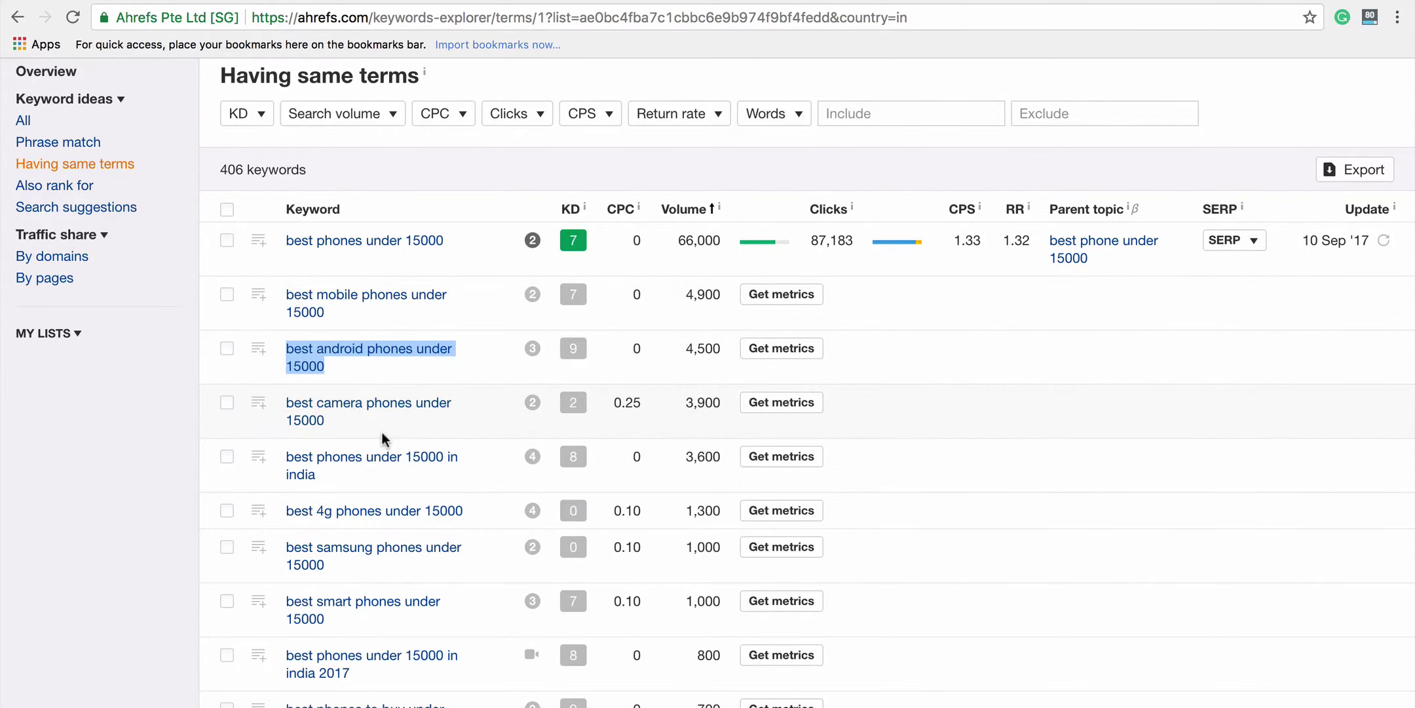
pyautogui.click(165, 451)
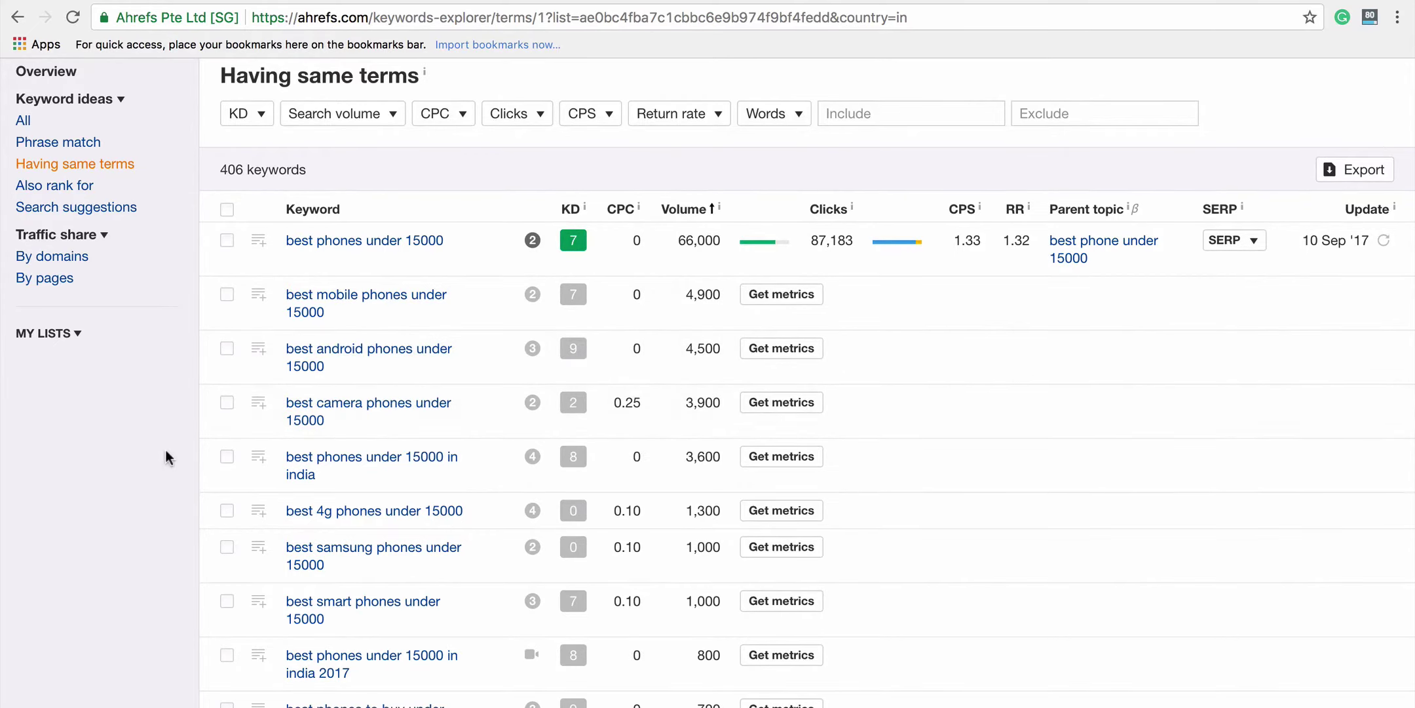
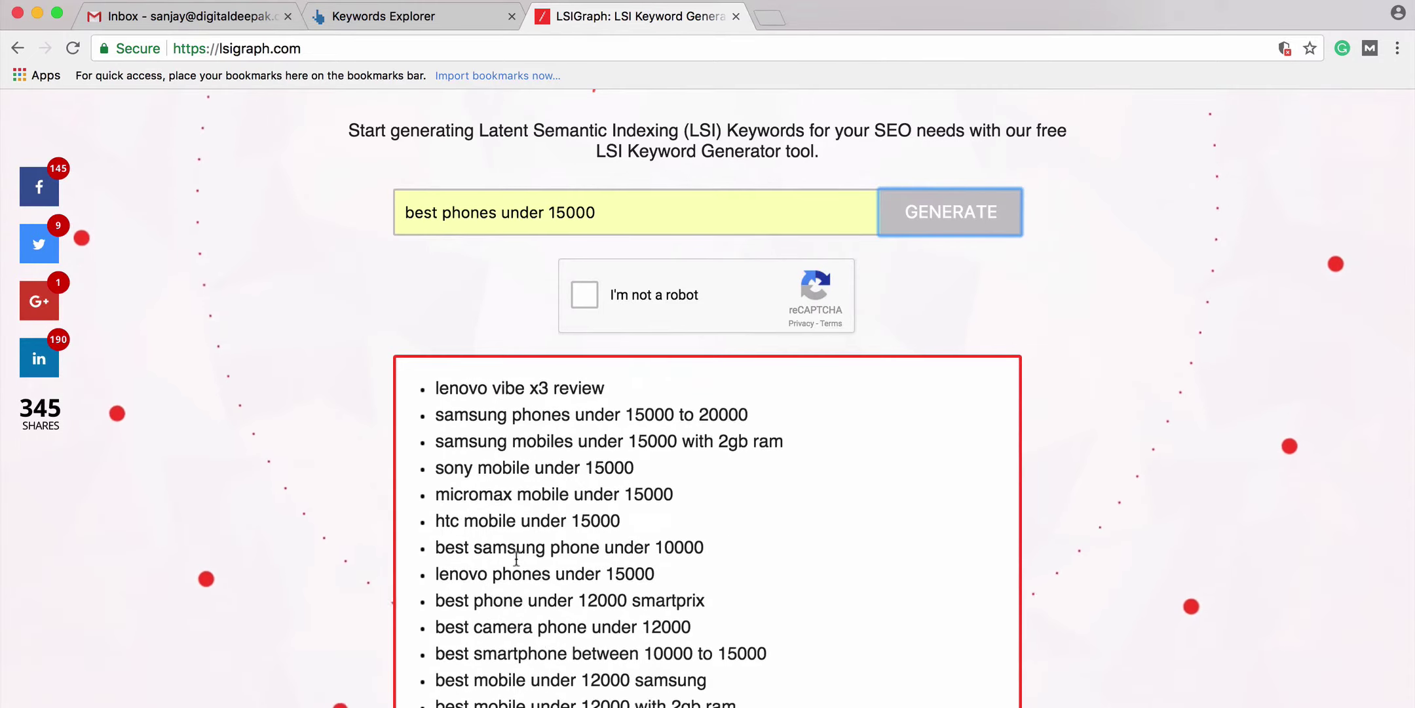
# In LSIGraph, review the LSI keywords generated for "best phones under 15000", noting the battery backup, best camera and India 2016 variations
pyautogui.scroll(-3, 517, 562)
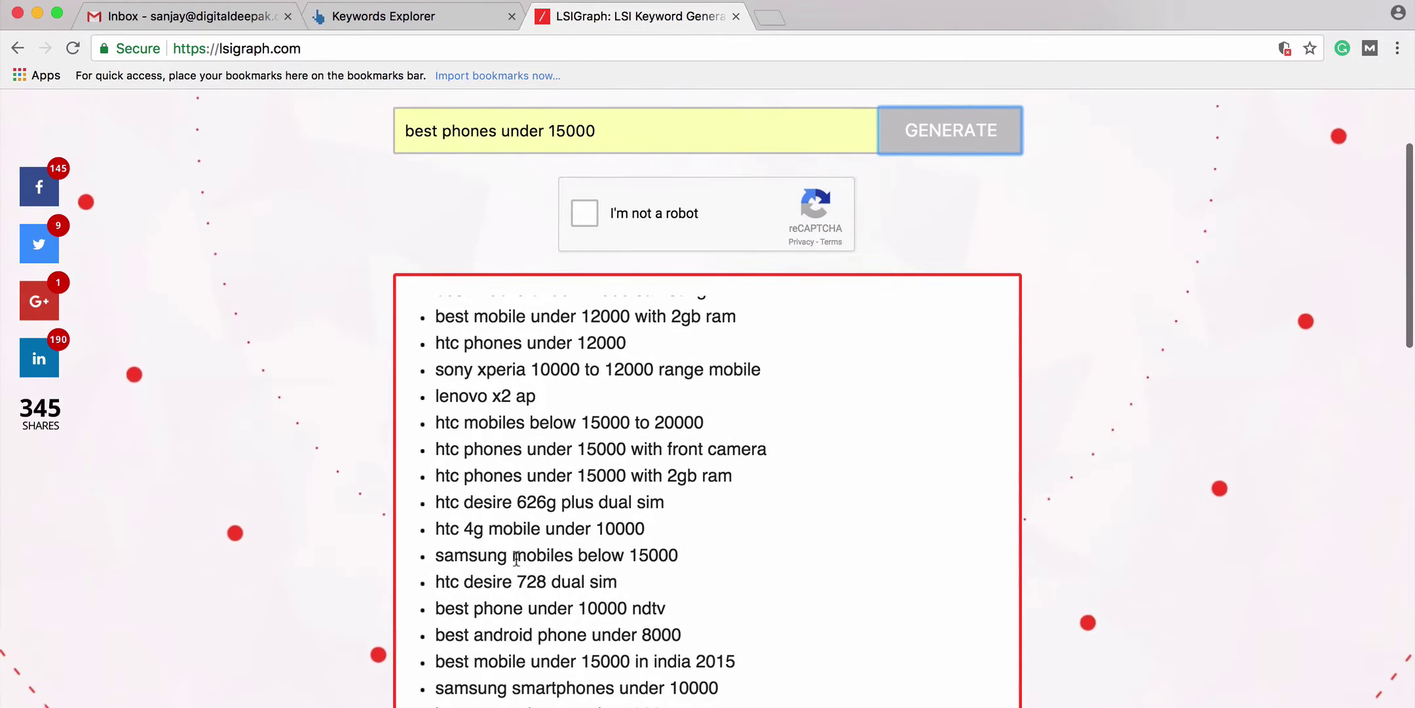
pyautogui.scroll(15, 393, 521)
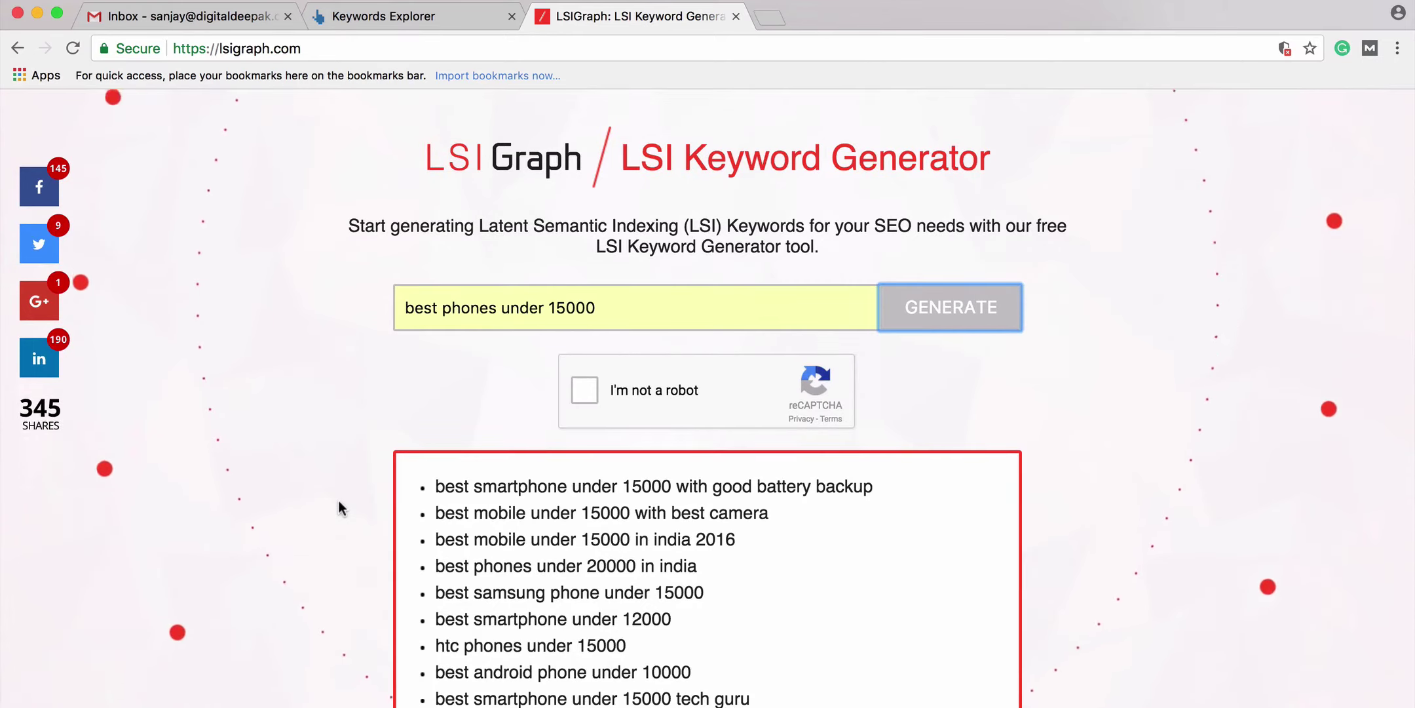
pyautogui.click(717, 491)
pyautogui.moveTo(714, 490); pyautogui.dragTo(852, 488)
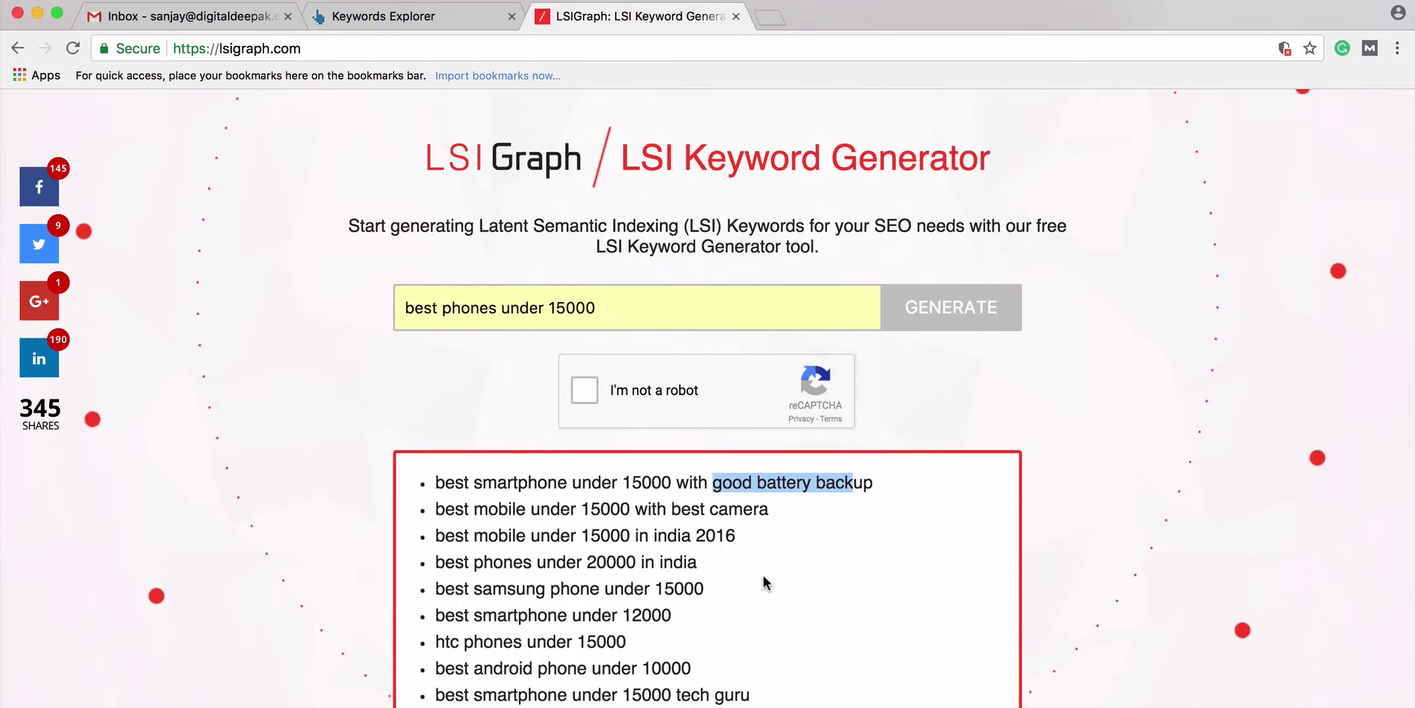
pyautogui.click(676, 514)
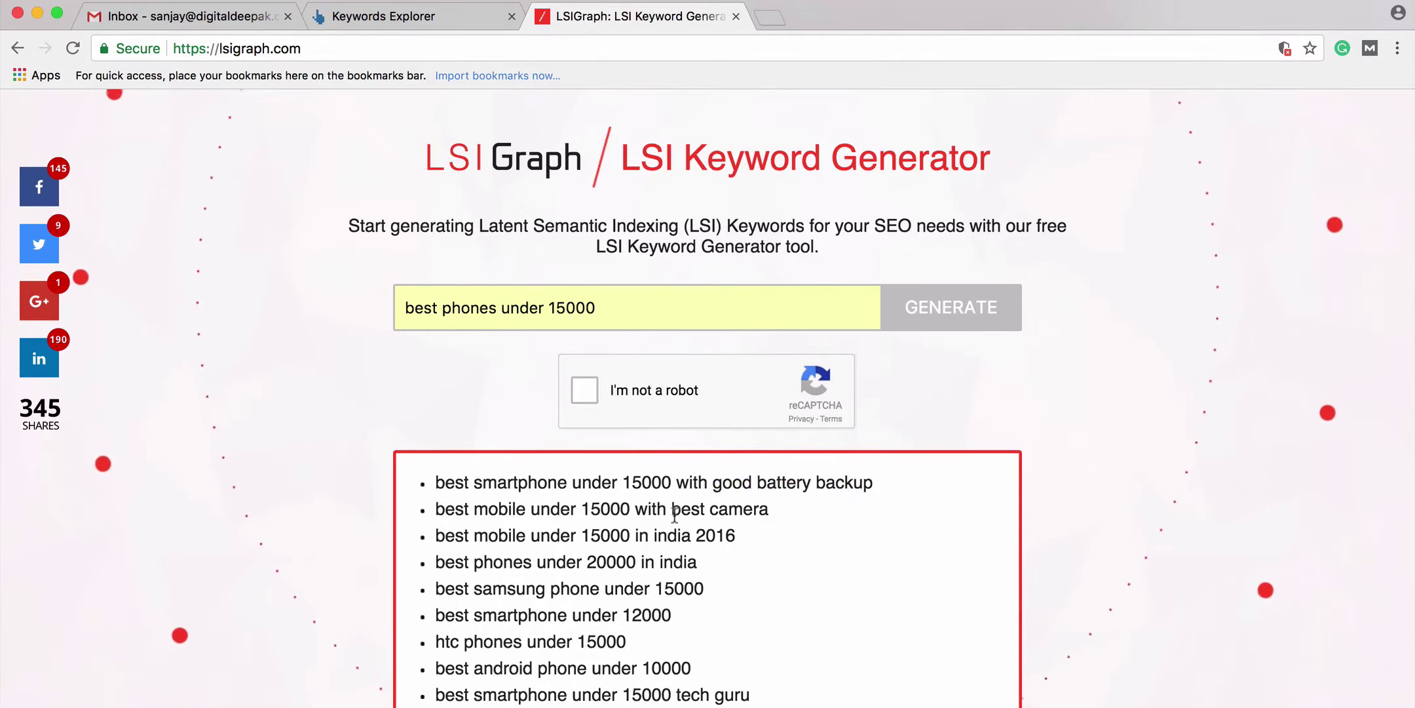
pyautogui.scroll(-1, 724, 590)
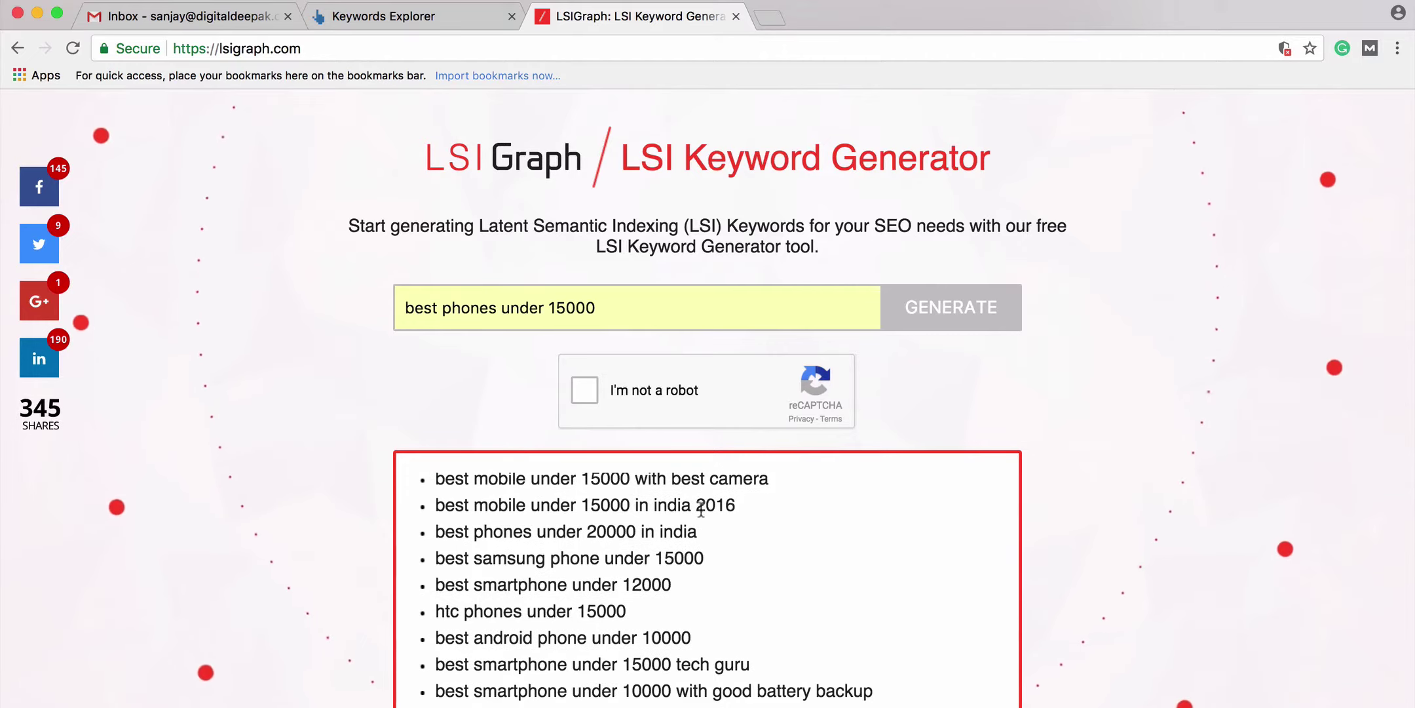
pyautogui.doubleClick(732, 506)
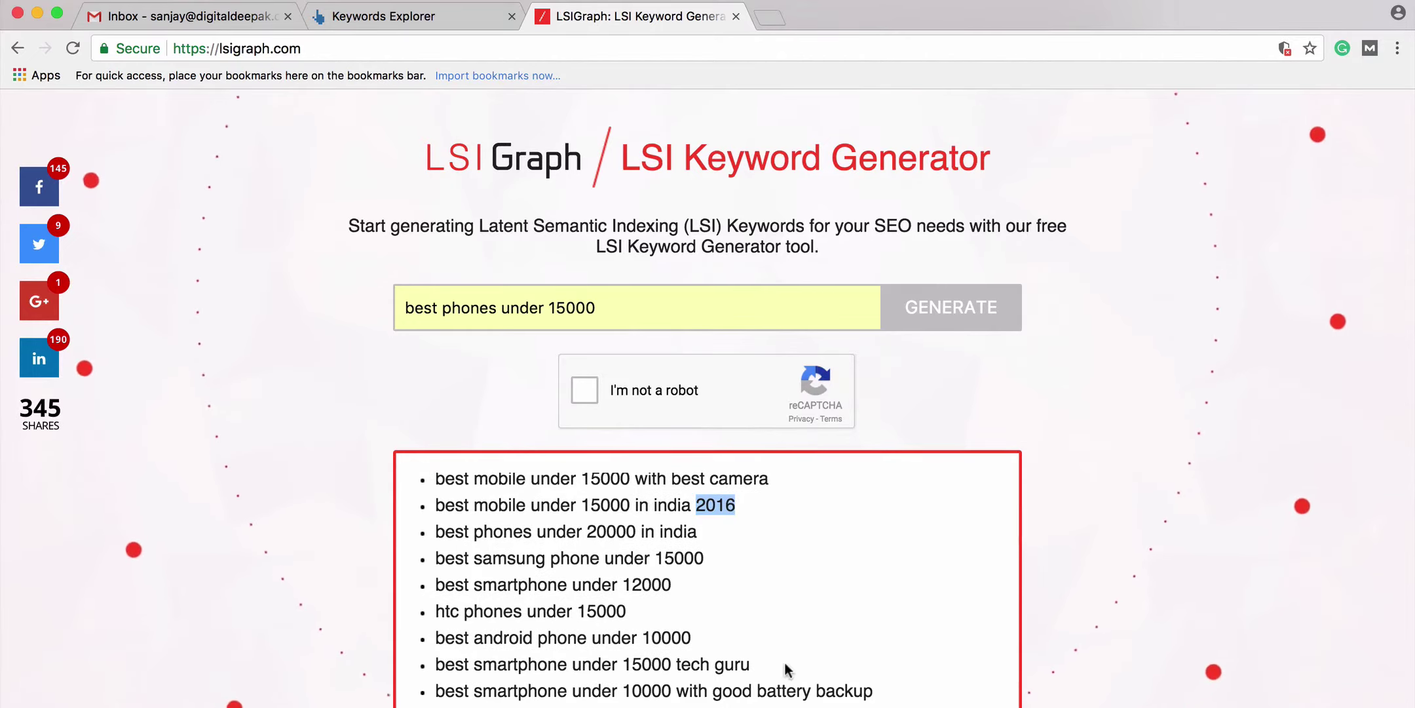
# Browse the rest of the LSI keyword list, then highlight the "with good battery backup" part of the first suggestion
pyautogui.scroll(-5, 786, 665)
pyautogui.scroll(-5, 784, 662)
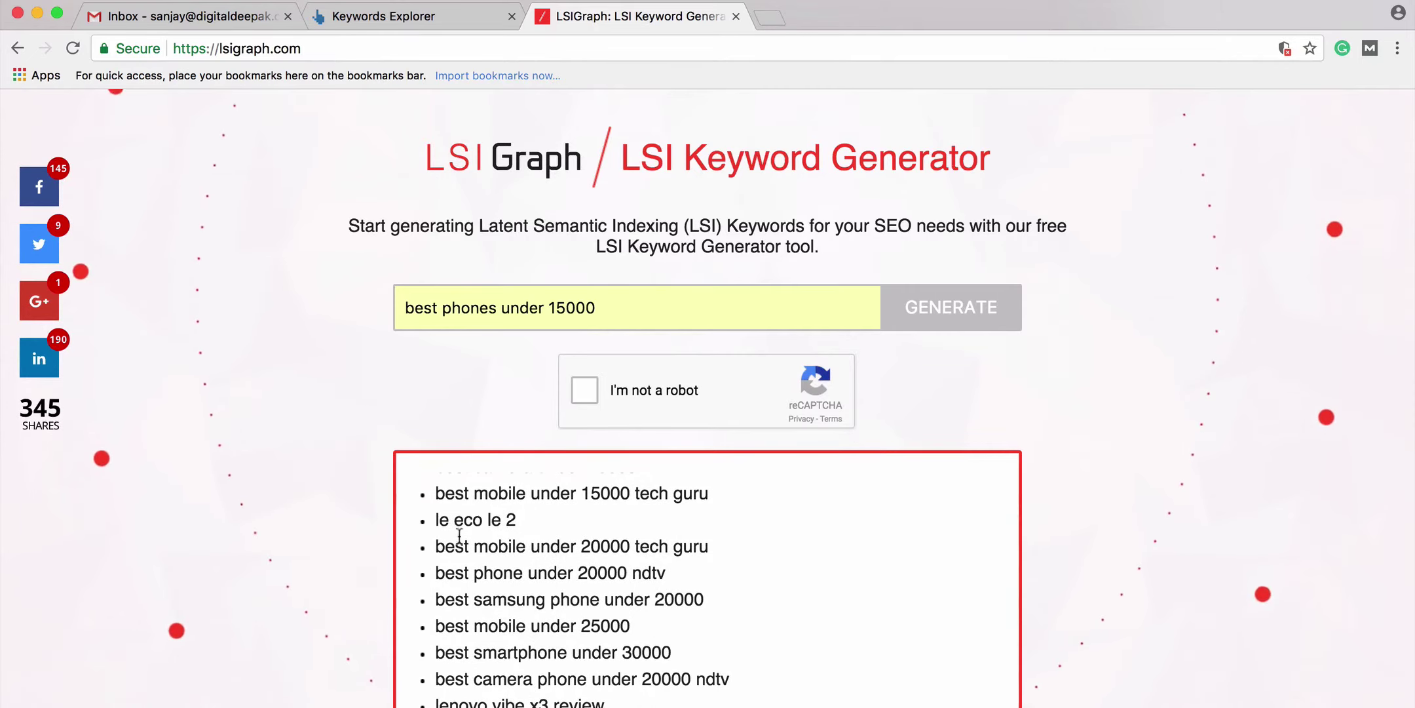
pyautogui.scroll(-5, 762, 672)
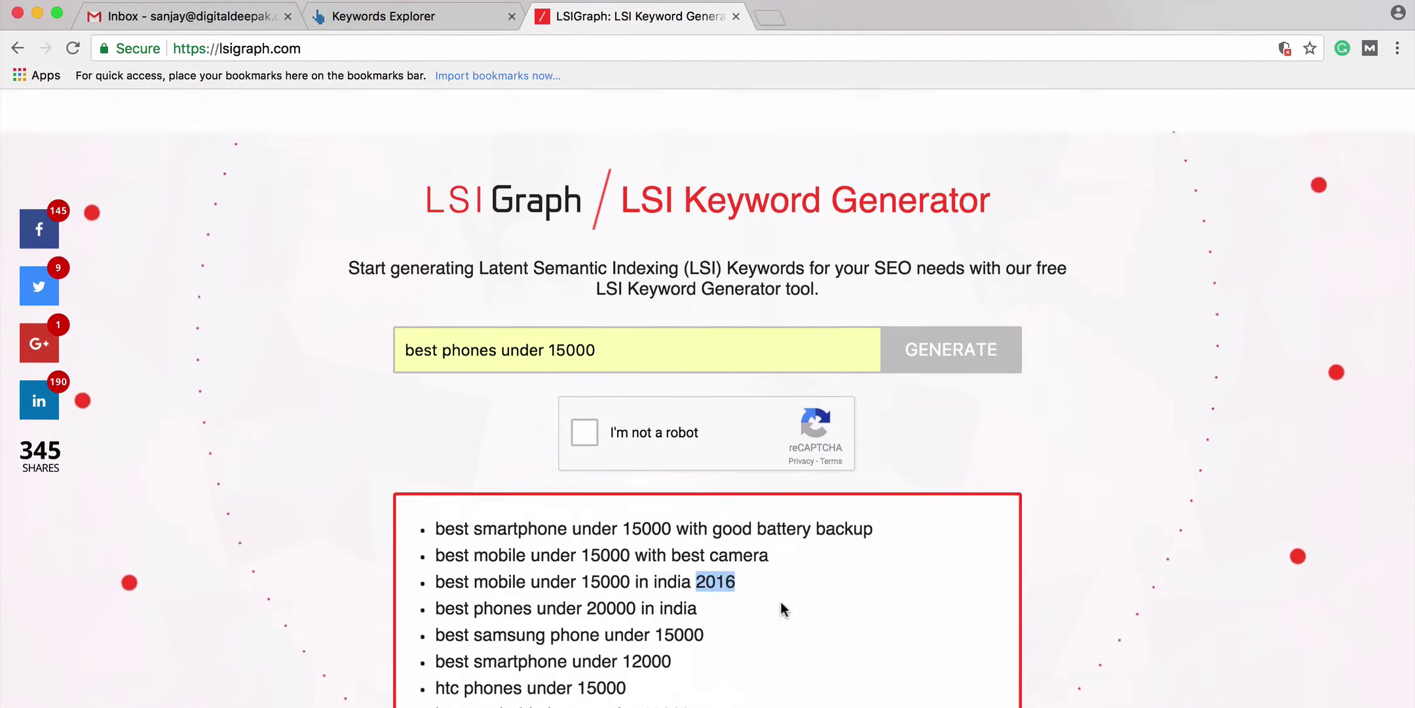
pyautogui.tripleClick(696, 486)
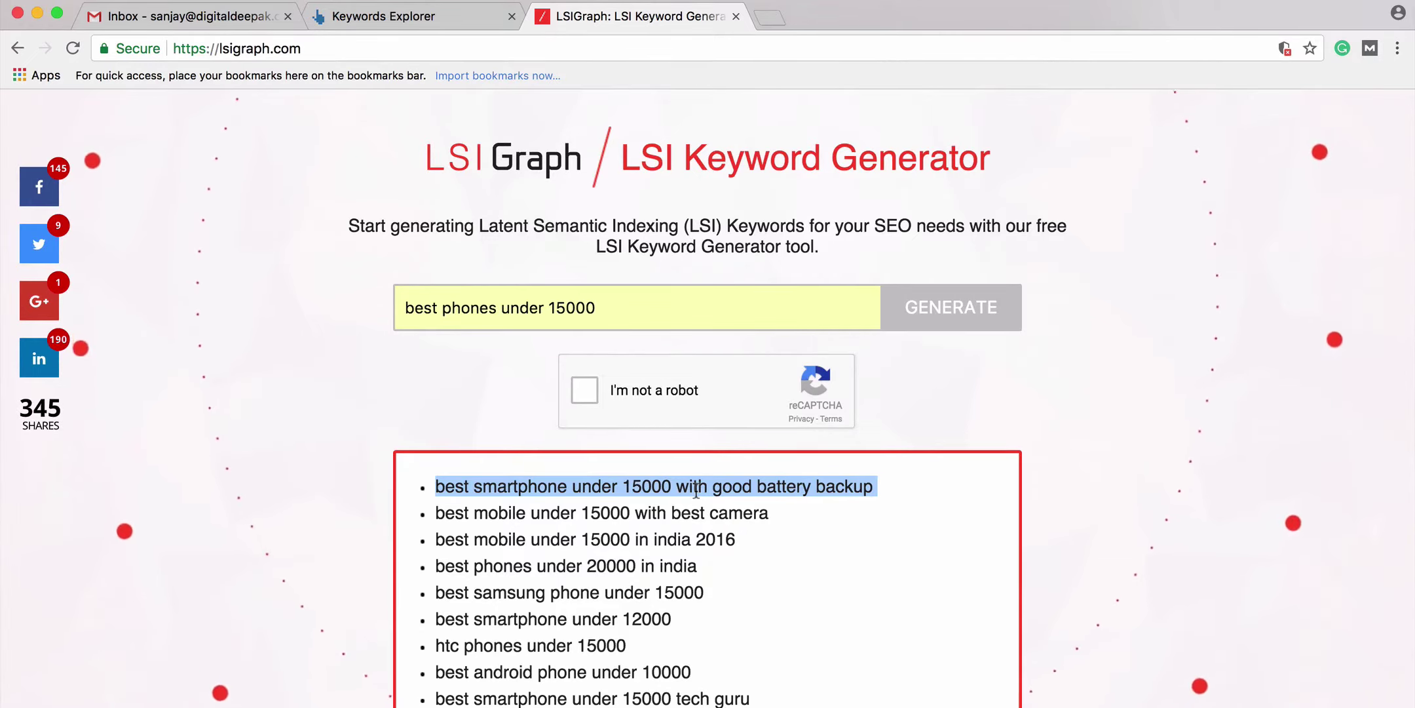
pyautogui.click(710, 491)
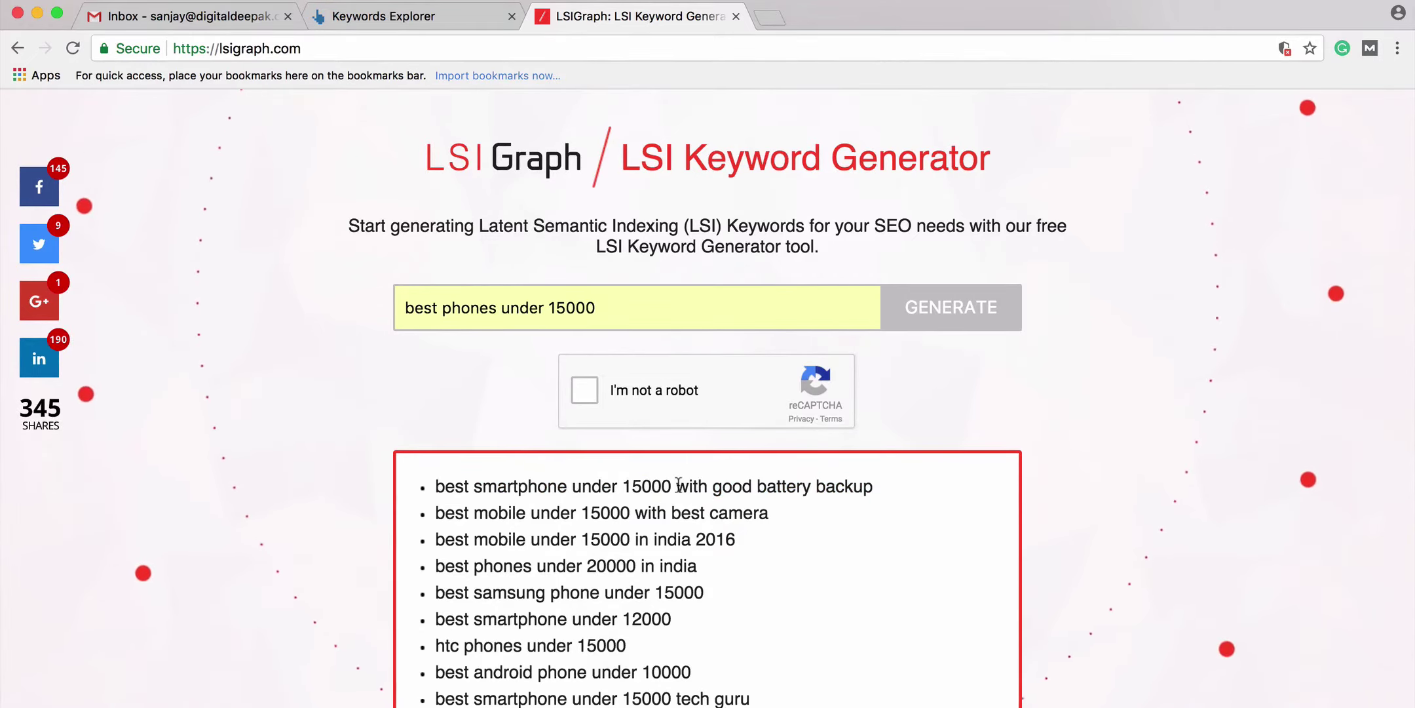
pyautogui.moveTo(674, 490); pyautogui.dragTo(871, 493)
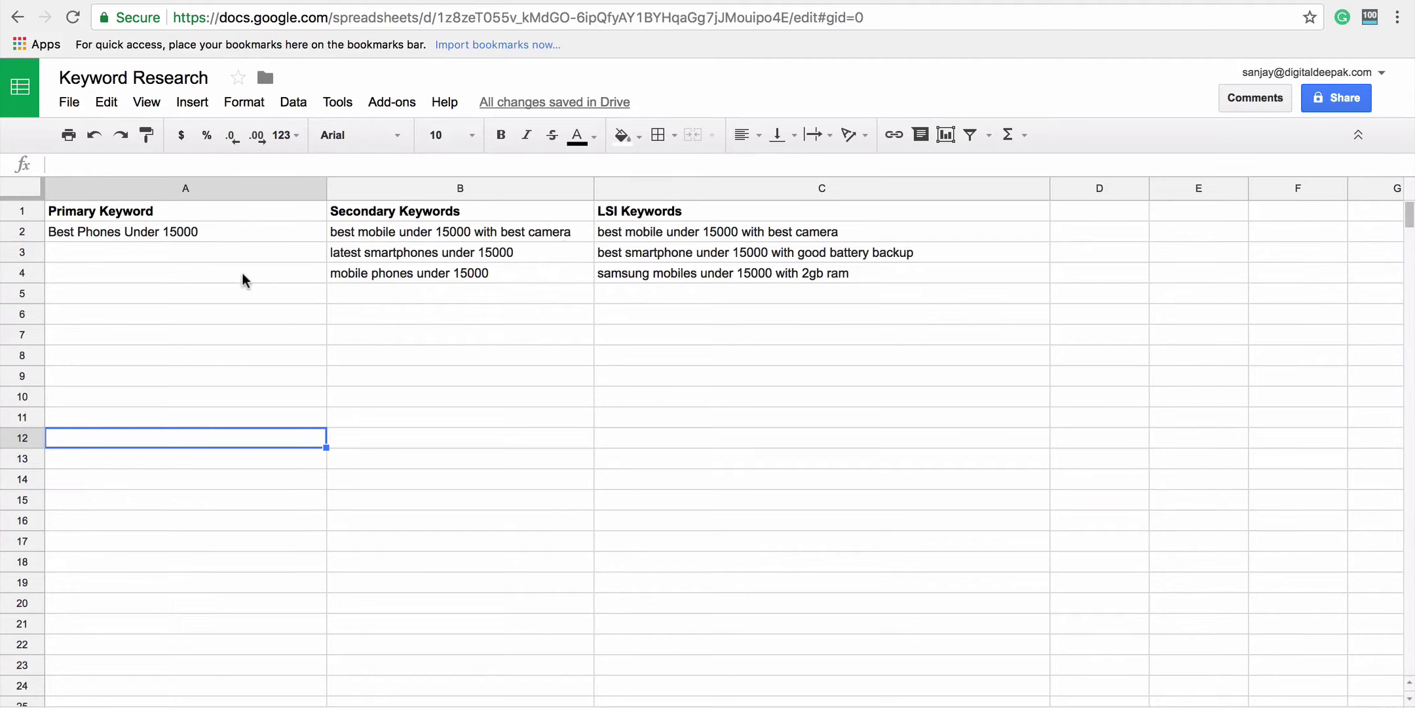
# In the Keyword Research spreadsheet, compare the primary keyword "Best Phones Under 15000" with the listed secondary keywords
pyautogui.click(200, 236)
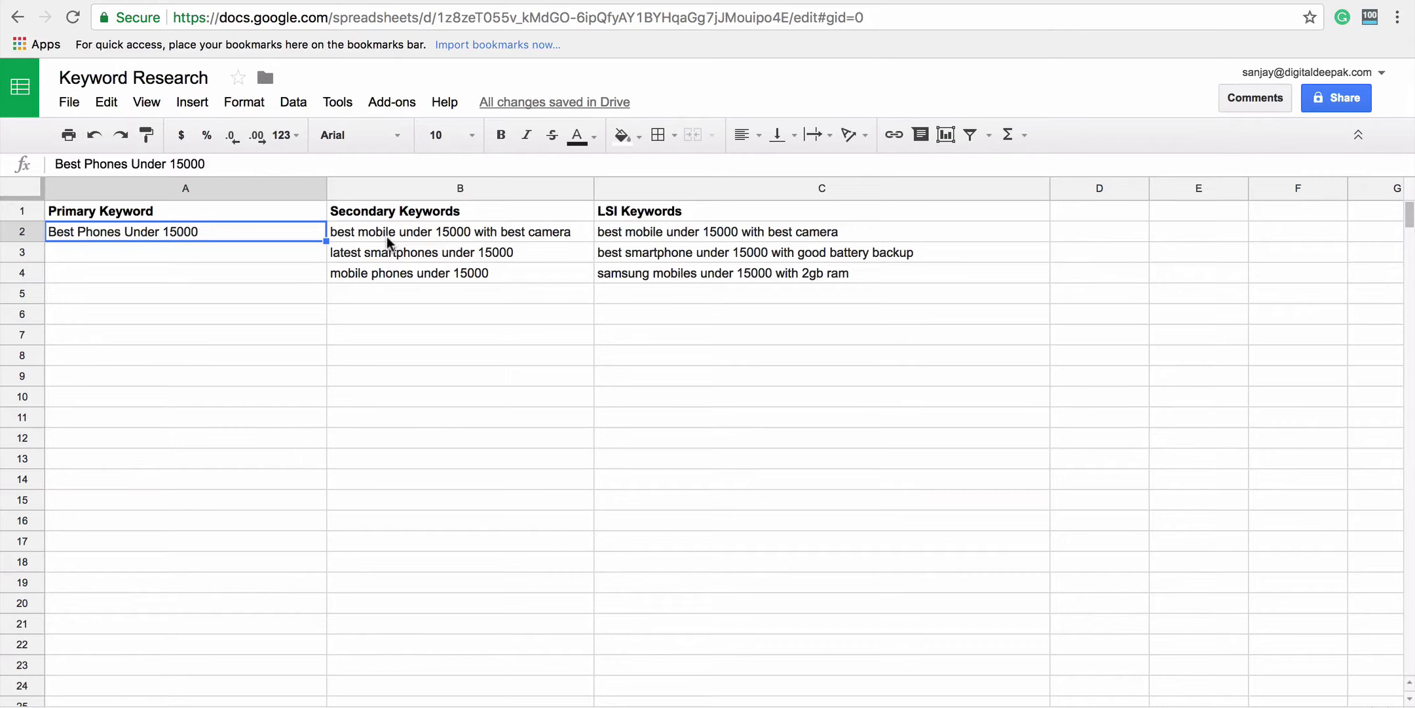
pyautogui.click(455, 237)
pyautogui.click(452, 255)
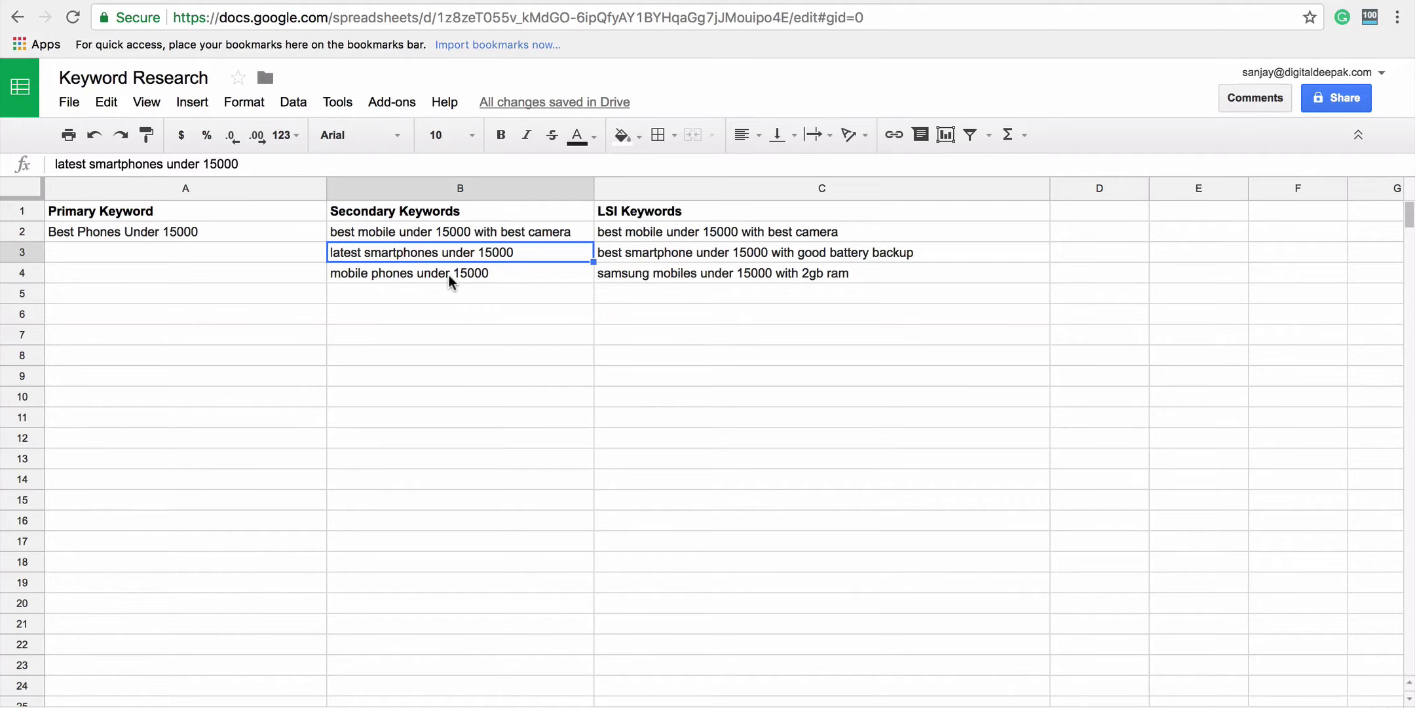
pyautogui.click(241, 232)
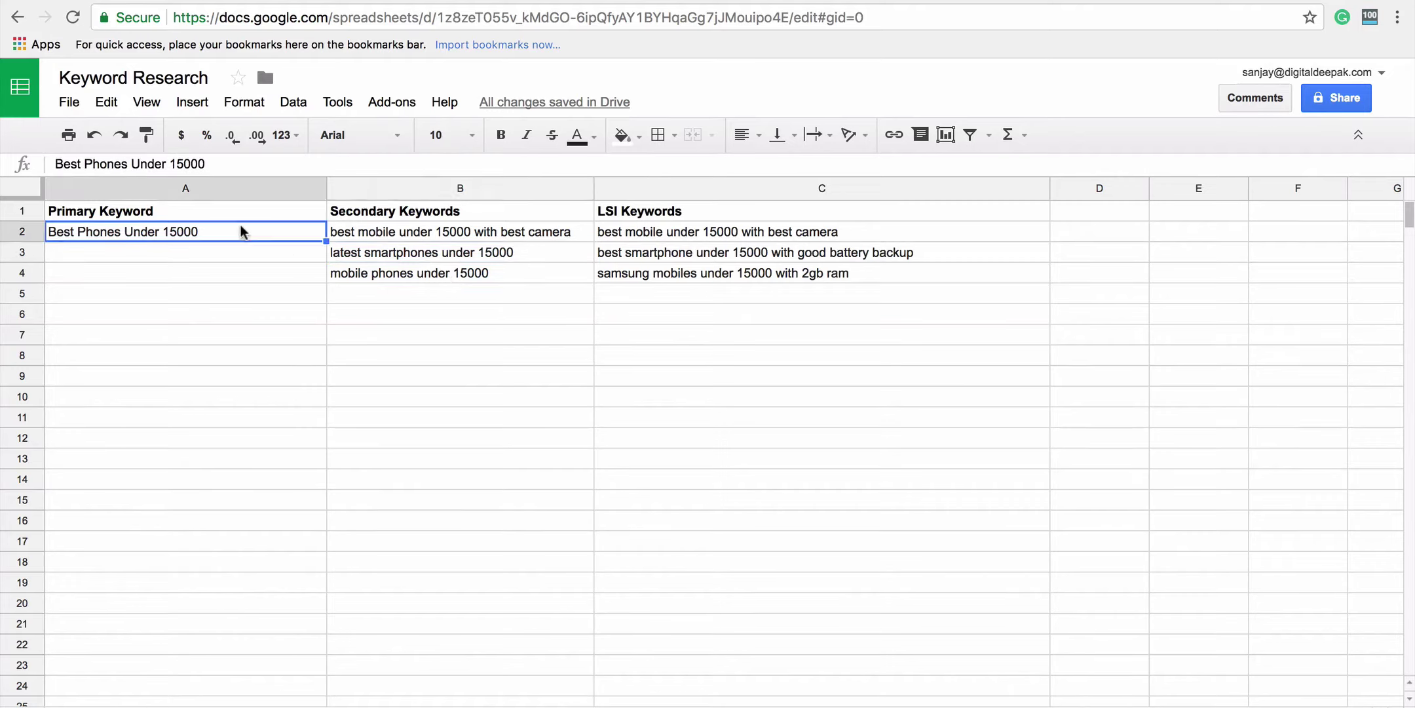
pyautogui.click(522, 234)
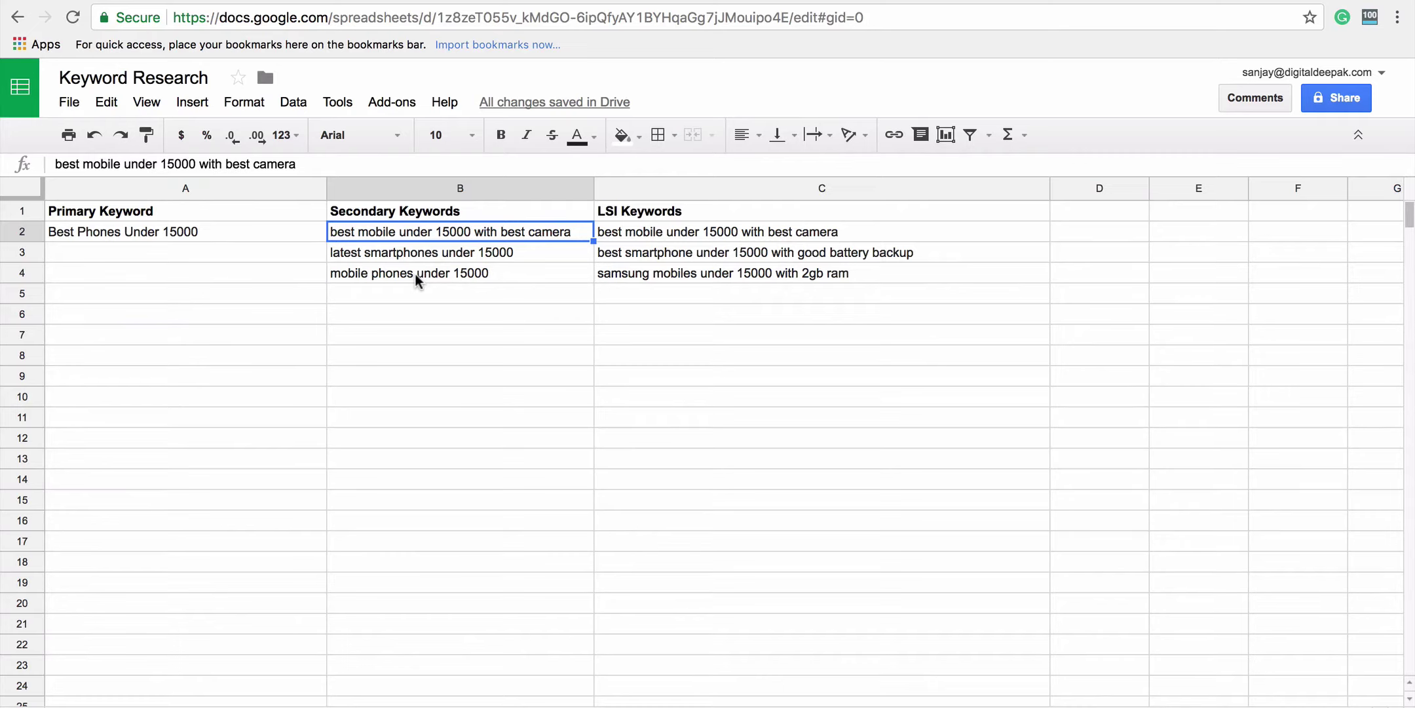
pyautogui.click(176, 237)
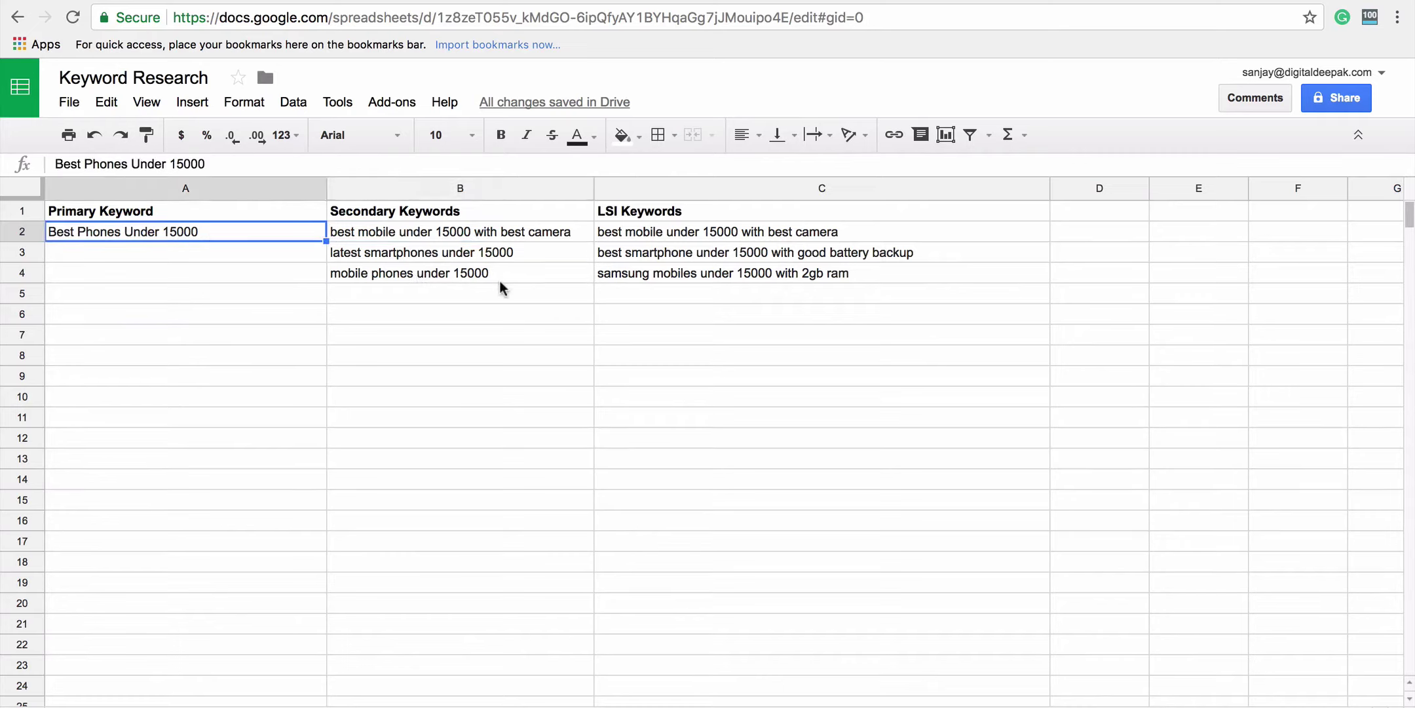
# Look at the first entry in the LSI Keywords column
pyautogui.click(644, 234)
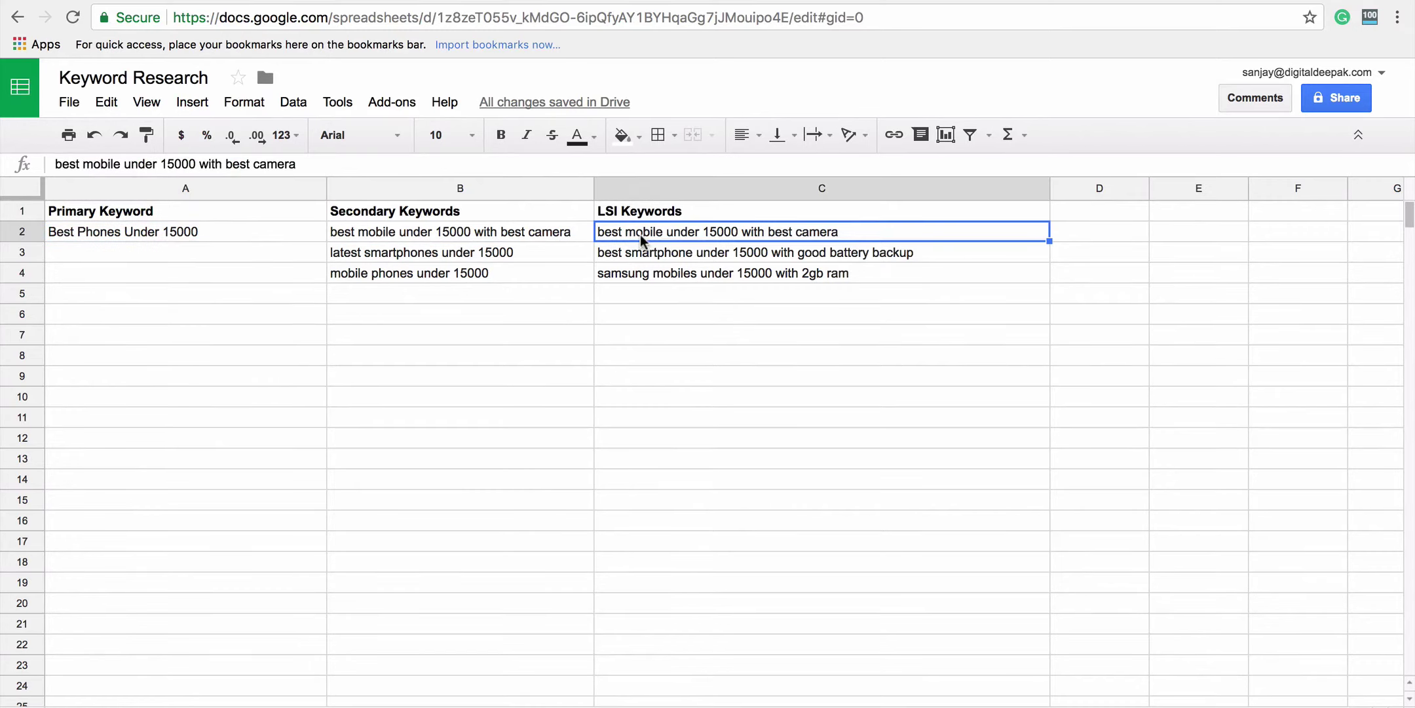
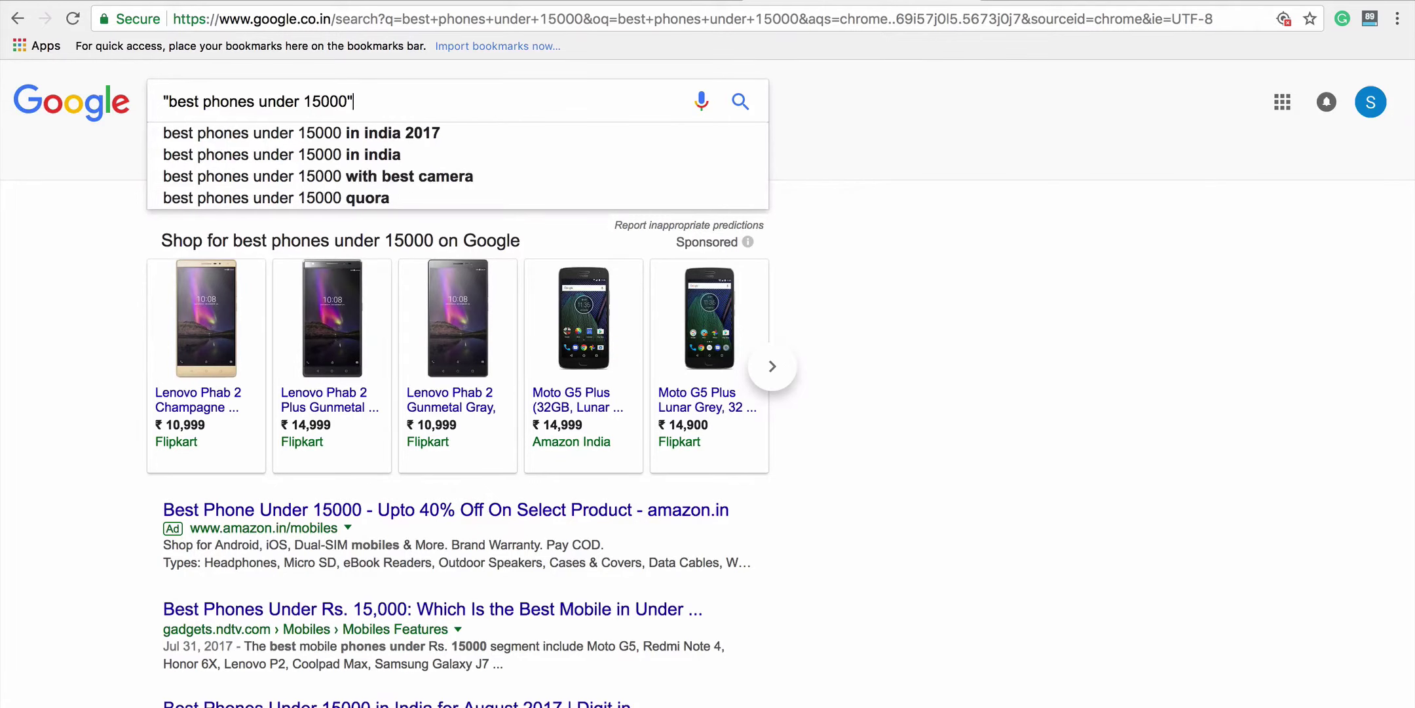
# Search Google for the exact phrase "best phones under 15000" in quotes and check the number of results
pyautogui.press('Return')
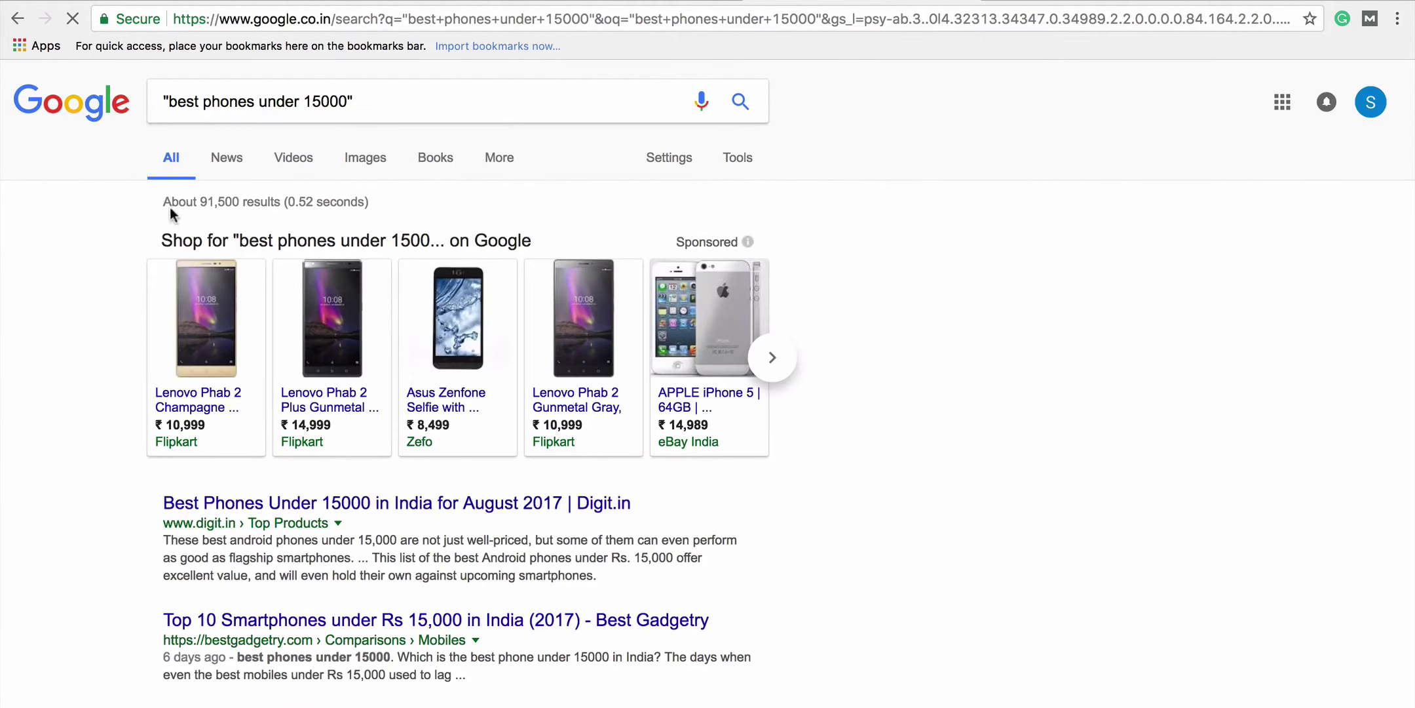
pyautogui.moveTo(200, 202); pyautogui.dragTo(236, 202)
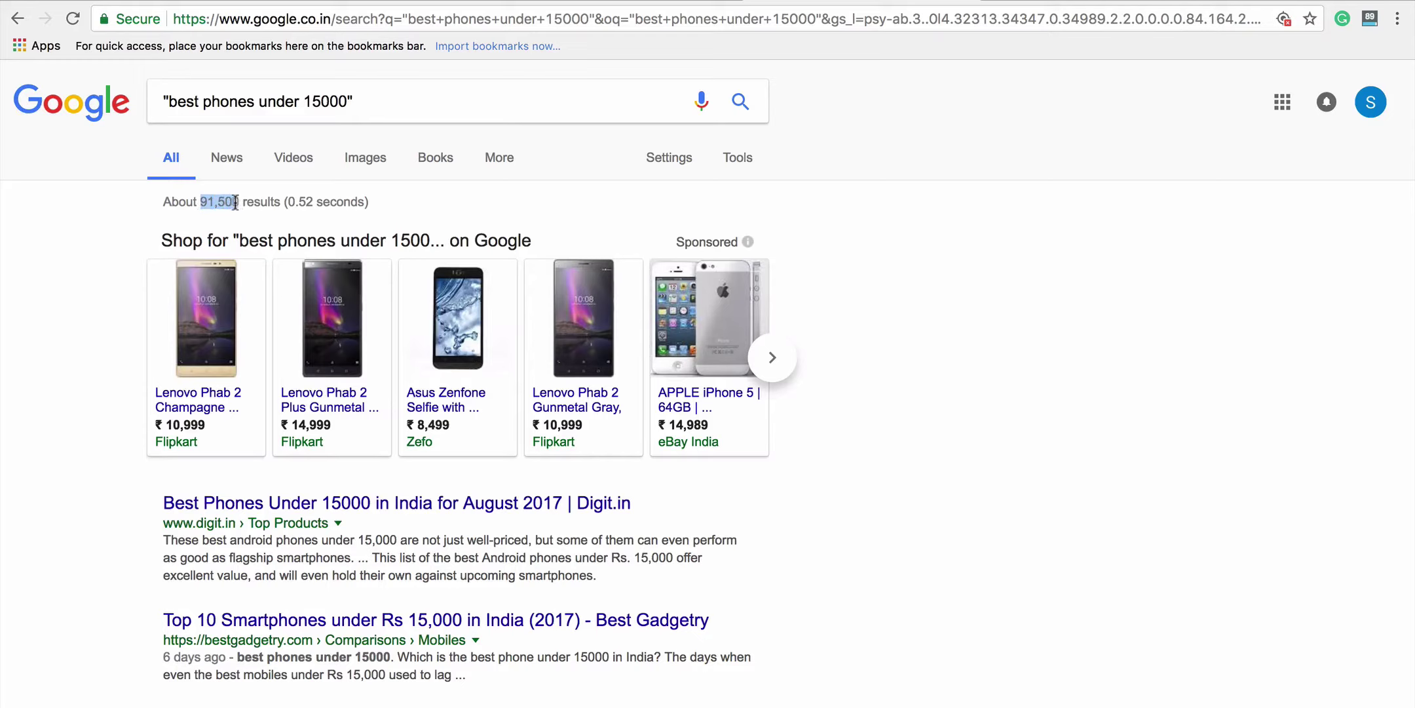
pyautogui.click(62, 203)
pyautogui.doubleClick(202, 204)
pyautogui.click(33, 251)
# Search Google for inurl:"best phones under 15000" and check how many results are reported
pyautogui.press('/')
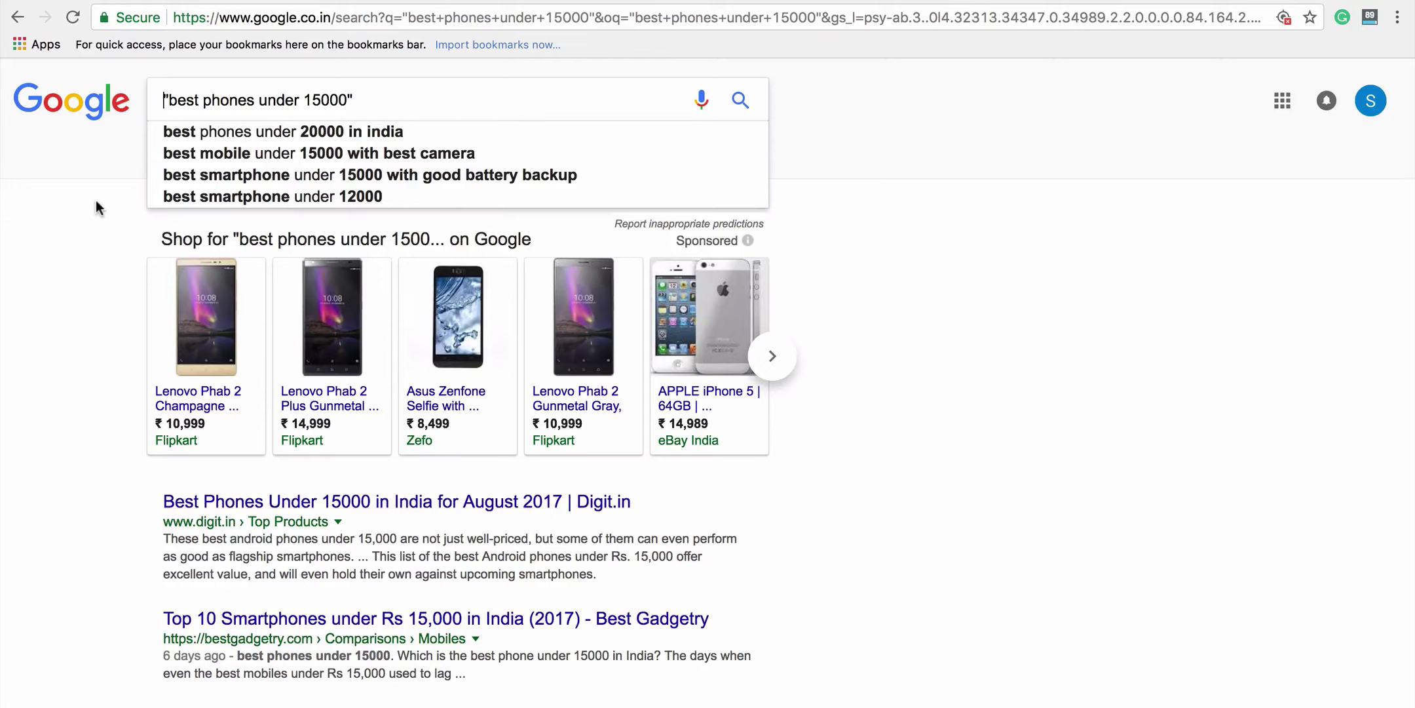
pyautogui.write('inur')
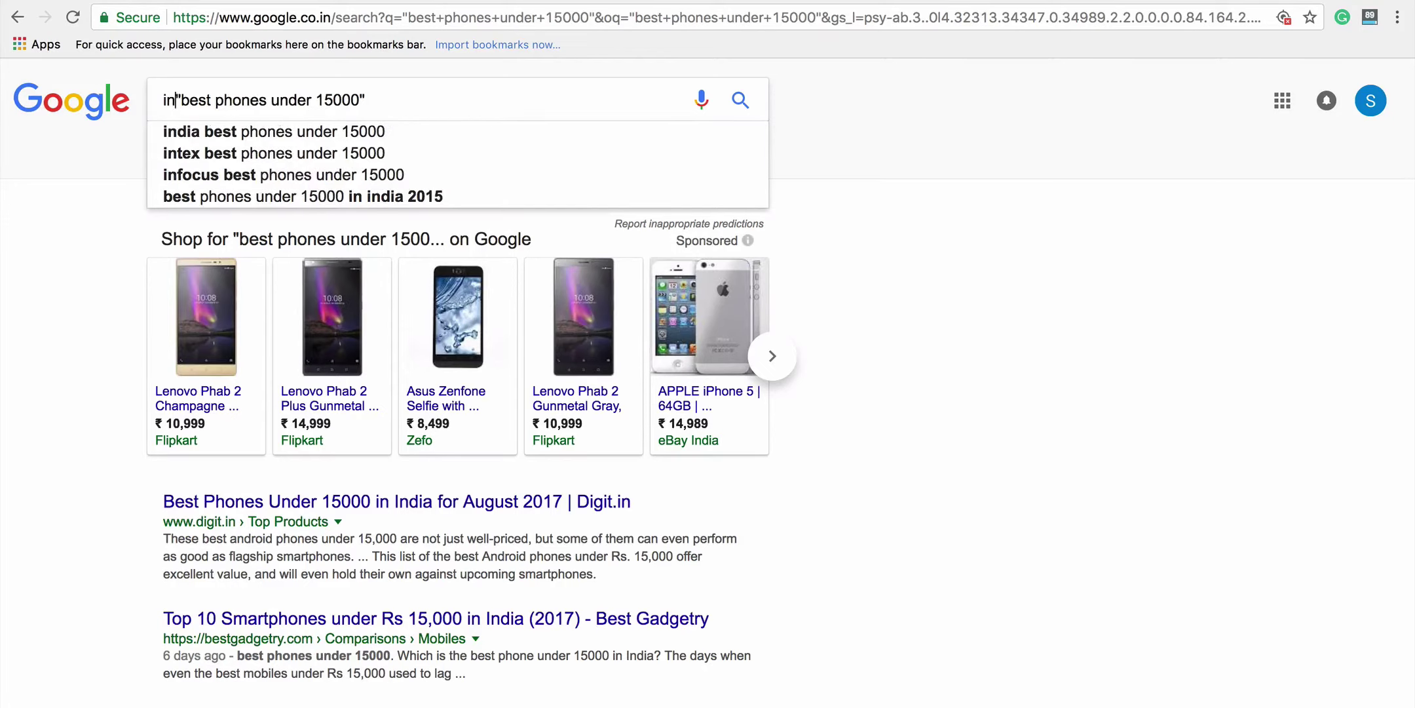
pyautogui.write('l:')
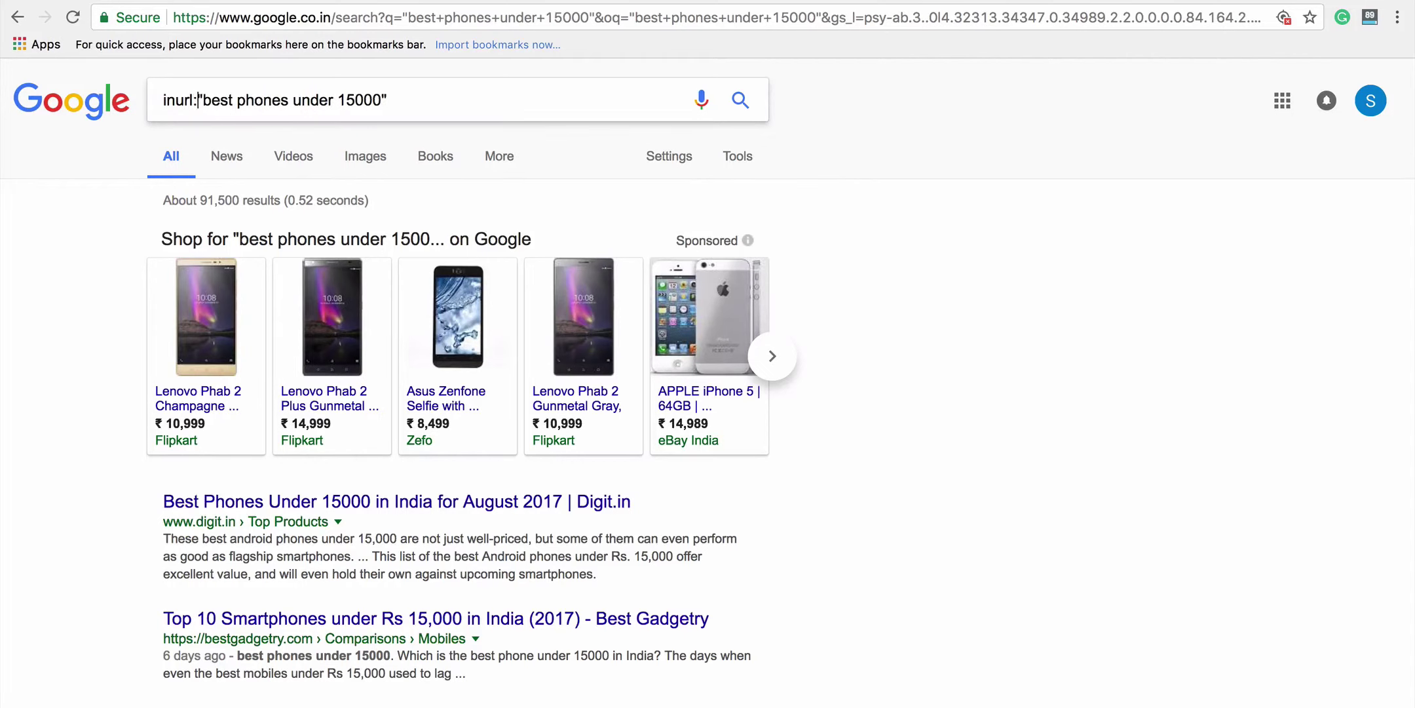
pyautogui.press('Return')
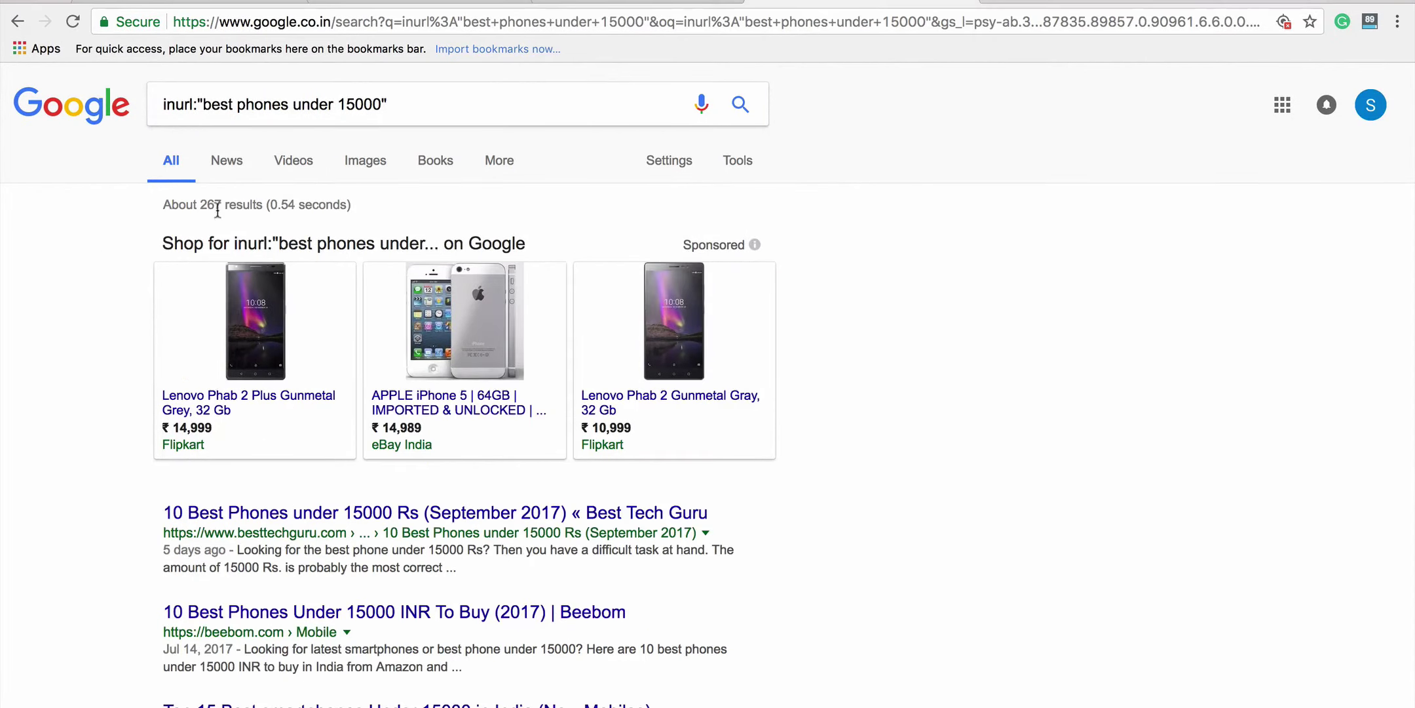
pyautogui.moveTo(200, 205); pyautogui.dragTo(221, 205)
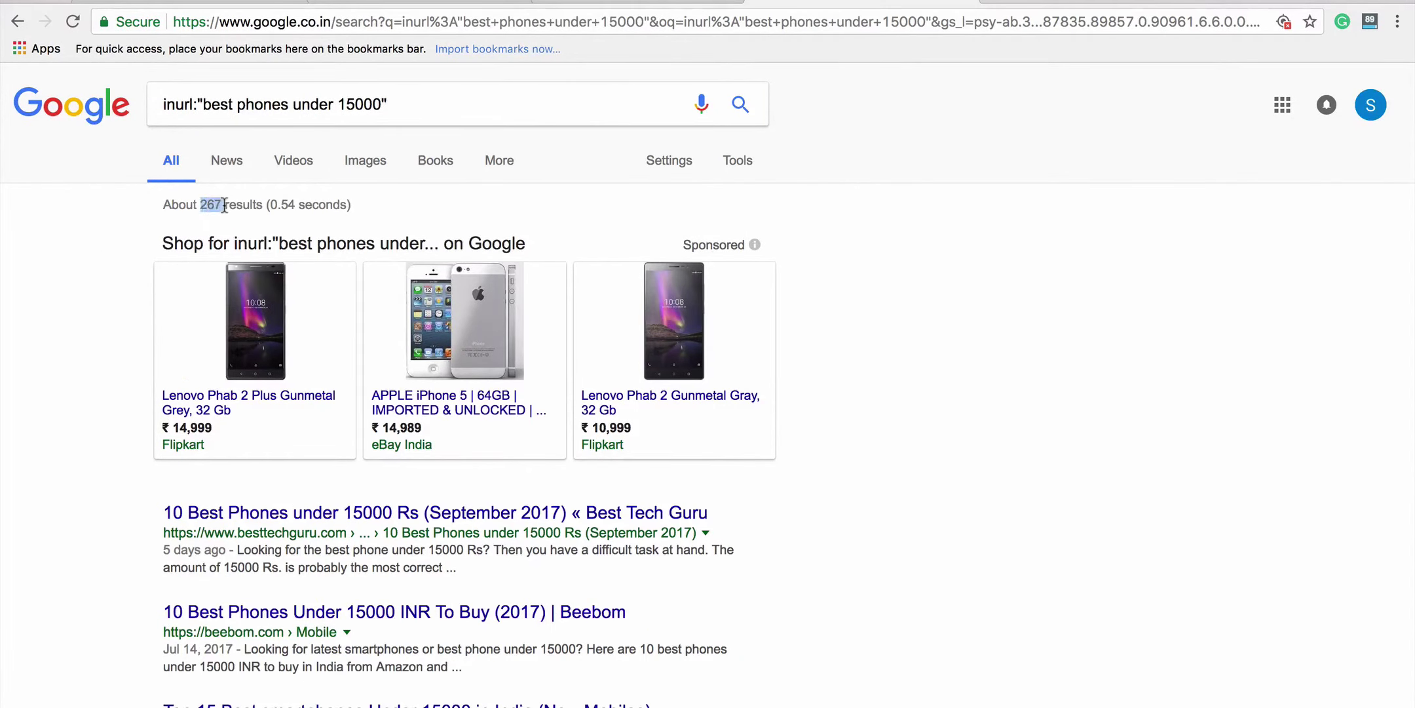
pyautogui.click(22, 234)
# Change the query to intitle:"best phones under 15000", run the search, and browse the matching page titles
pyautogui.click(206, 100)
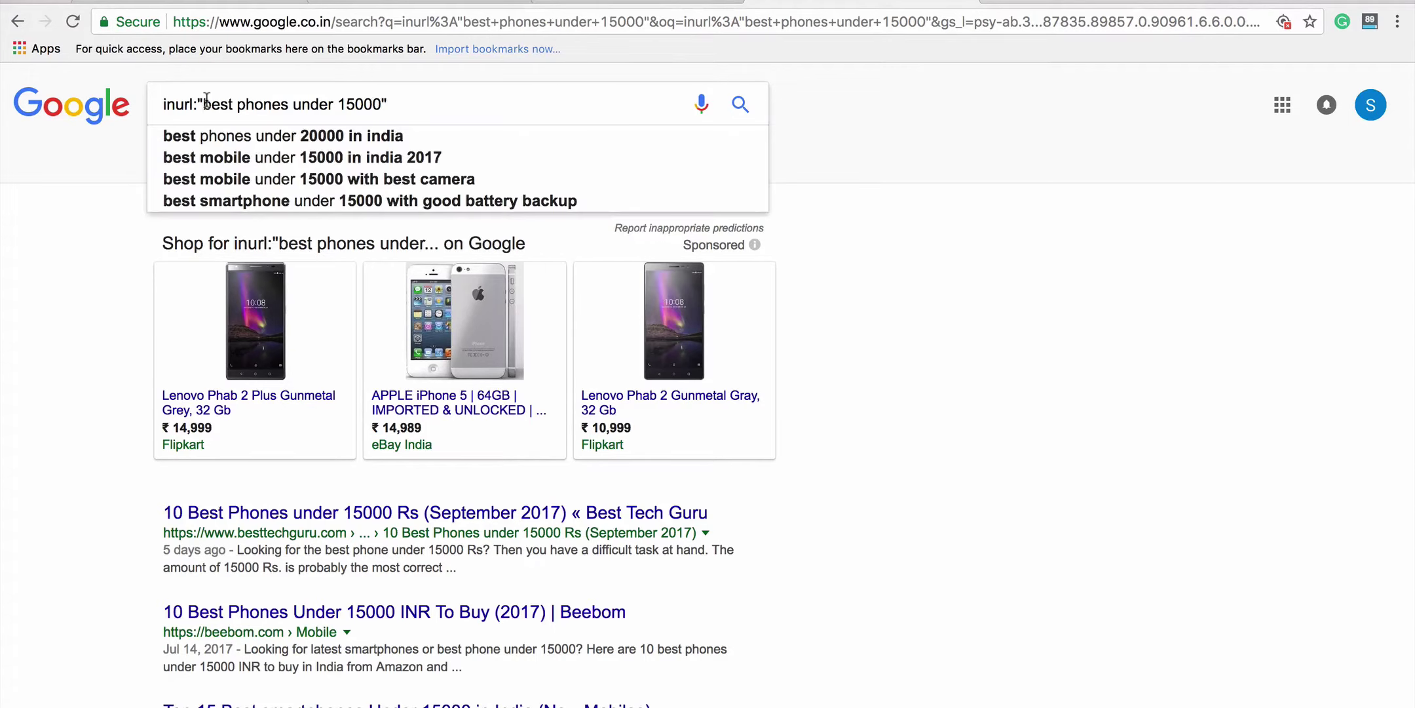
pyautogui.click(69, 201)
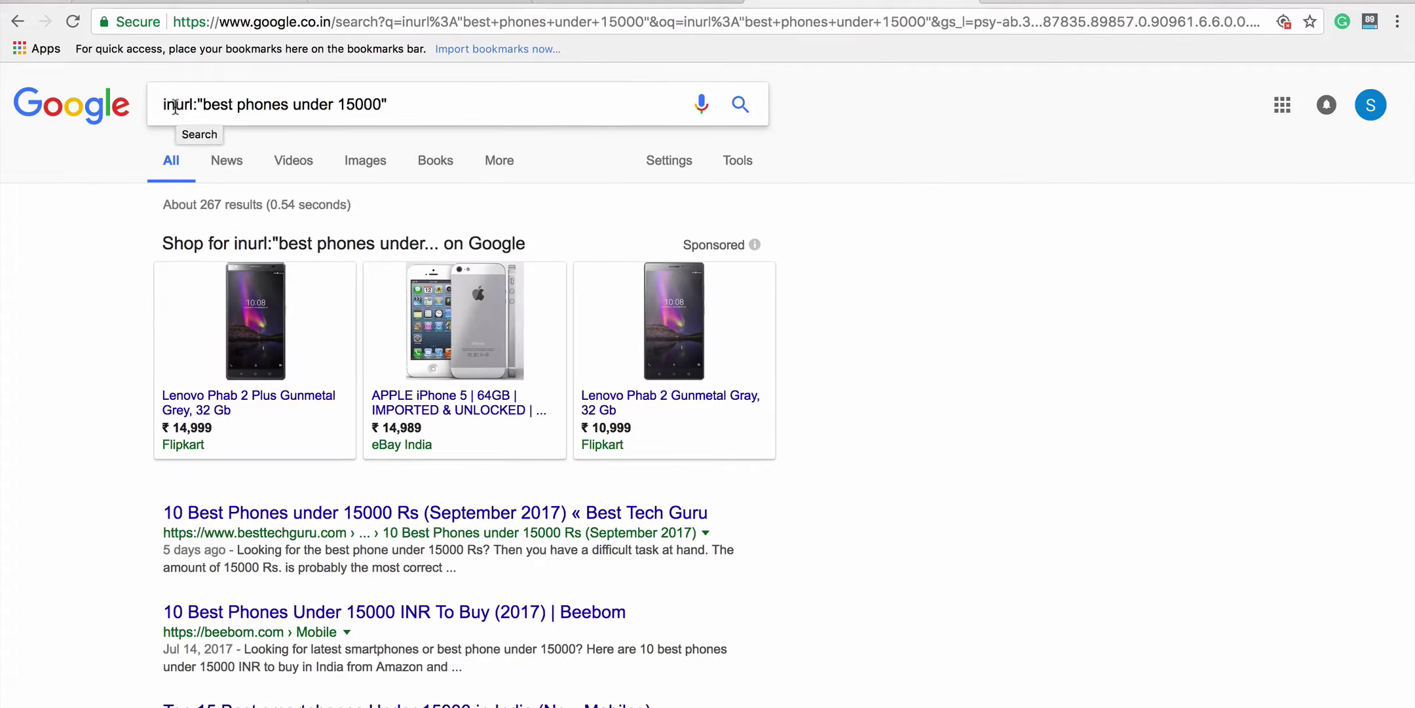
pyautogui.moveTo(175, 107); pyautogui.dragTo(195, 110)
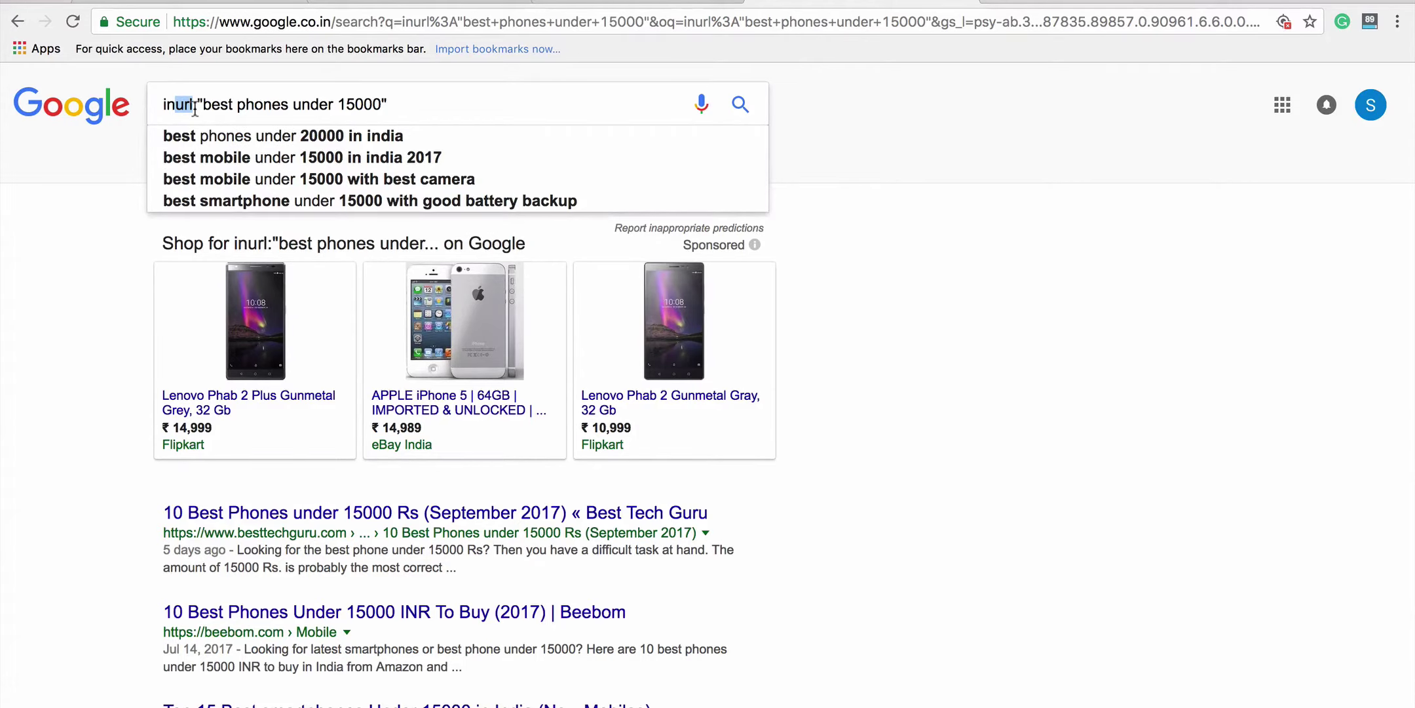
pyautogui.write('title')
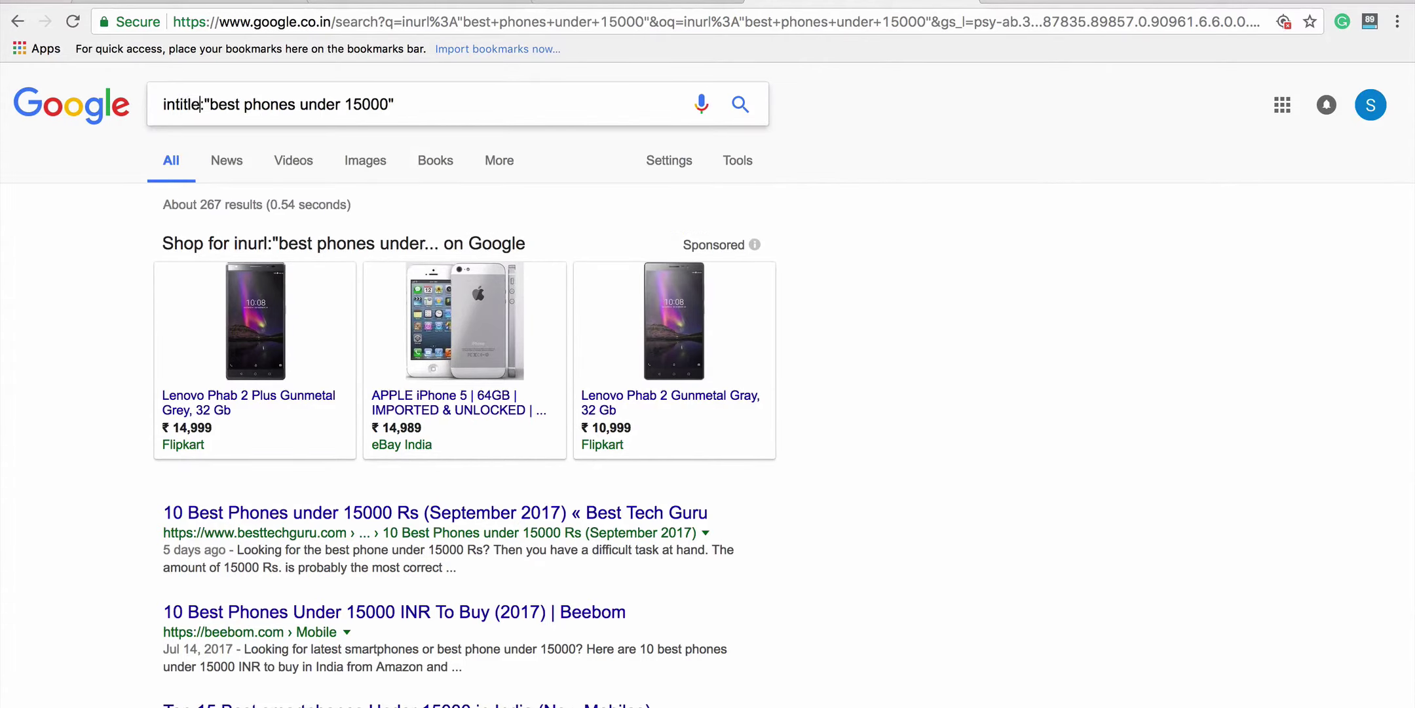
pyautogui.press('Return')
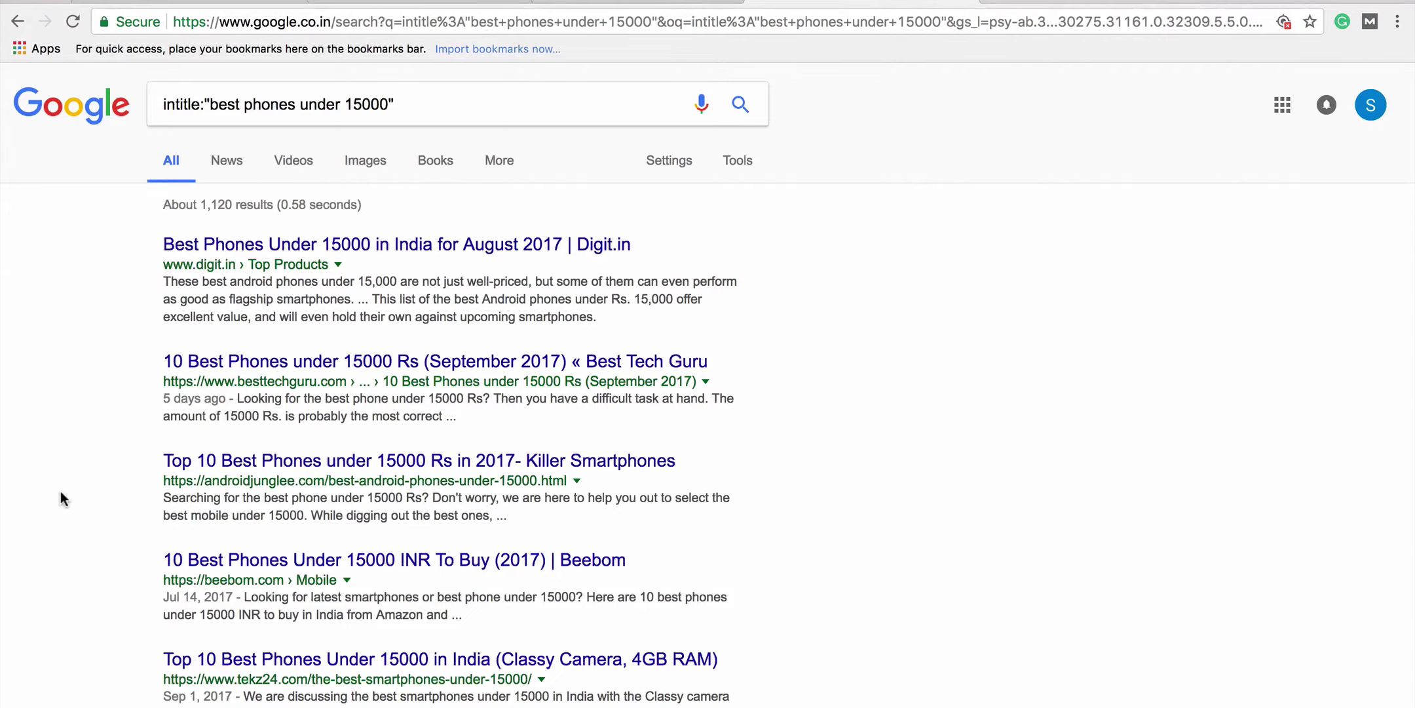
pyautogui.scroll(-5, 61, 495)
pyautogui.scroll(-5, 61, 494)
pyautogui.scroll(10, 60, 495)
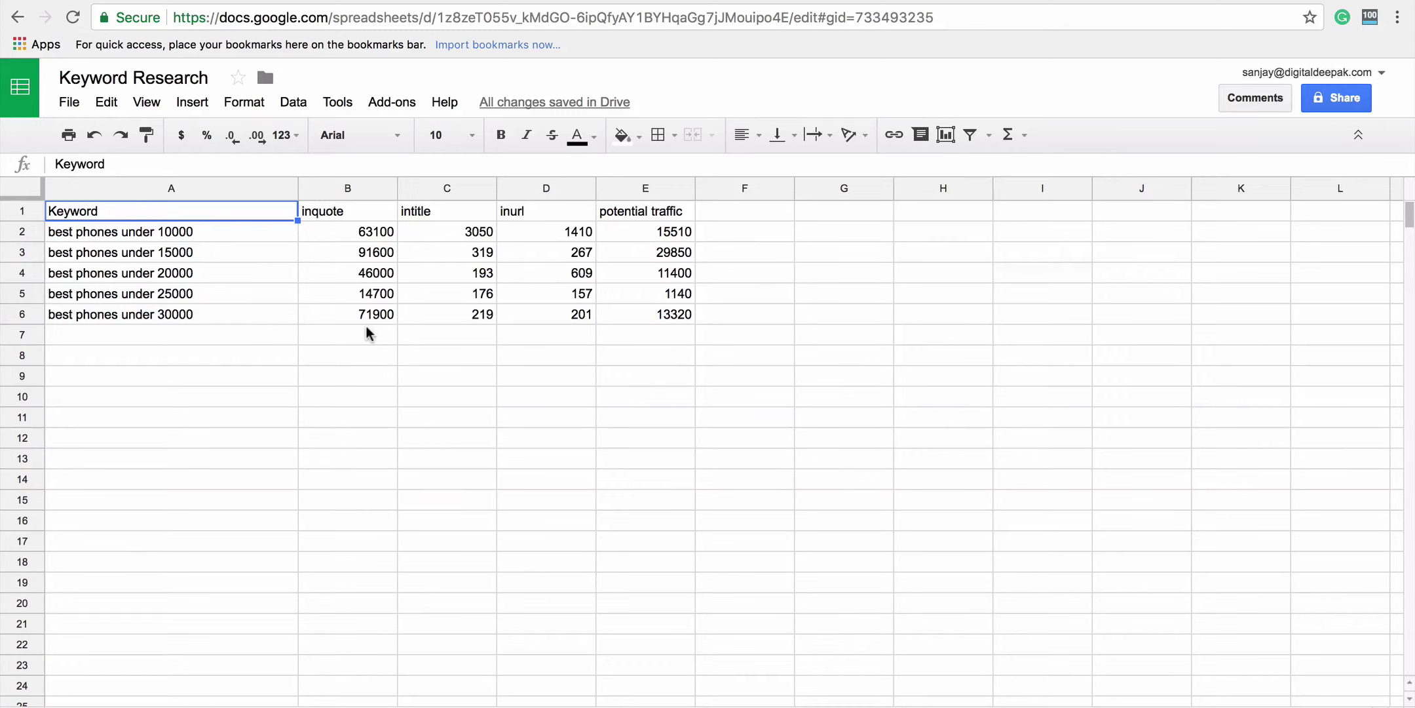
# In the Keyword Research spreadsheet, compare the "best phones under" keywords for the 10000, 15000, 20000, 25000 and 30000 price levels
pyautogui.click(219, 231)
pyautogui.click(216, 254)
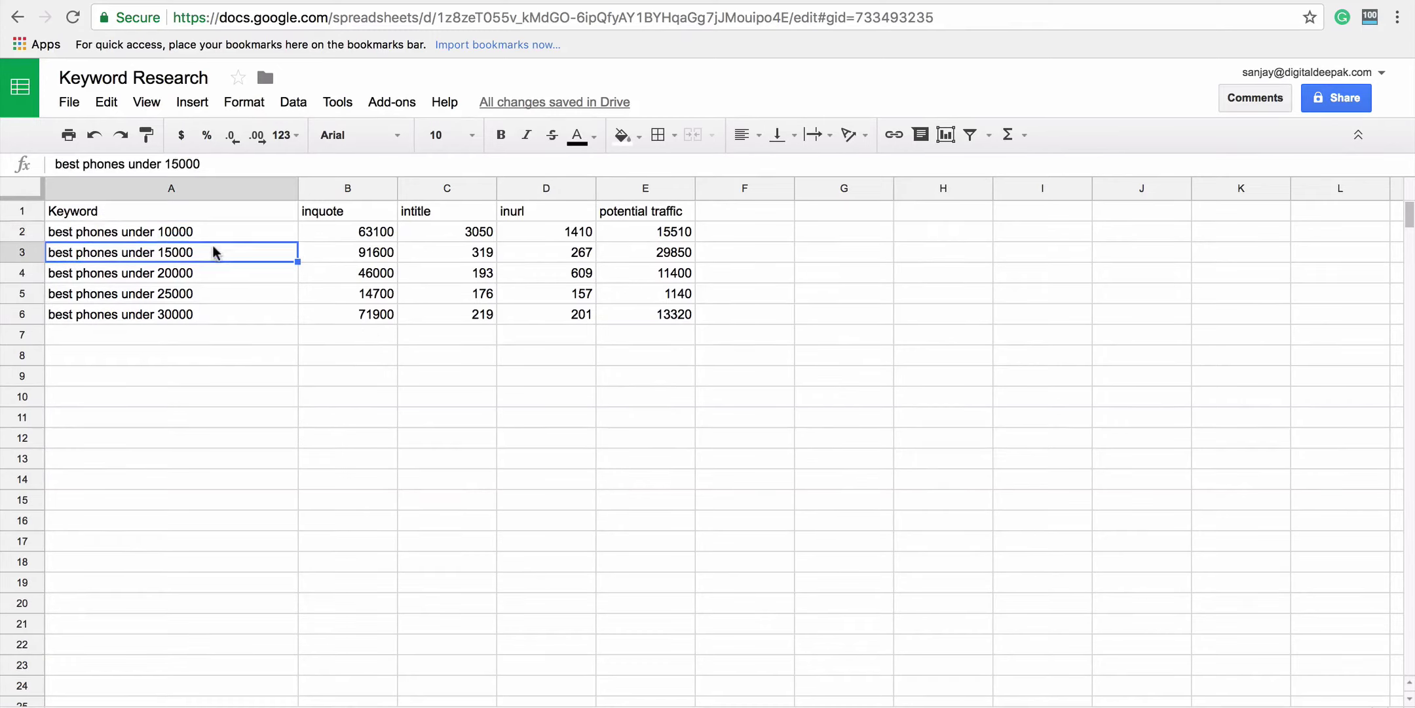
pyautogui.click(214, 276)
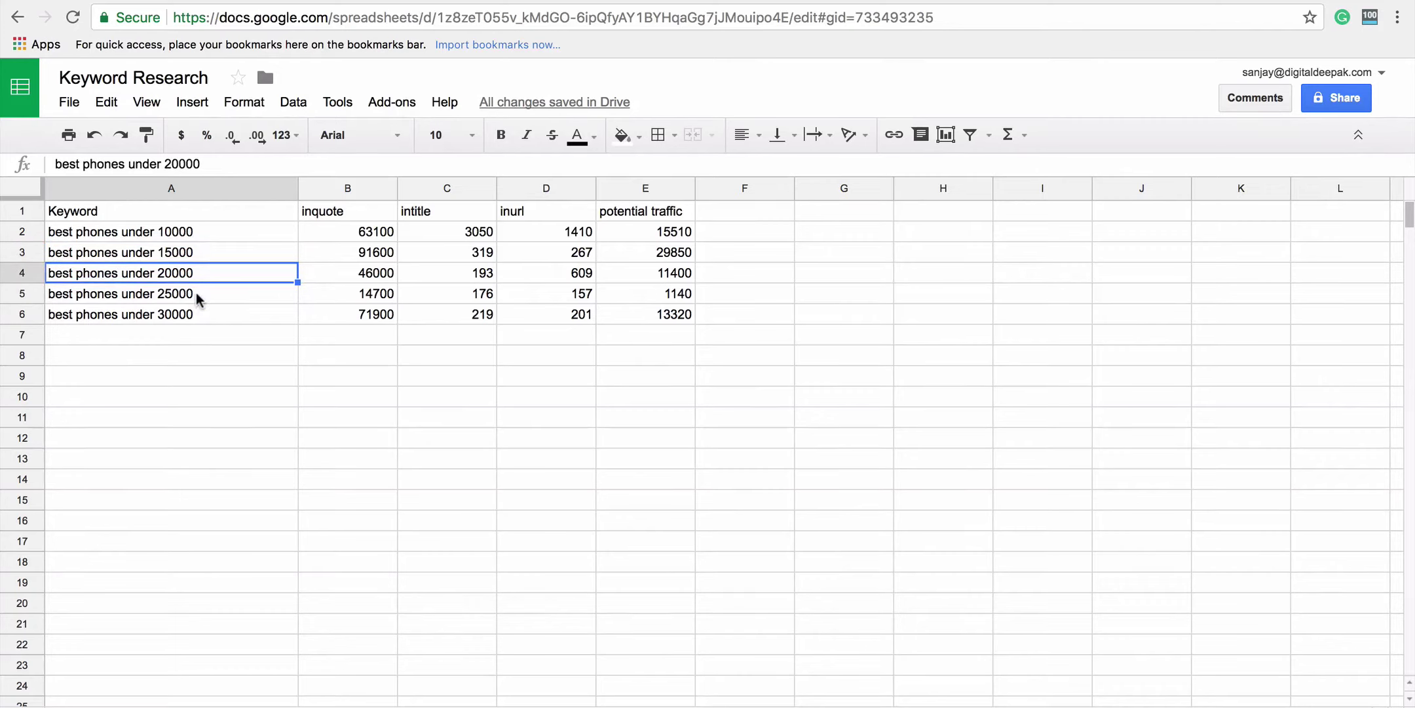
pyautogui.click(198, 300)
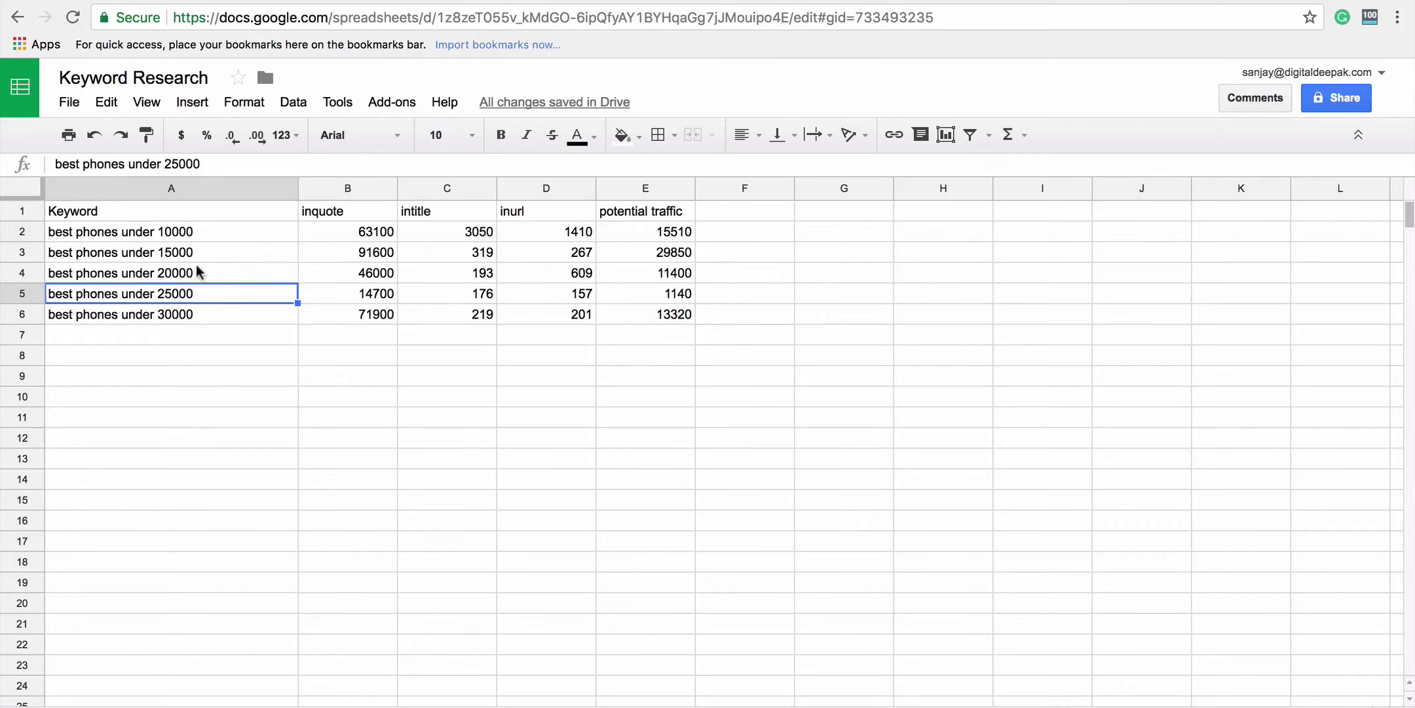
pyautogui.click(200, 319)
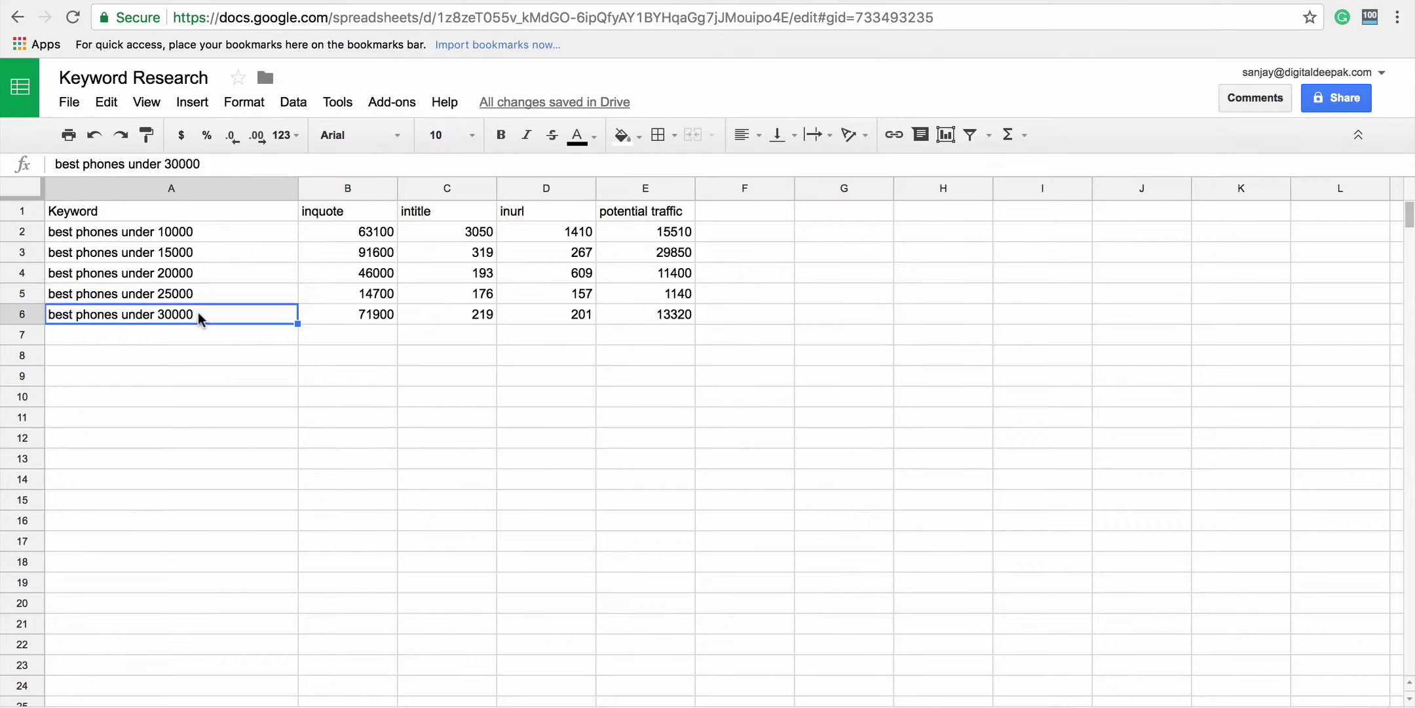
pyautogui.click(195, 255)
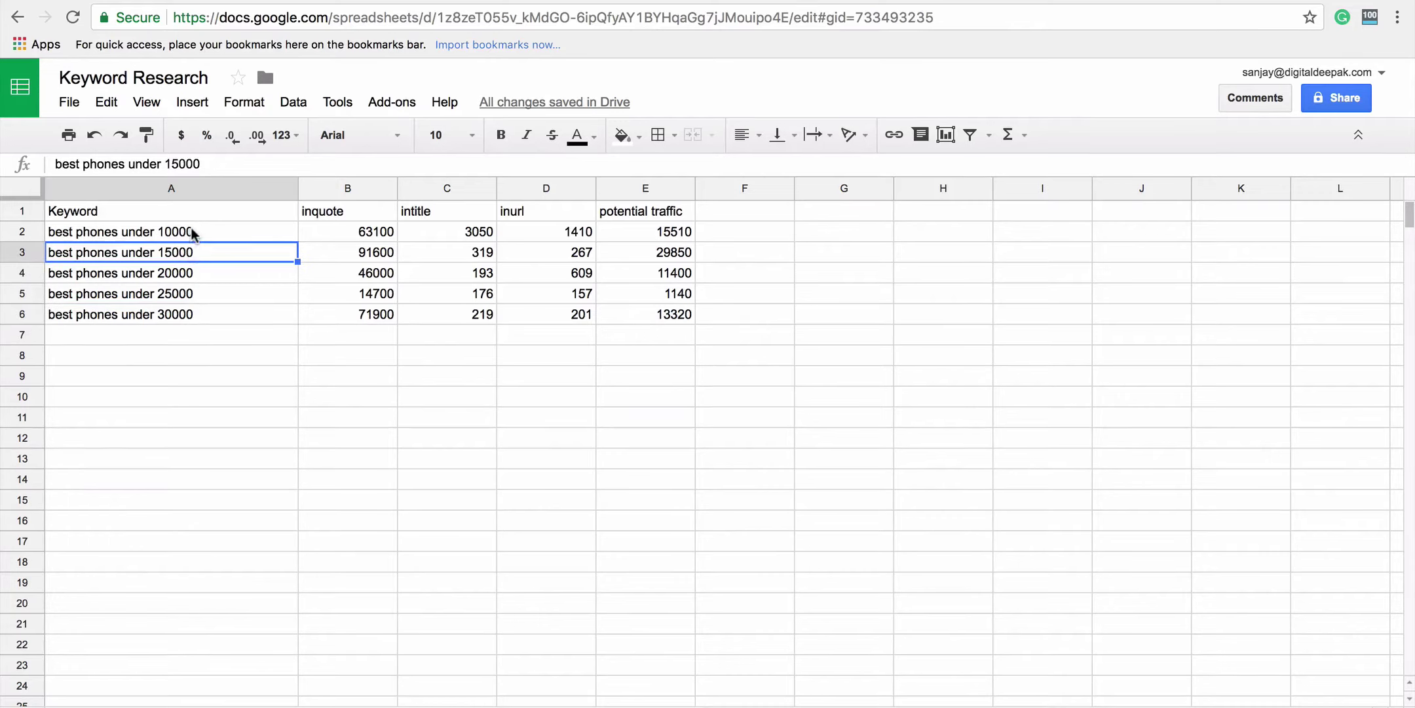
pyautogui.click(191, 233)
pyautogui.click(198, 255)
pyautogui.click(227, 318)
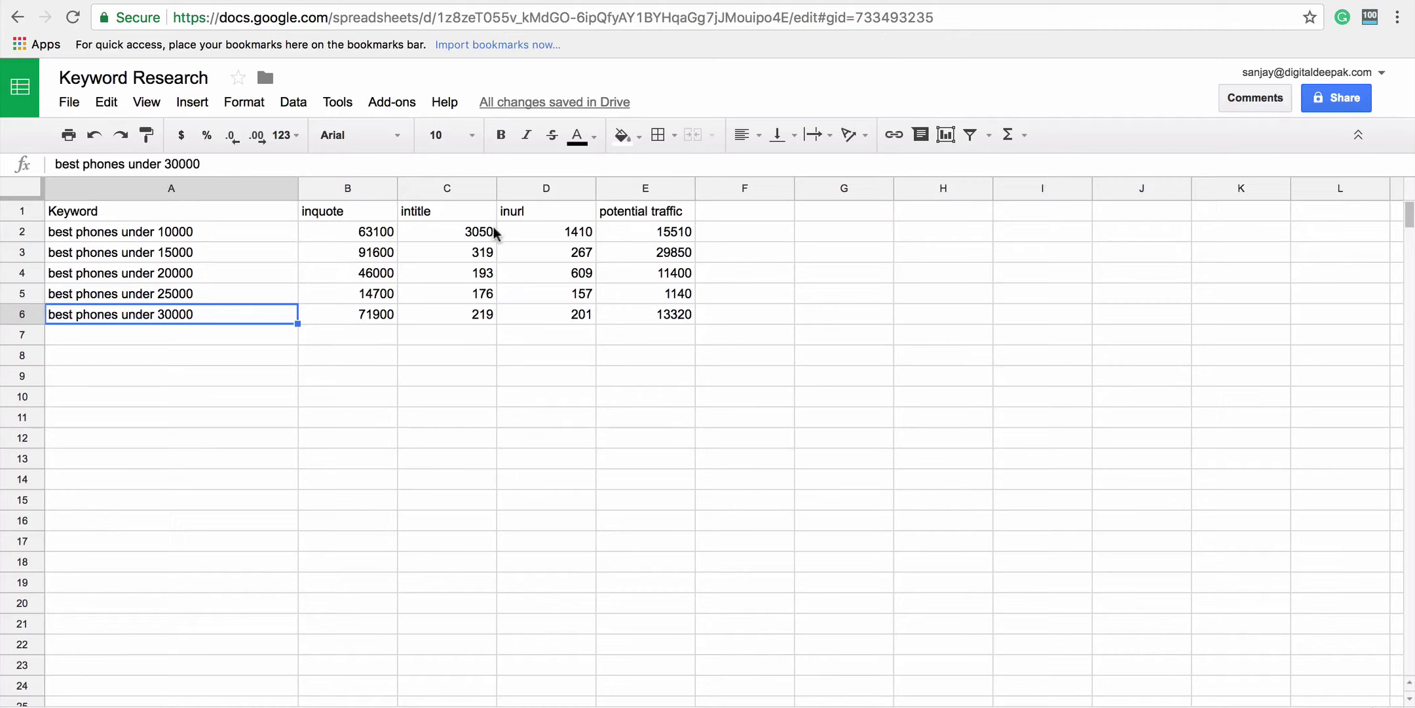
# Inspect the potential traffic formula for "best phones under 10000", highlighting its first factor
pyautogui.click(643, 237)
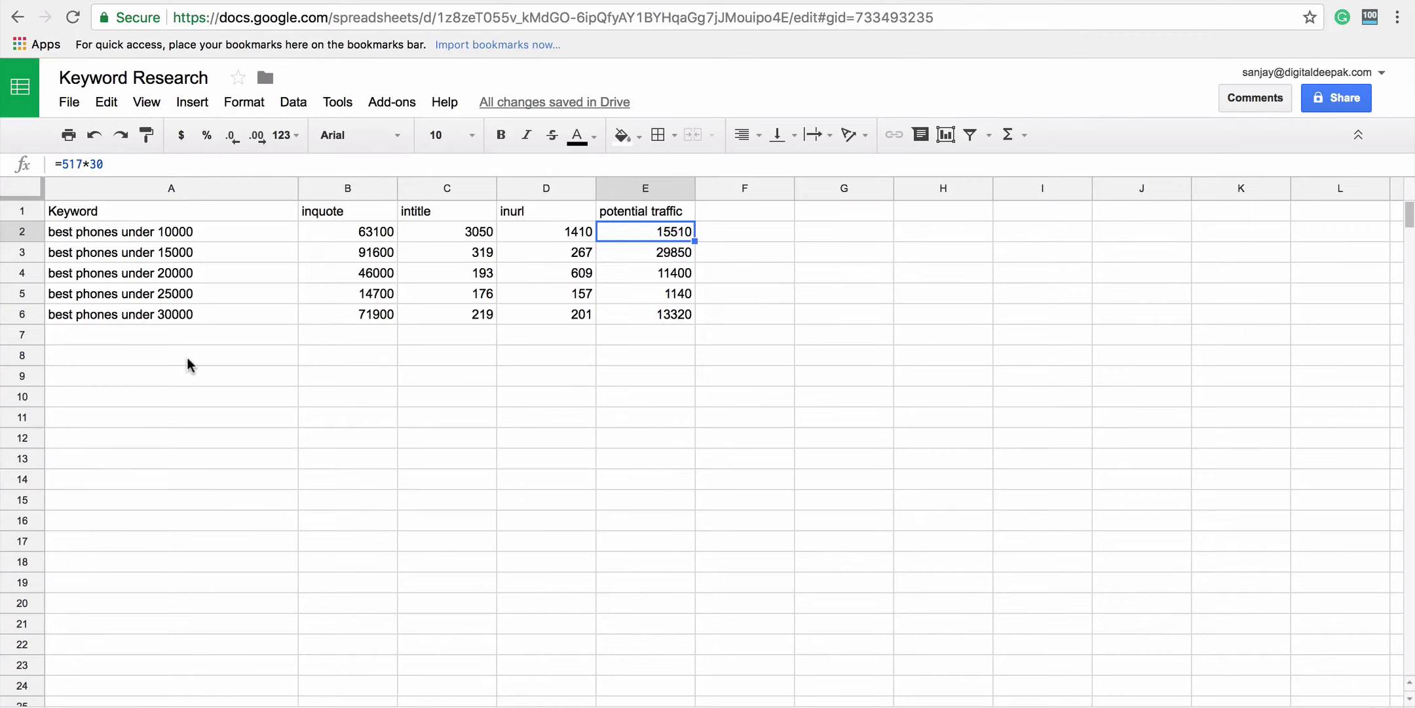
pyautogui.click(63, 162)
pyautogui.moveTo(64, 163); pyautogui.dragTo(83, 163)
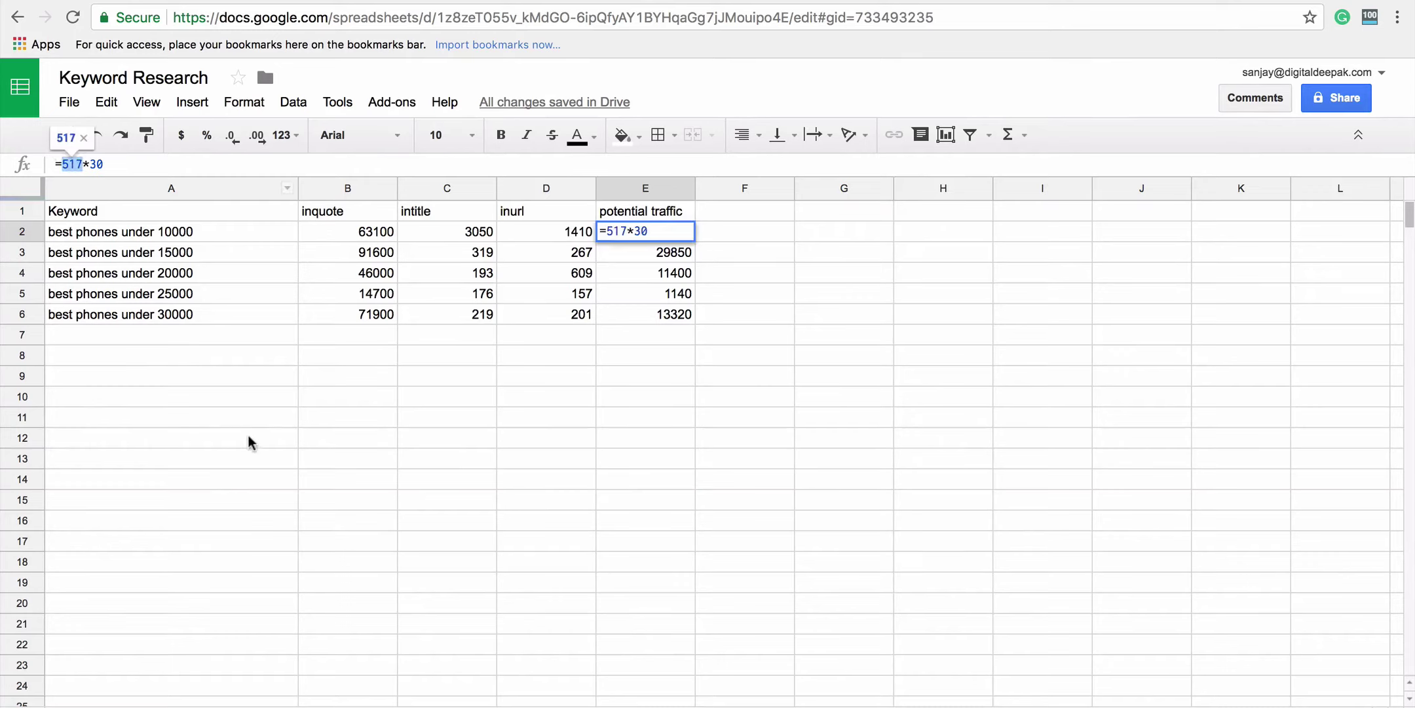
pyautogui.click(295, 411)
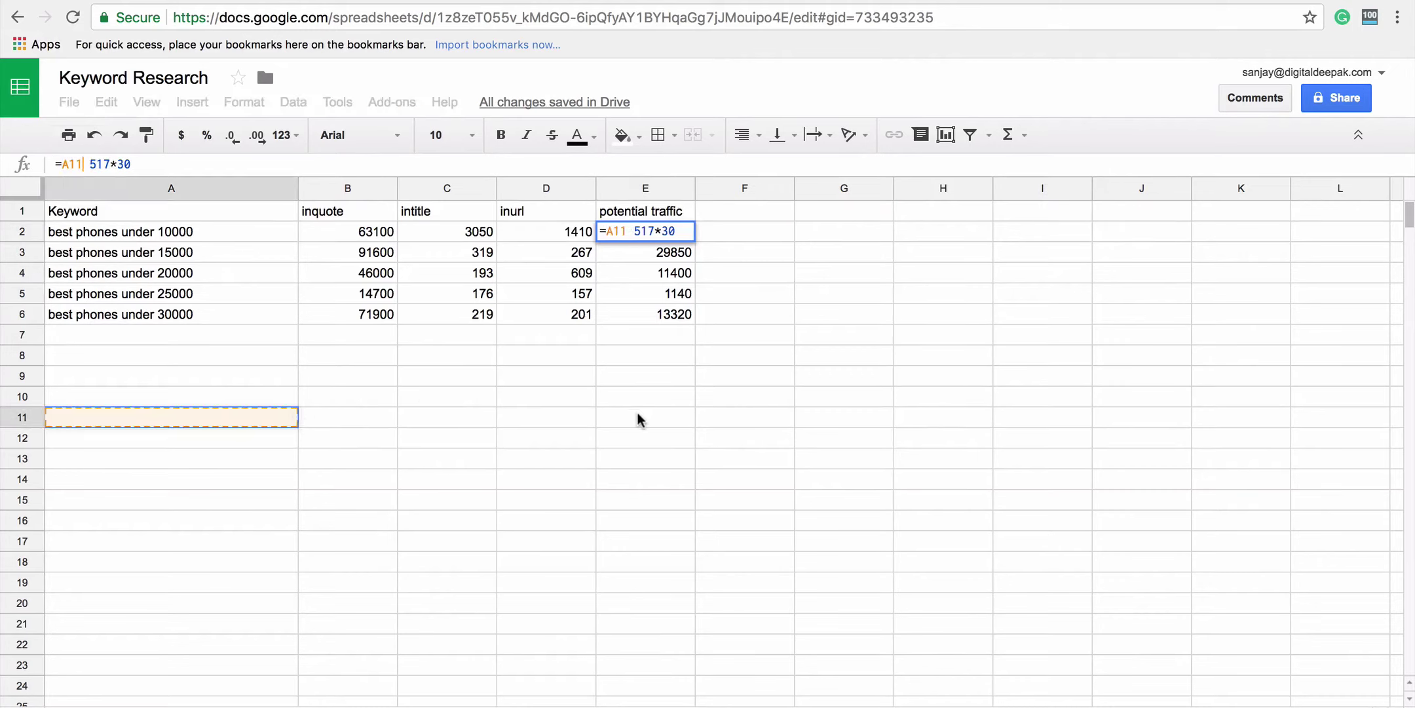
pyautogui.press('BackSpace')
pyautogui.press('BackSpace')
pyautogui.press('BackSpace')
pyautogui.press('BackSpace')
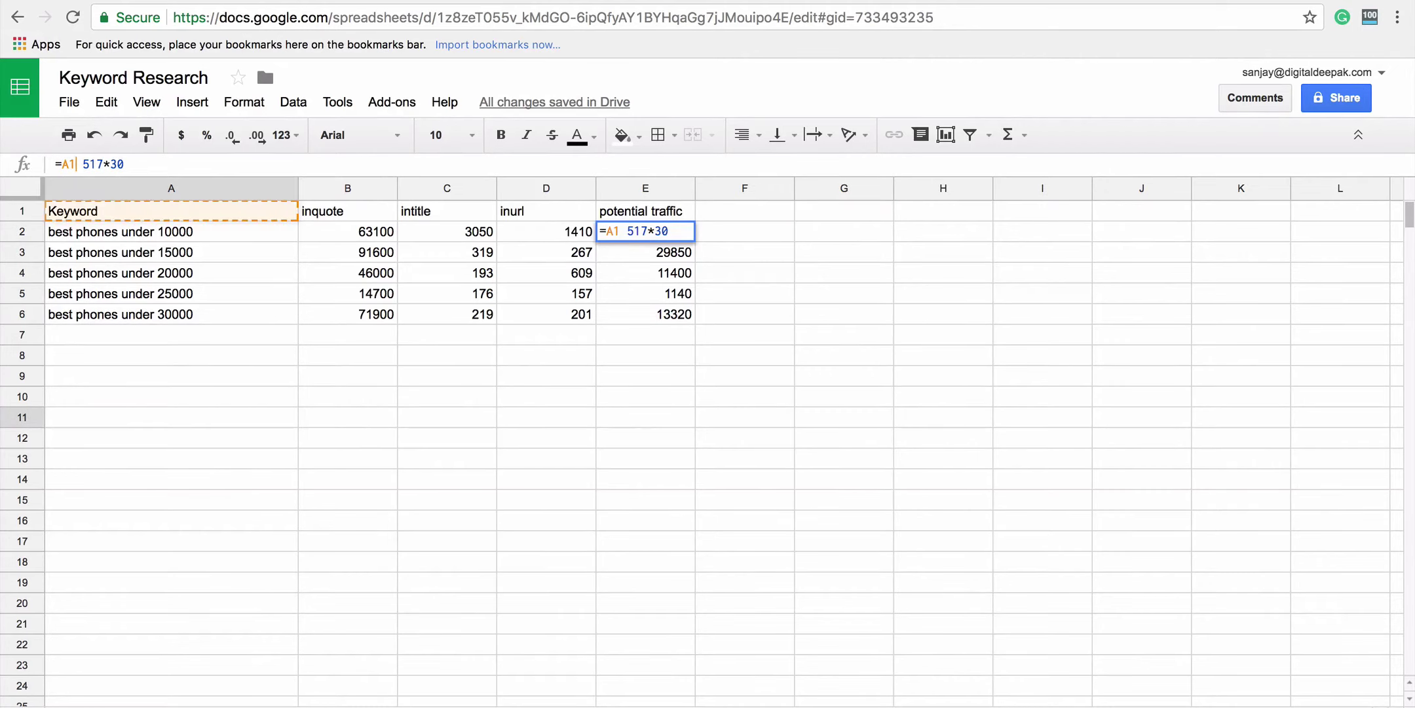
pyautogui.press('Return')
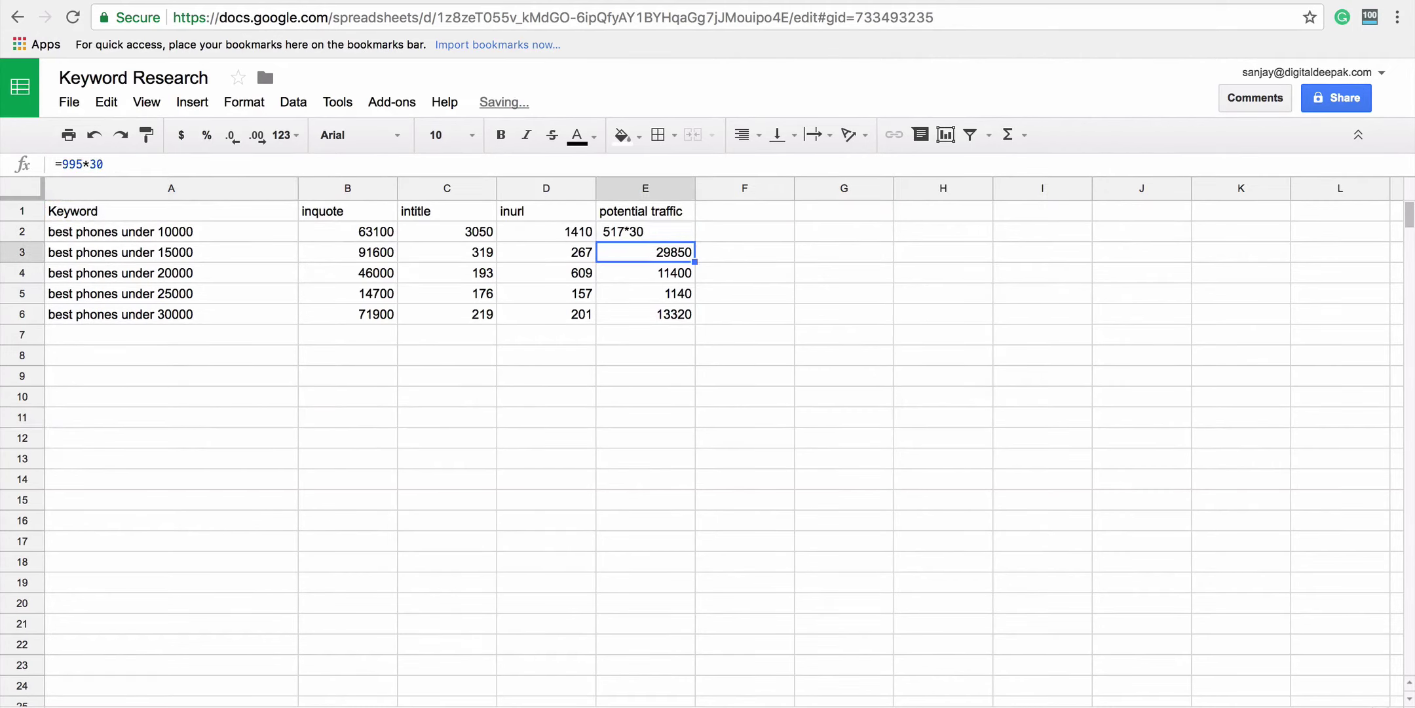
# Restore the potential traffic formula for "best phones under 10000" in cell E2 to =517*30
pyautogui.click(606, 232)
pyautogui.doubleClick(606, 232)
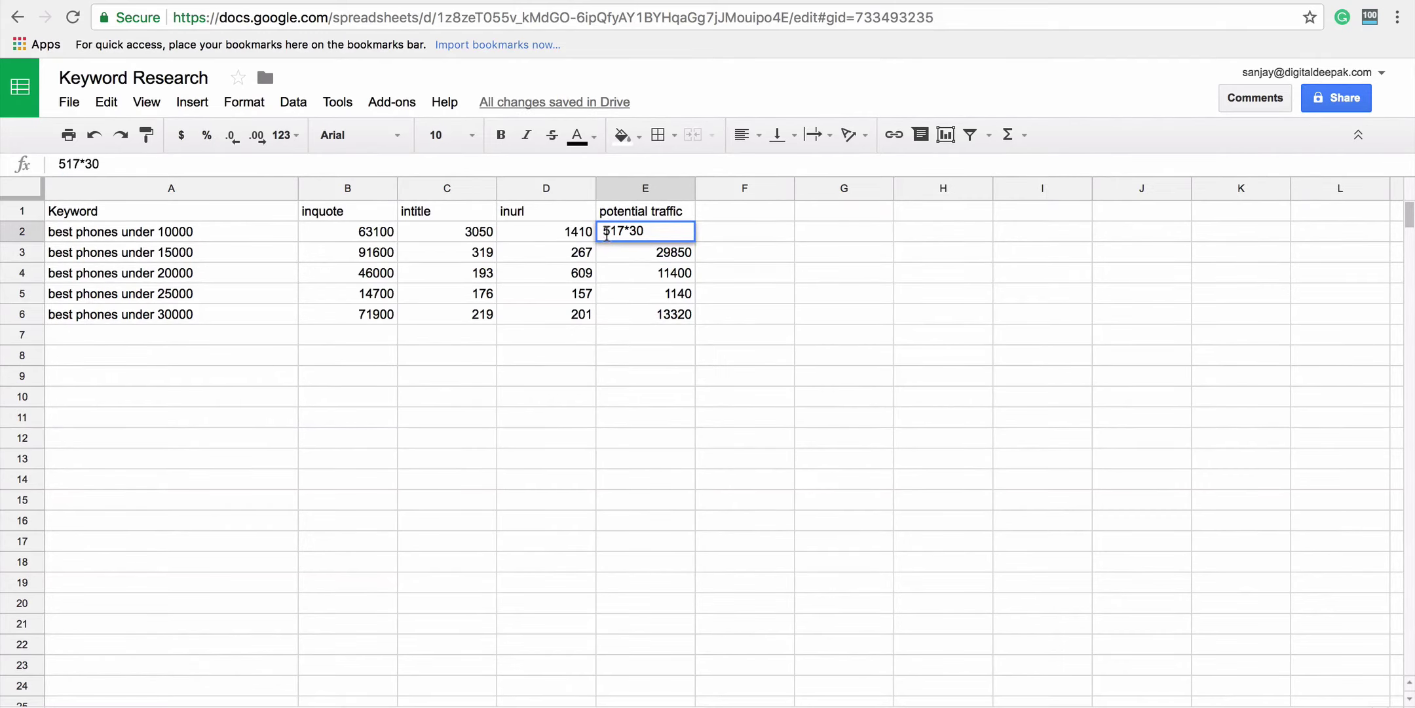
pyautogui.write('=')
pyautogui.press('Return')
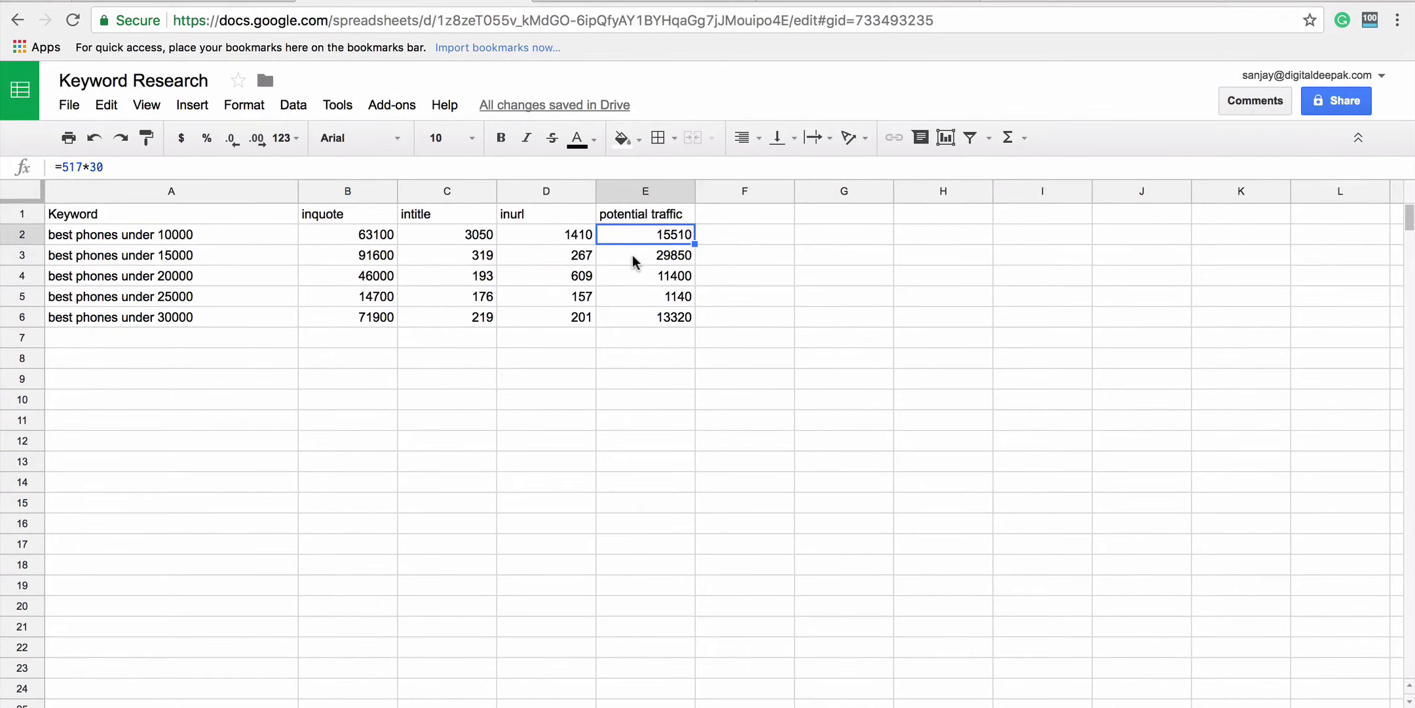
# Review the potential traffic formulas of the four keywords from "best phones under 15000" to "best phones under 30000"
pyautogui.click(634, 261)
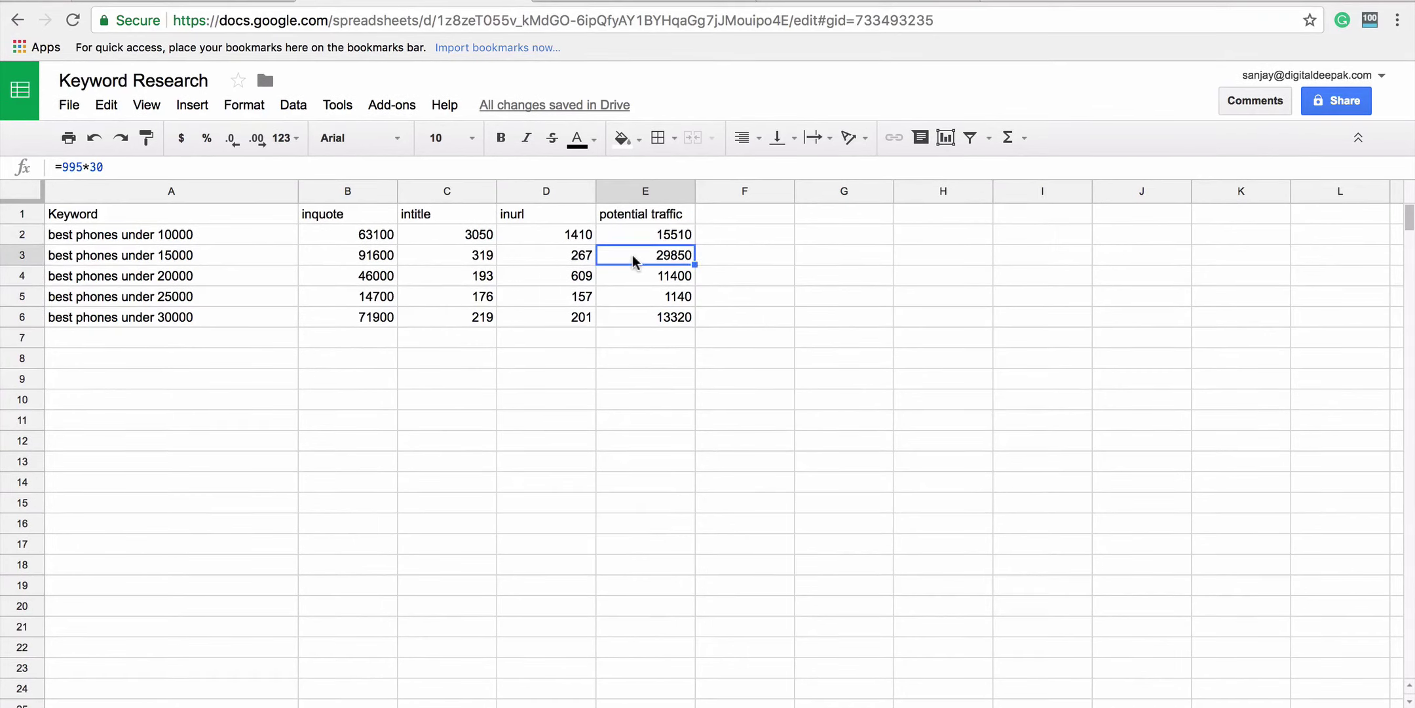
pyautogui.click(638, 278)
pyautogui.click(636, 299)
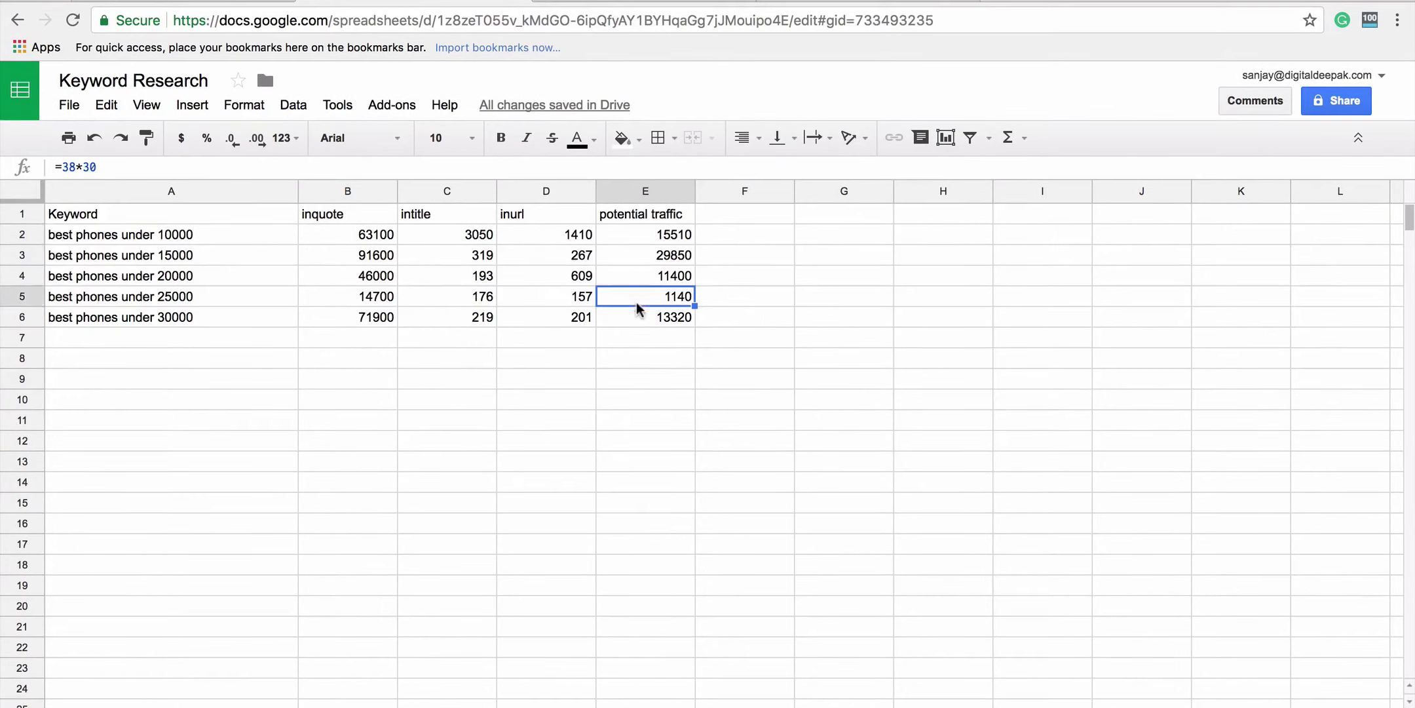
pyautogui.click(628, 320)
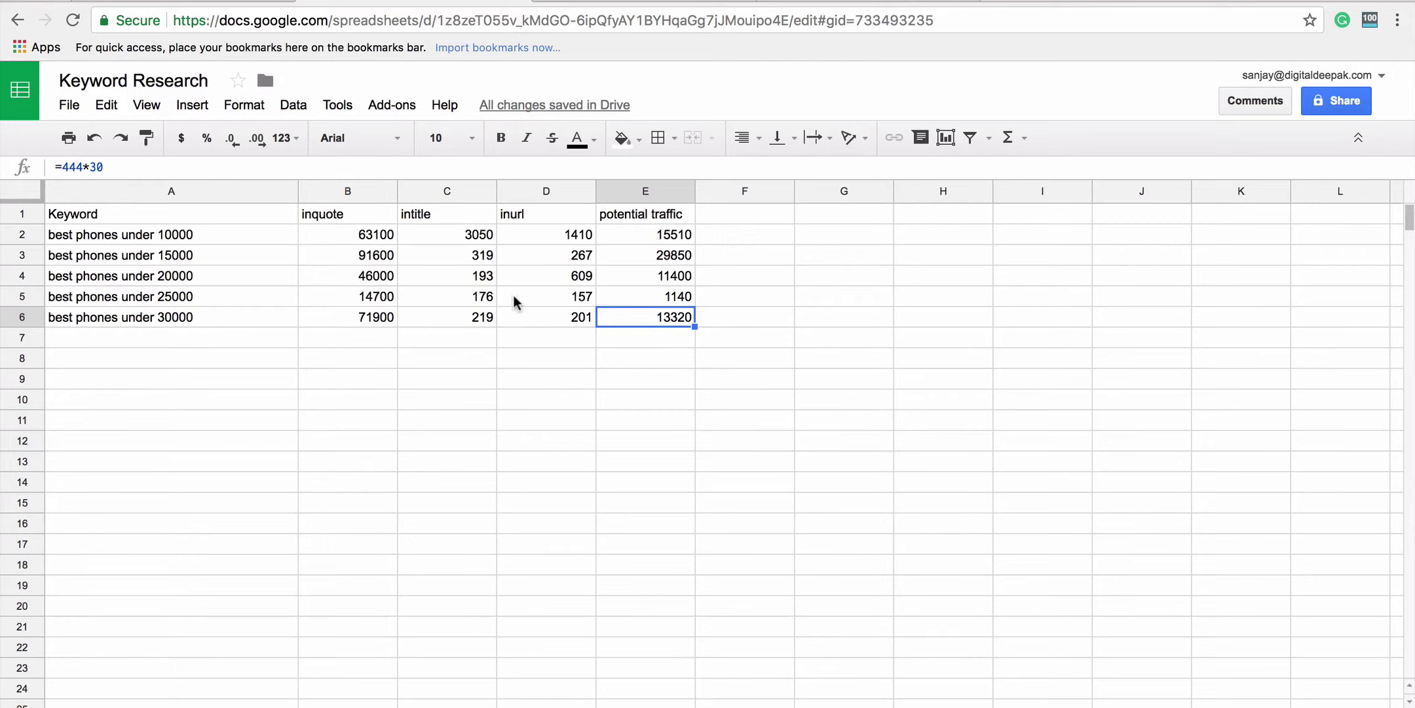
pyautogui.click(765, 393)
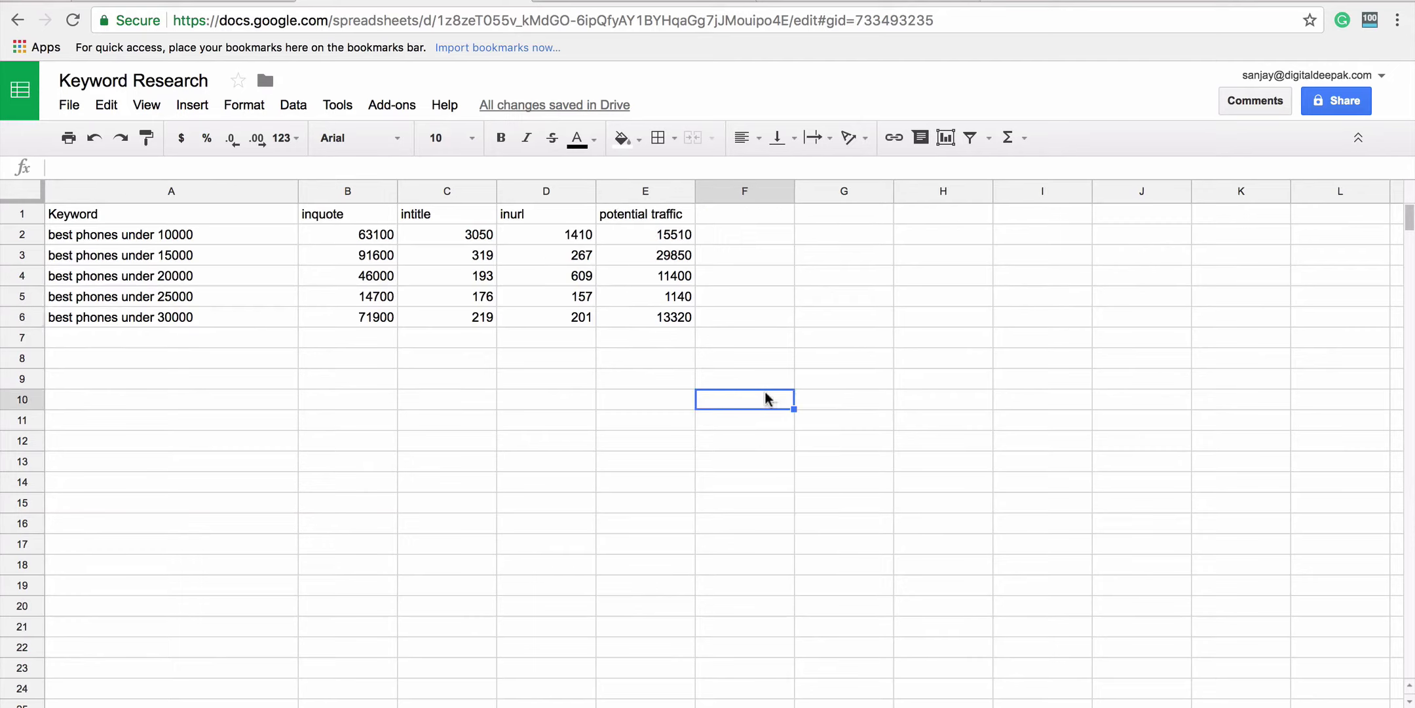
# Examine the inquote, intitle, inurl and potential traffic values of "best phones under 15000", then select its entire row
pyautogui.click(15, 255)
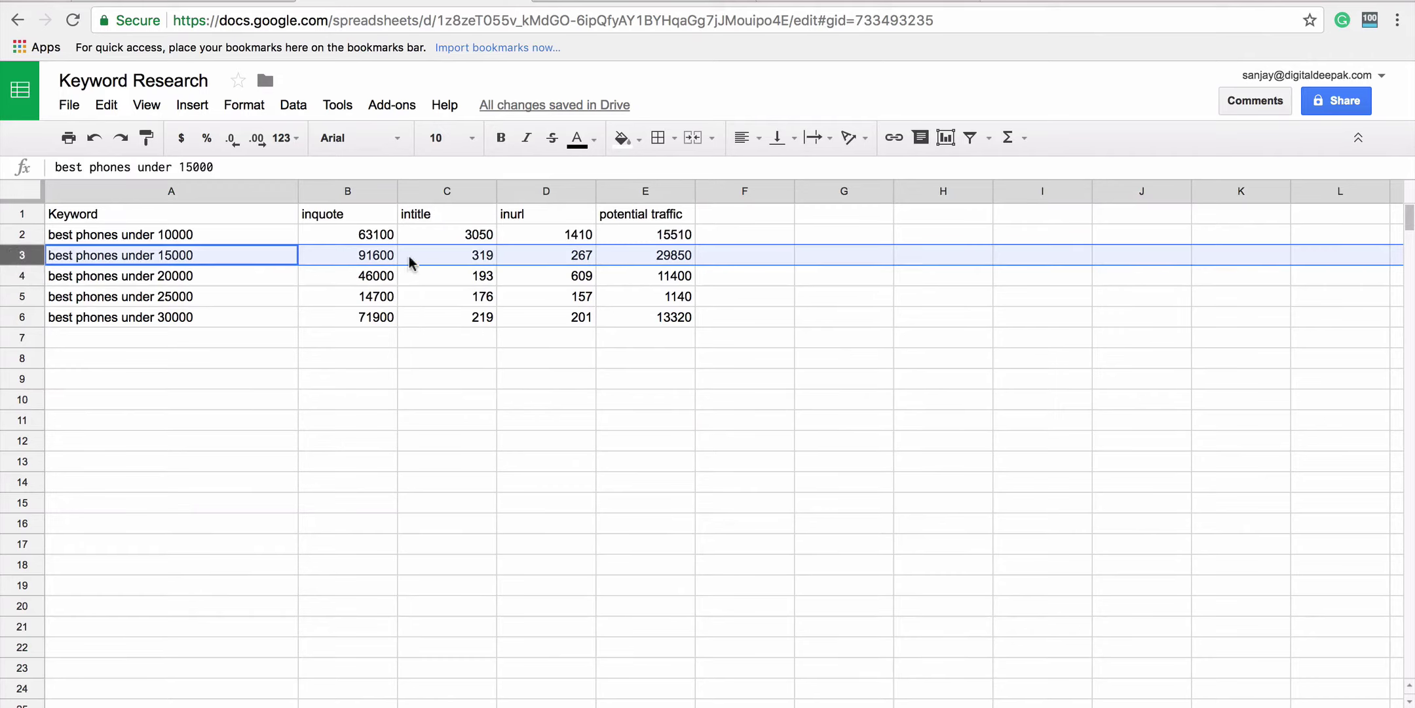
pyautogui.click(354, 255)
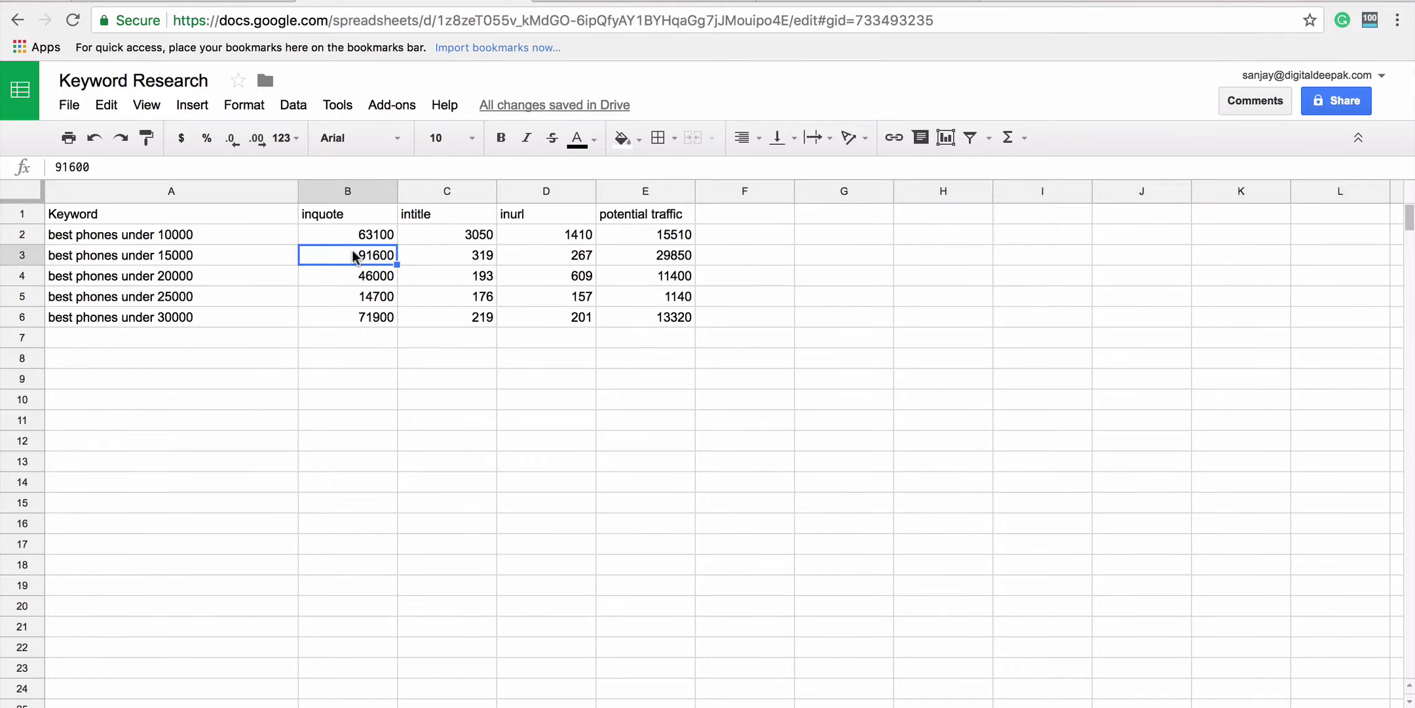
pyautogui.click(455, 251)
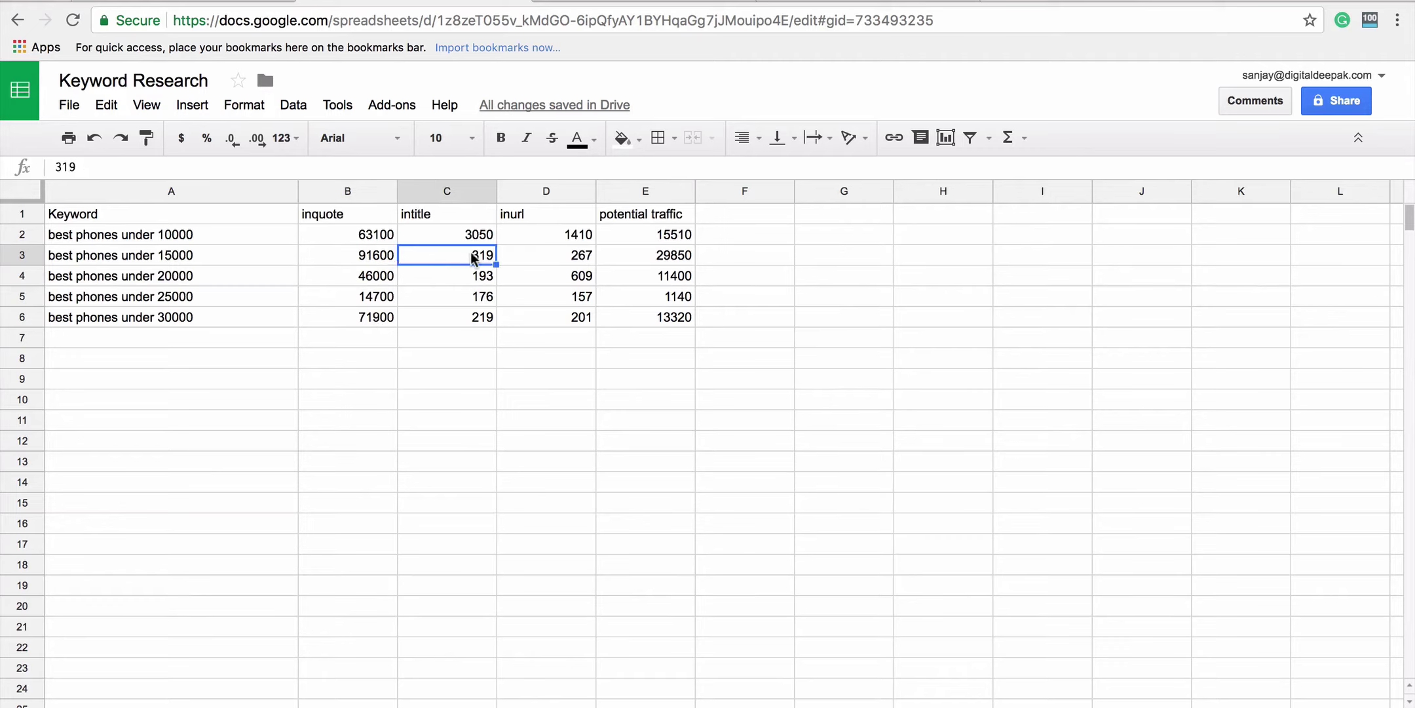
pyautogui.click(560, 253)
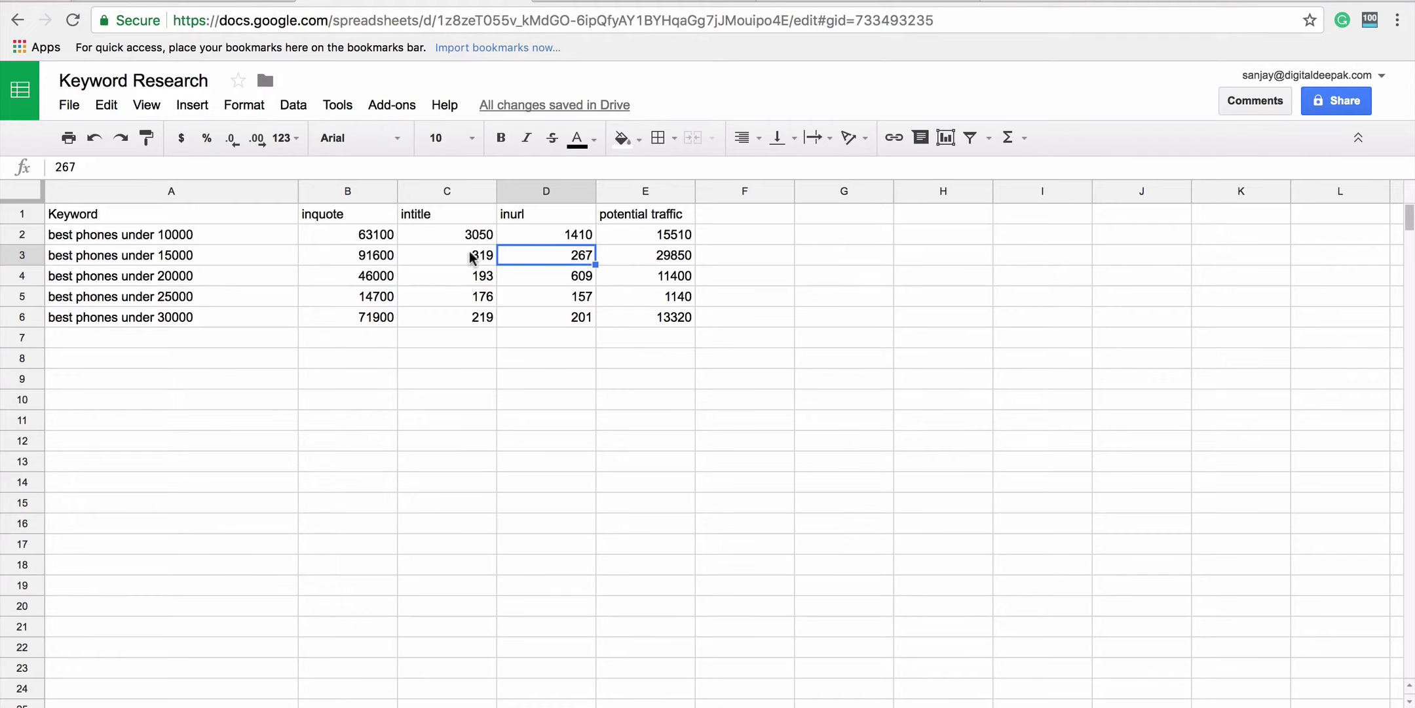
pyautogui.click(646, 257)
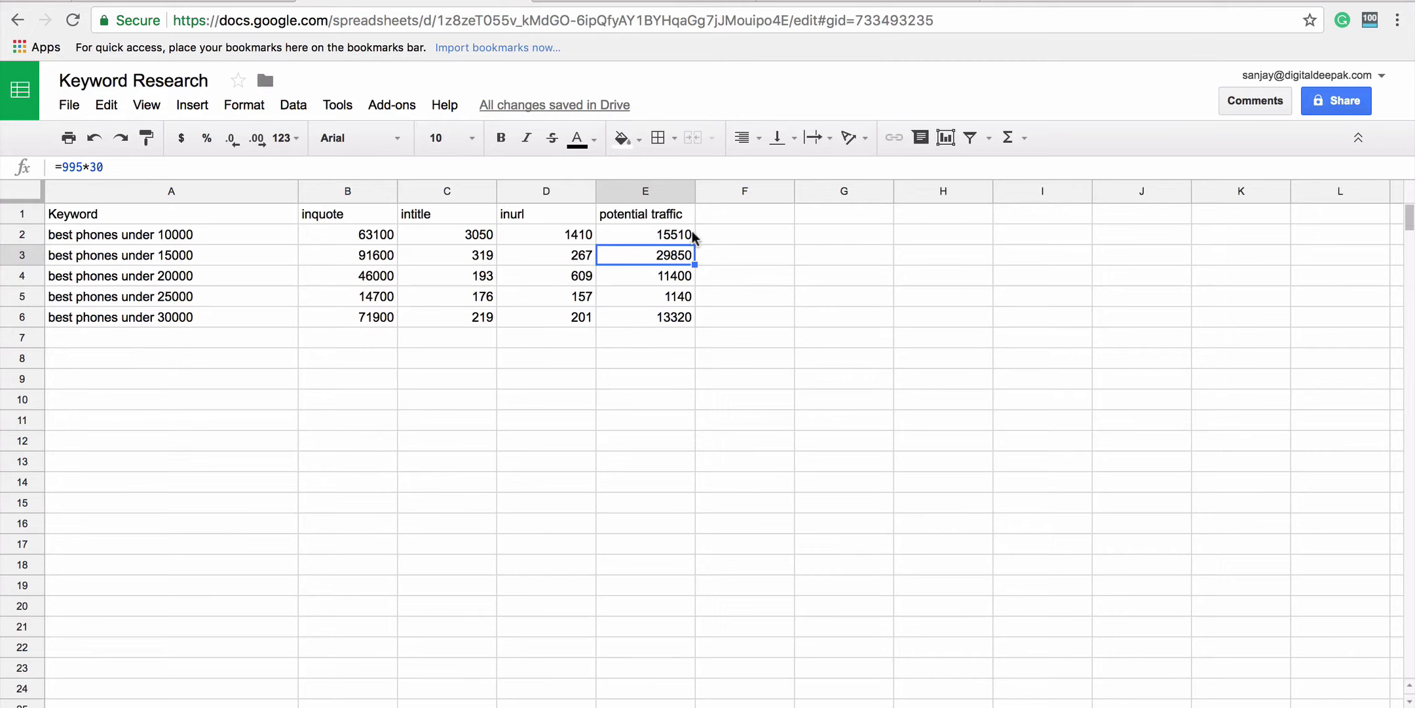
pyautogui.click(16, 254)
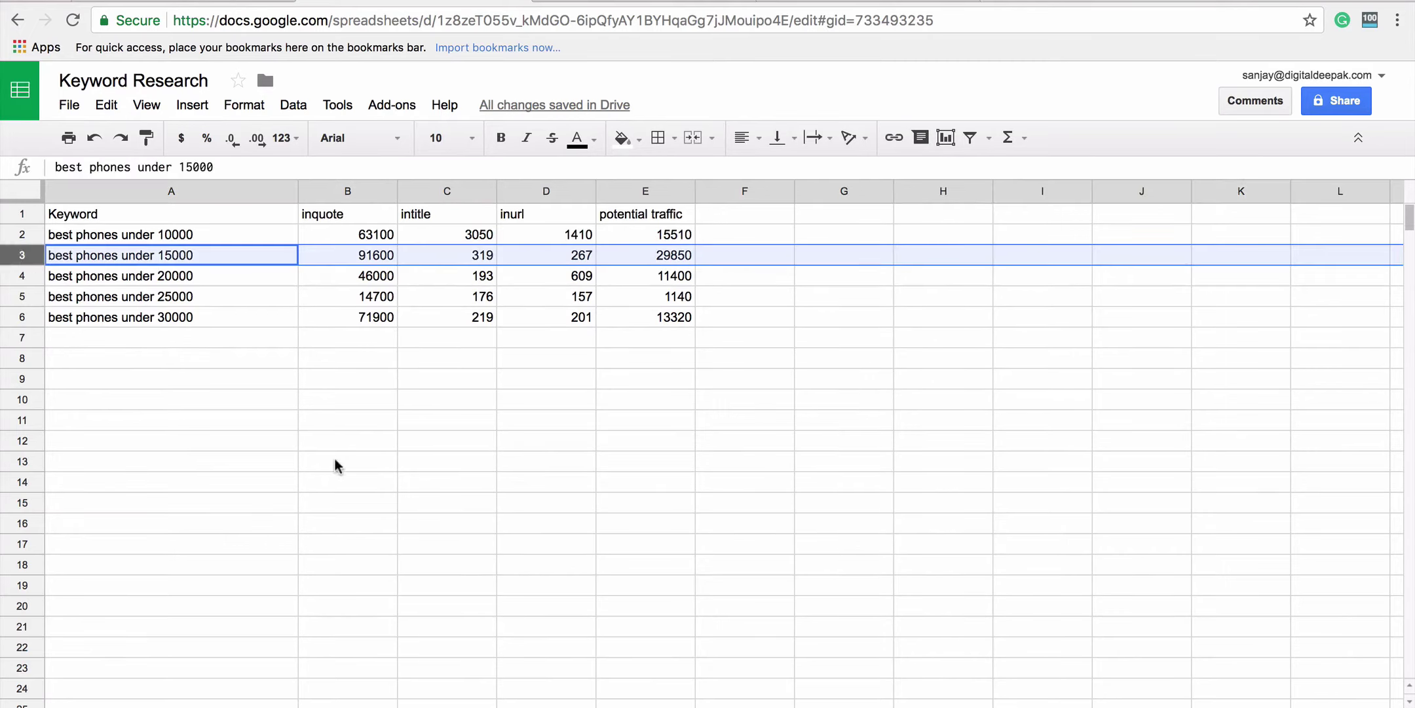